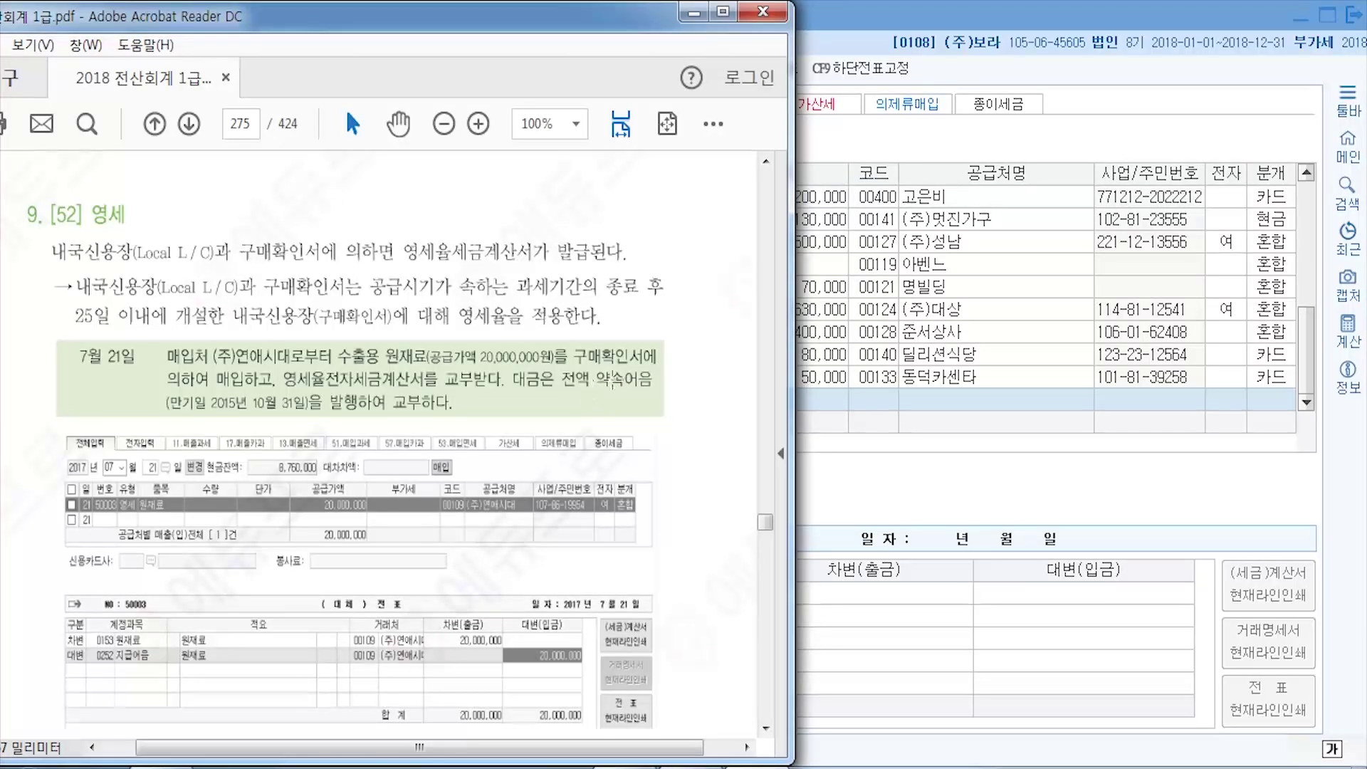
- Start a 7월 21일 purchase row with VAT type 52 영세
click(939, 19)
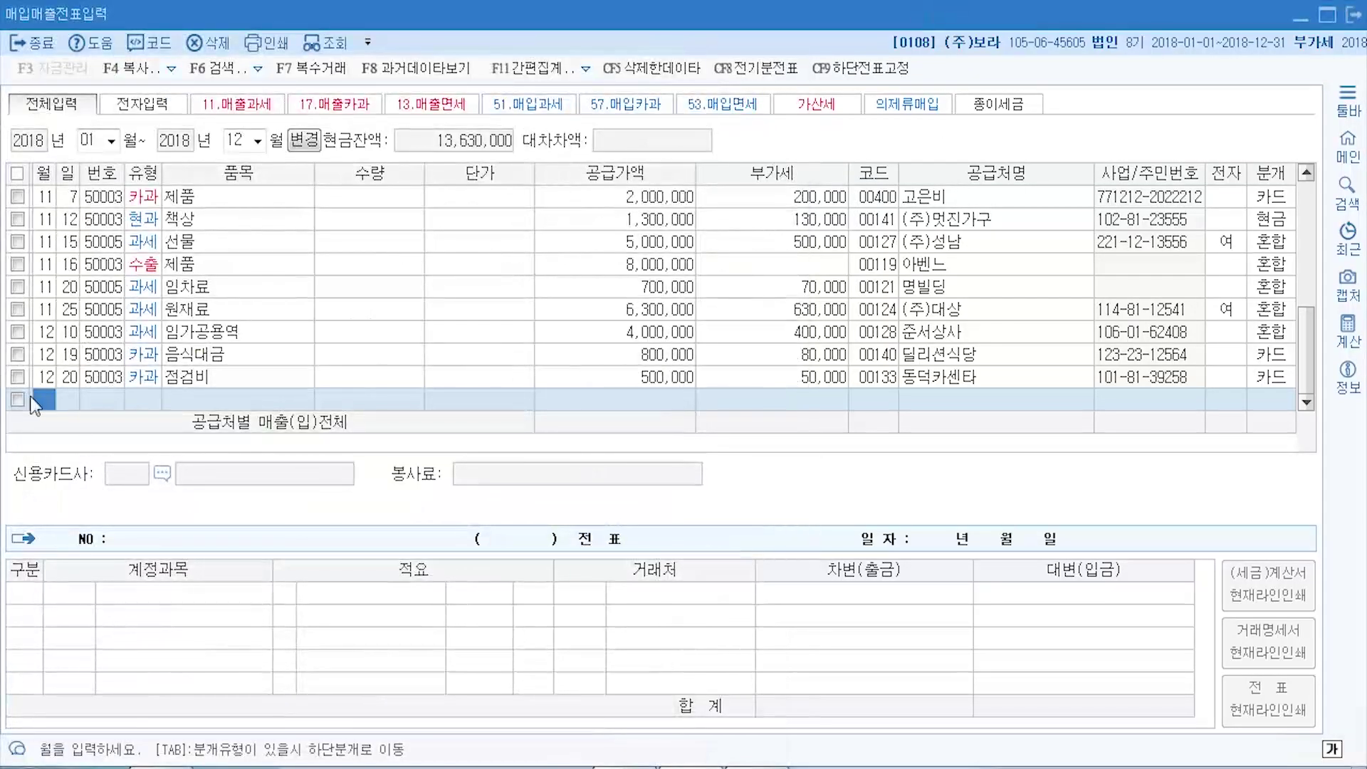
text(7)
key(Return)
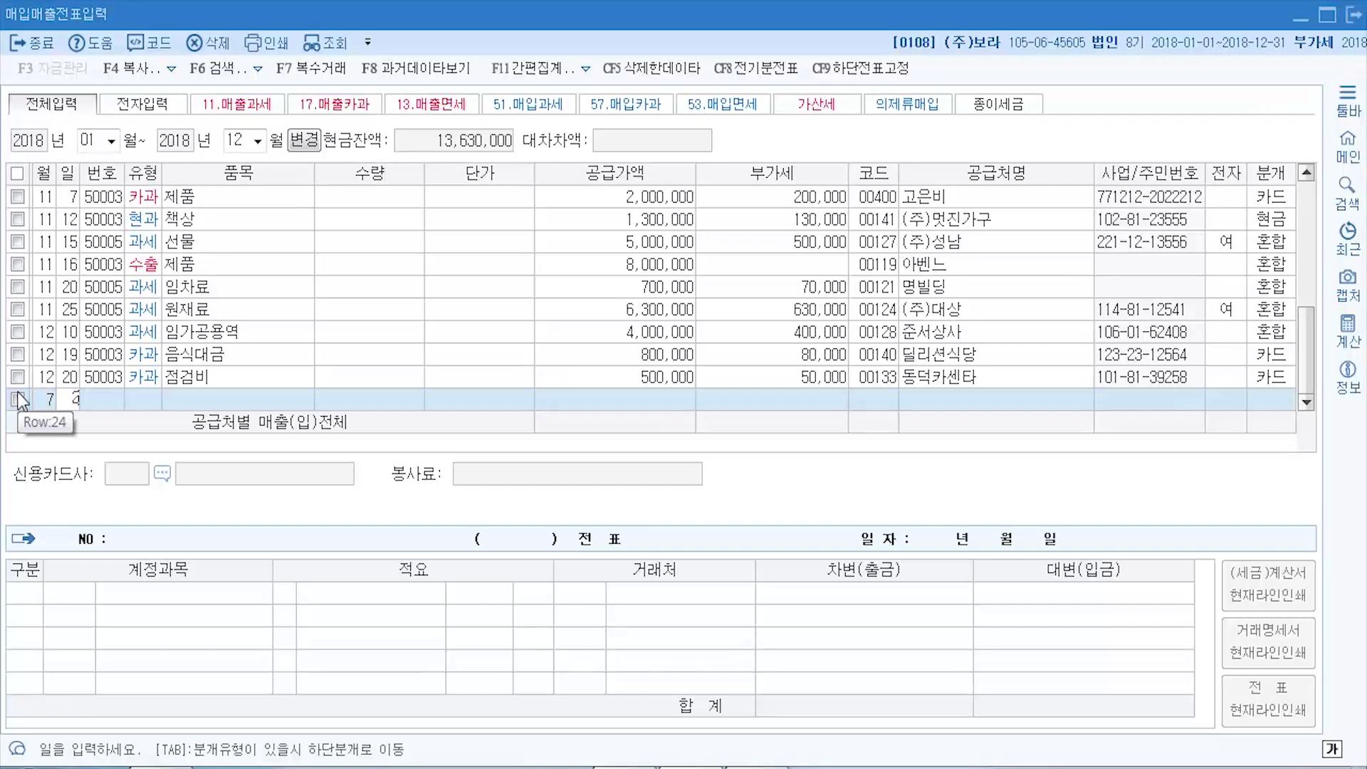
text(21)
key(Return)
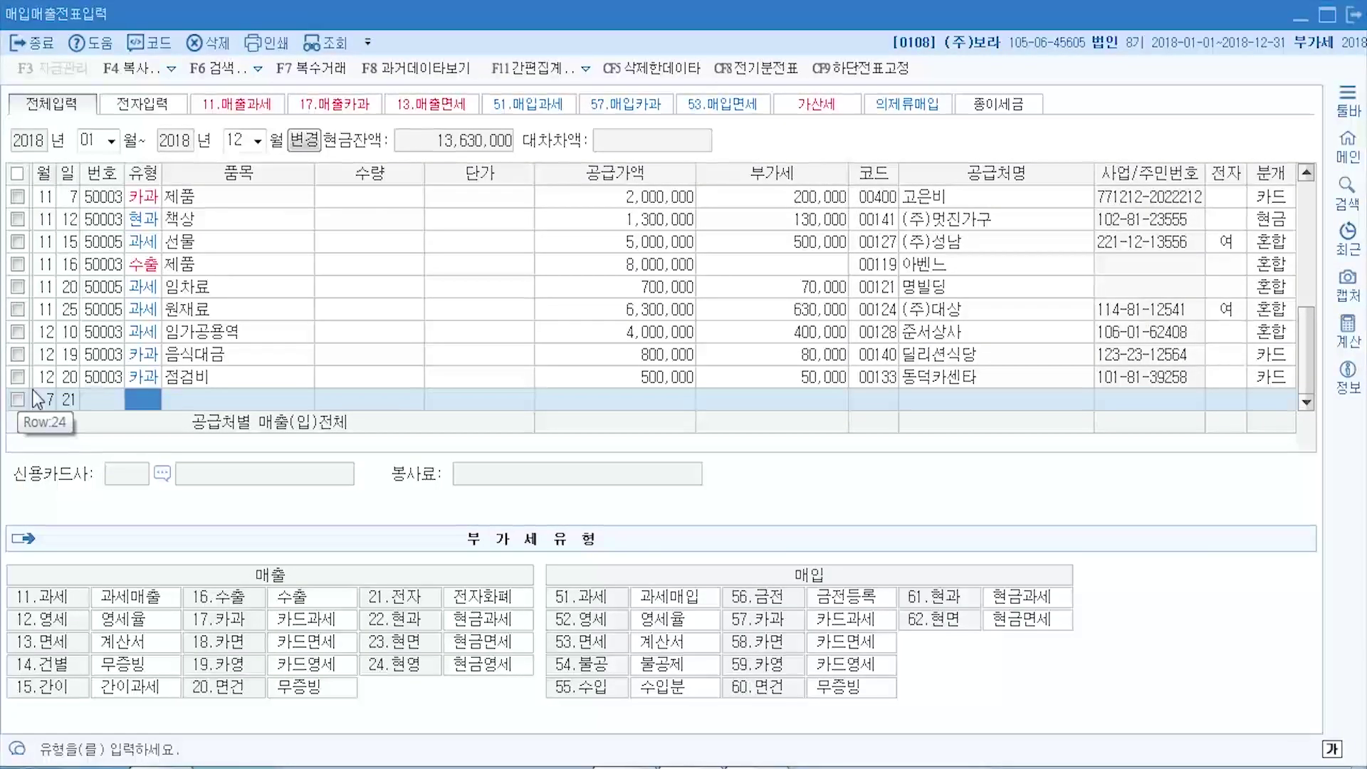
text(52)
key(Return)
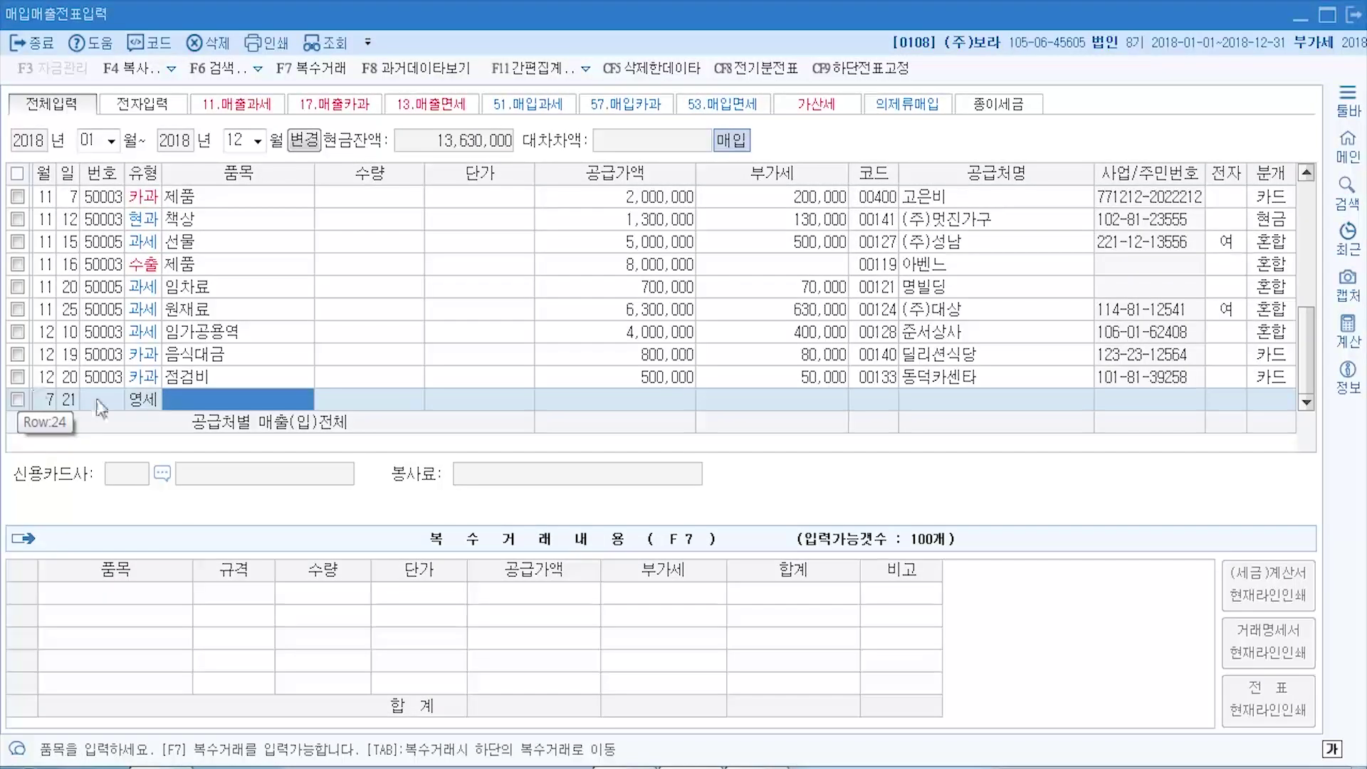
click(149, 407)
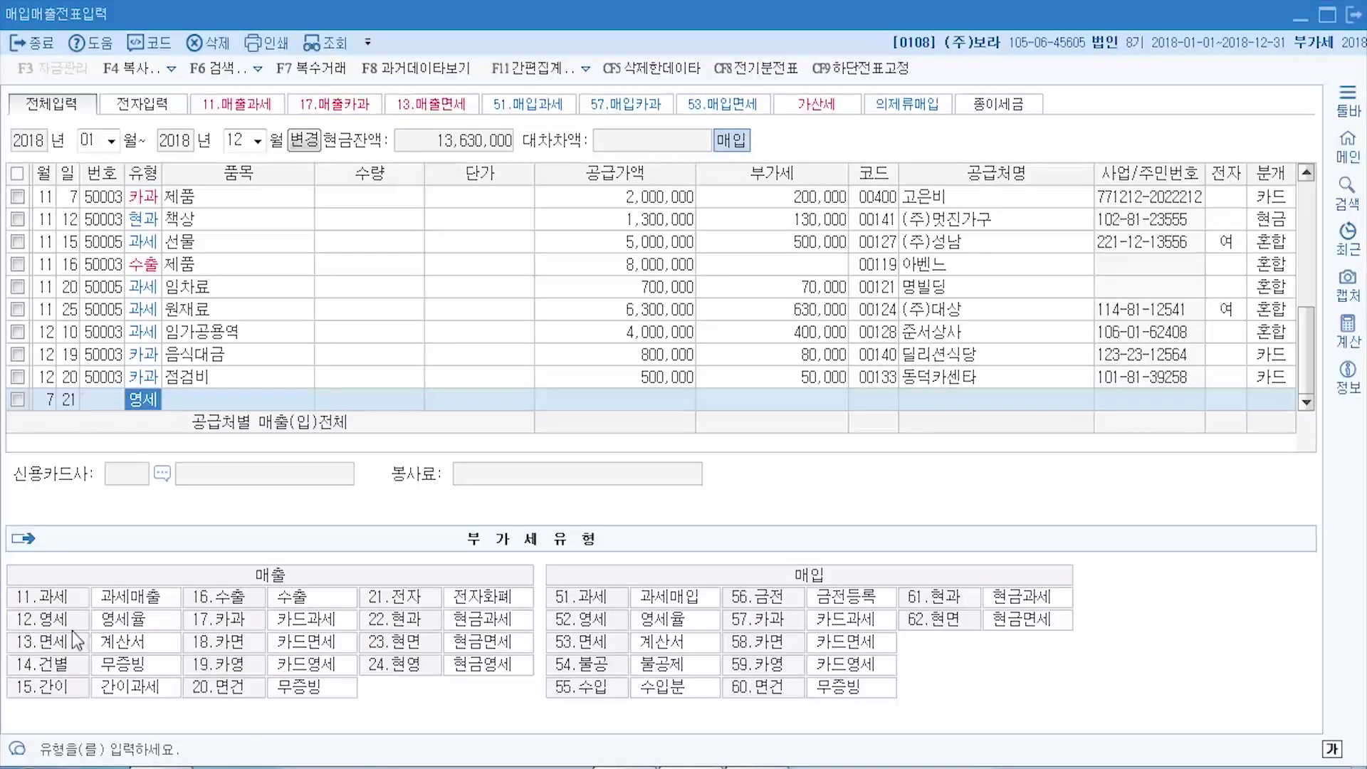
click(141, 405)
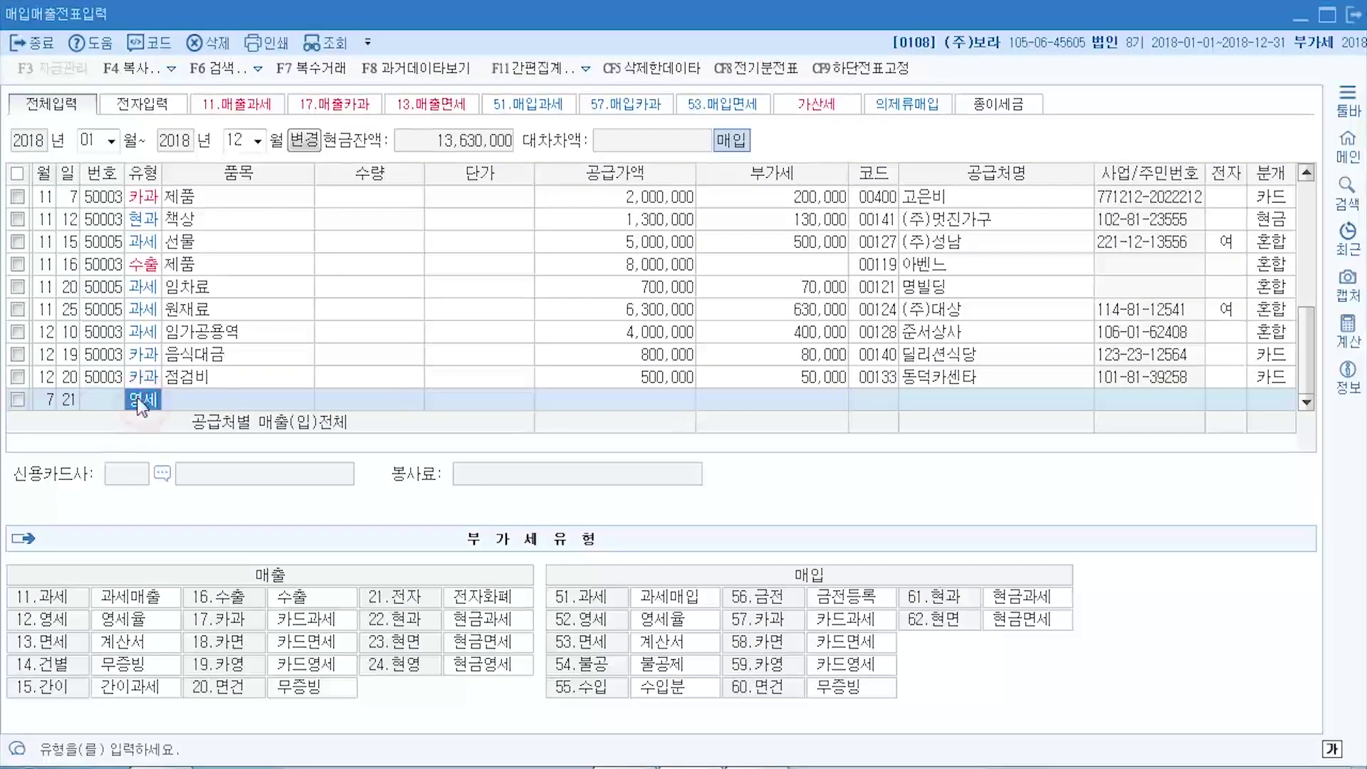
key(Return)
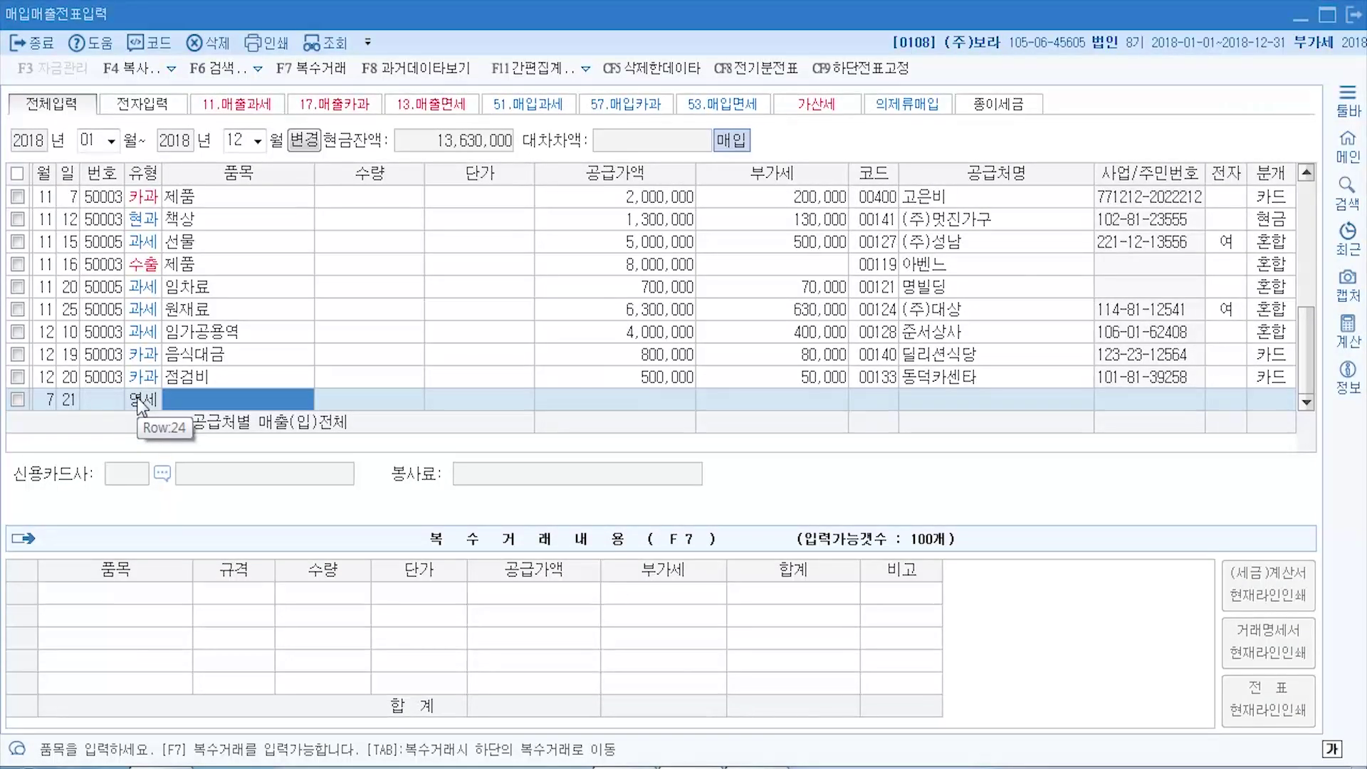
- Enter item 원재료 with a supply value of 20,000,000
text(원재료)
key(Return)
key(Return)
key(Return)
text(20000000)
key(Return)
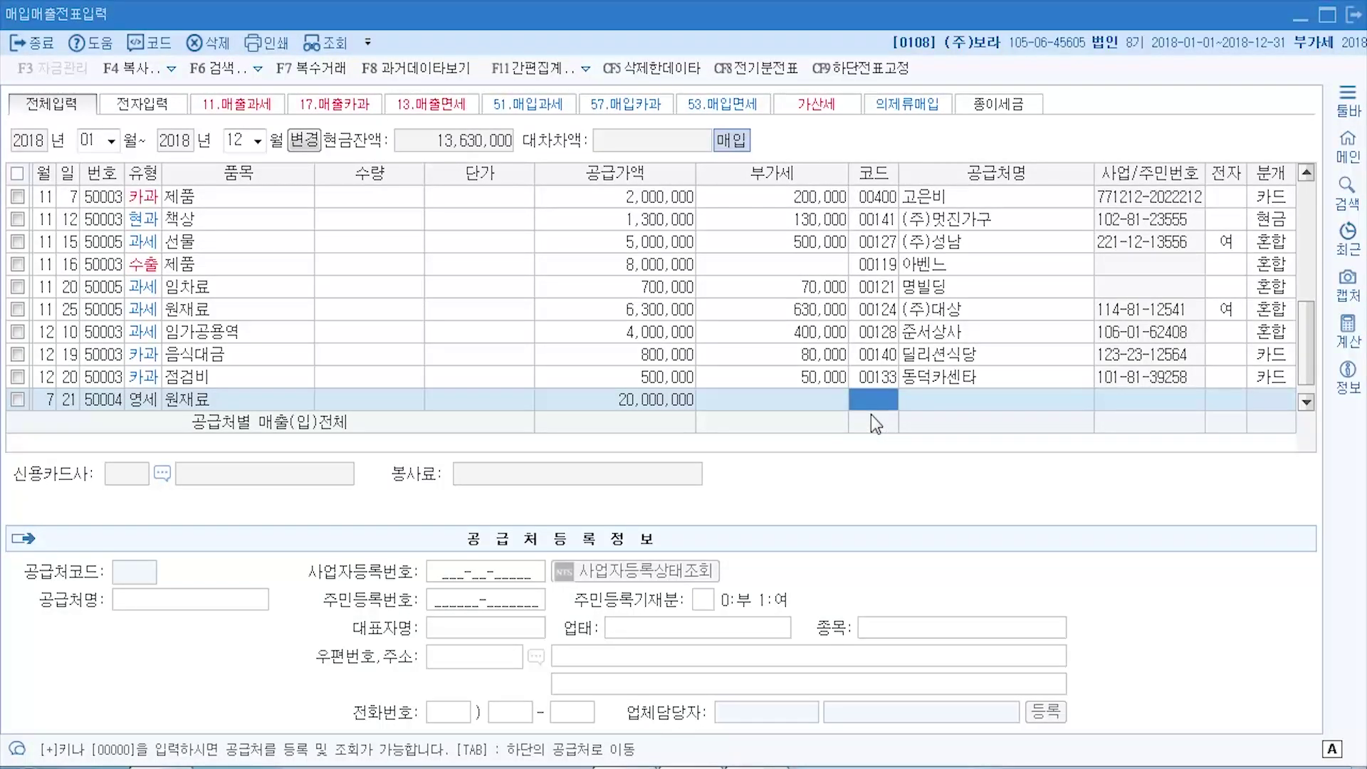
- Set supplier (주)연애시대, electronic invoice 여 and 혼합 journalizing
key(F2)
text(연애)
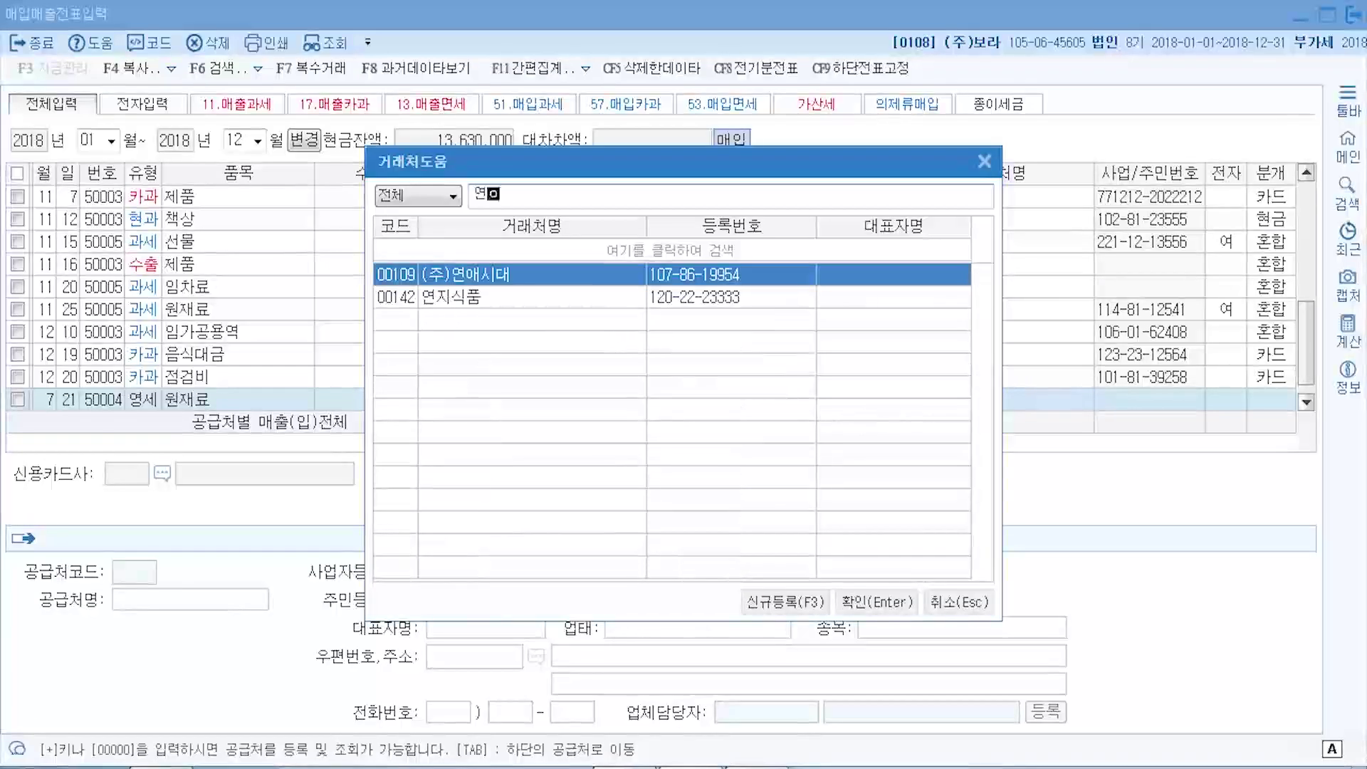
key(Return)
key(Return)
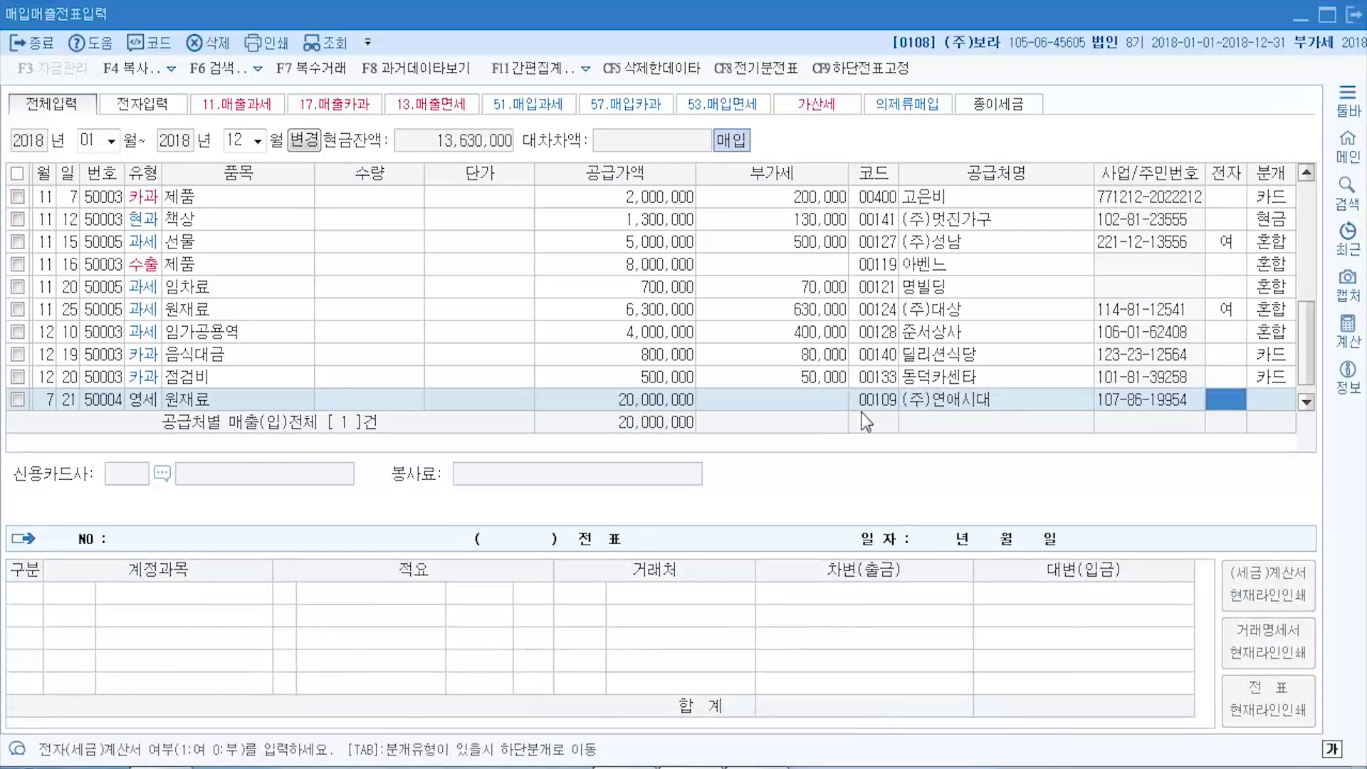
text(1)
key(Return)
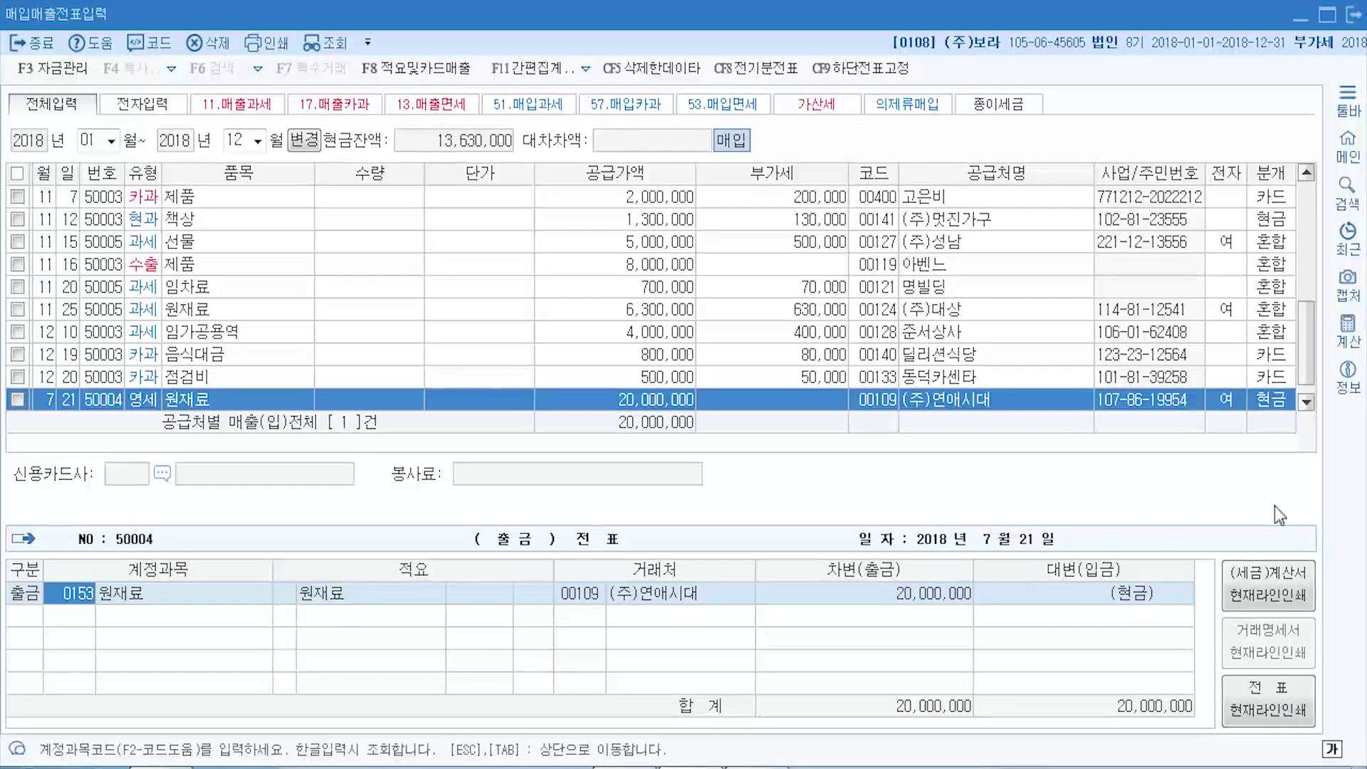
click(1271, 401)
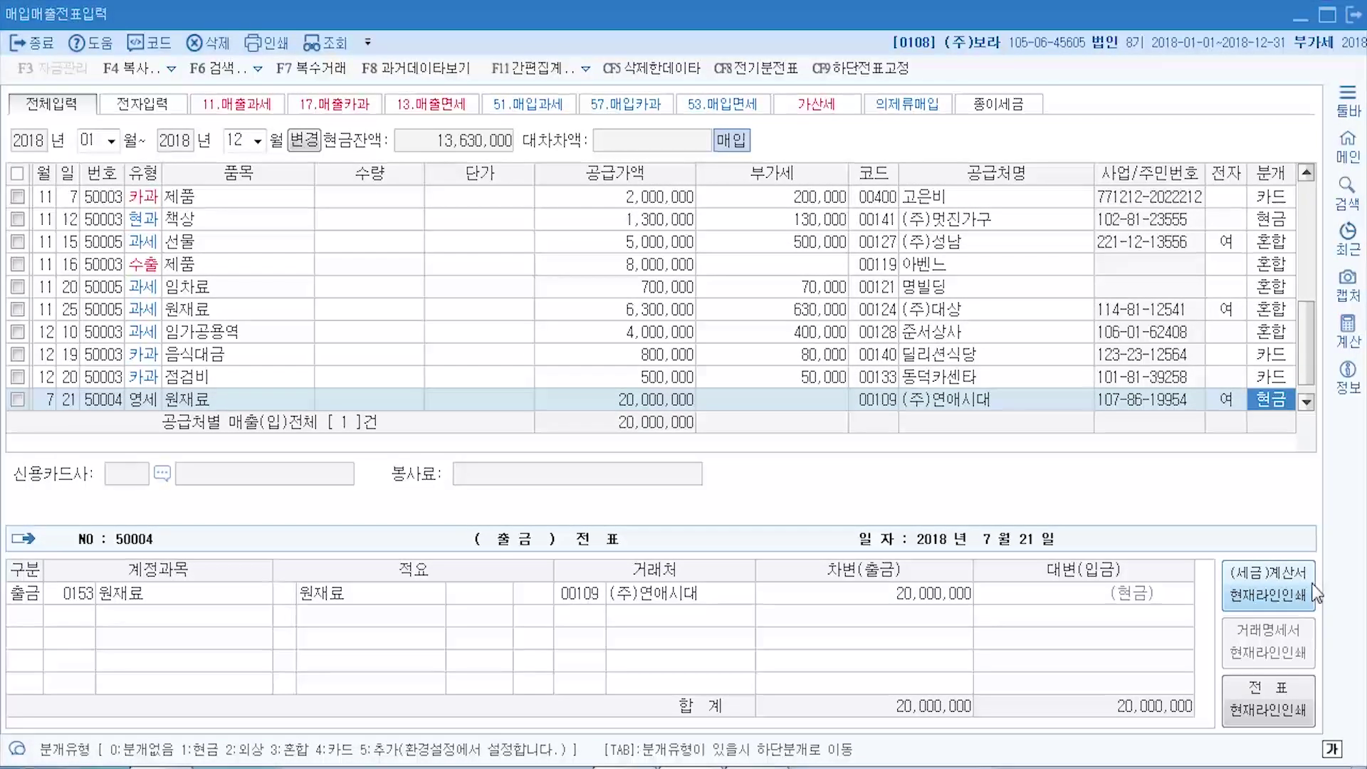
text(3)
key(Return)
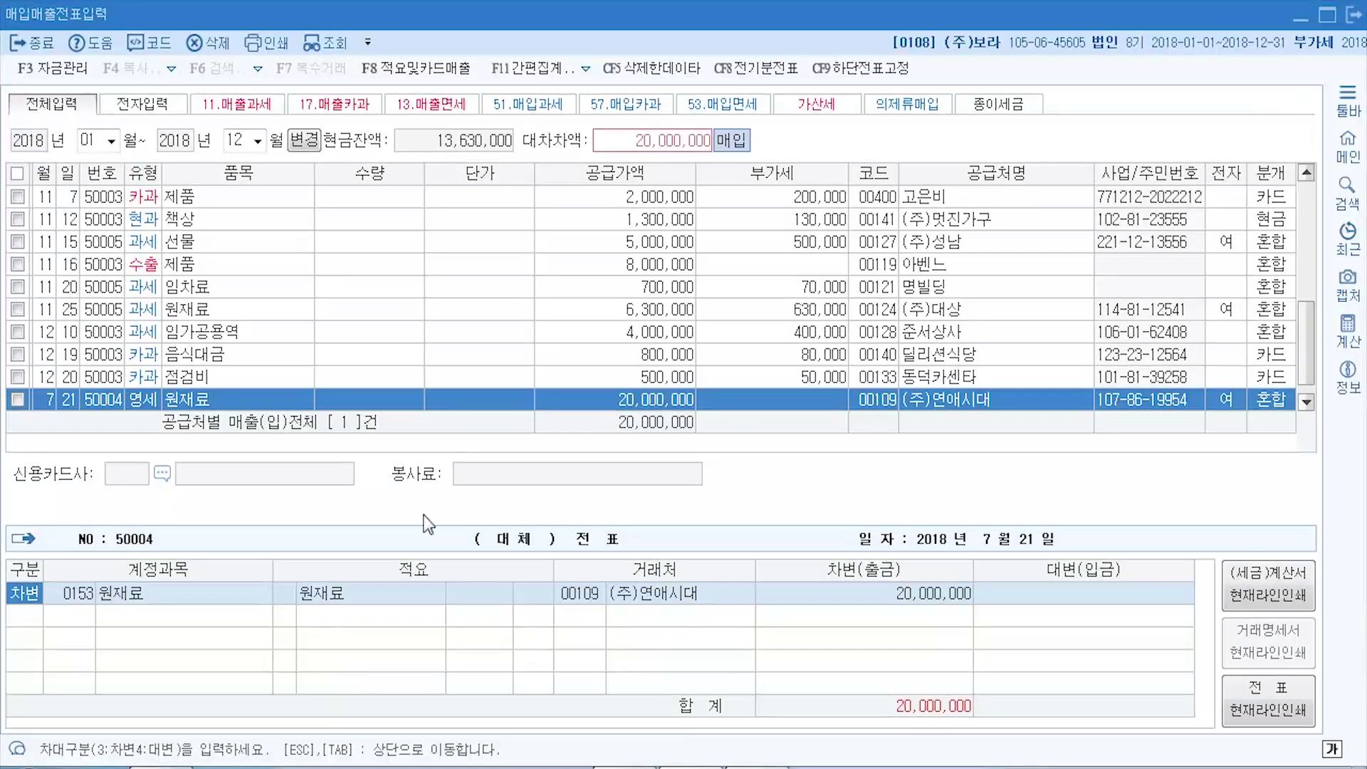
- Credit 20,000,000 to account 0252 지급어음 and save the entry
key(Return)
key(Return)
key(Return)
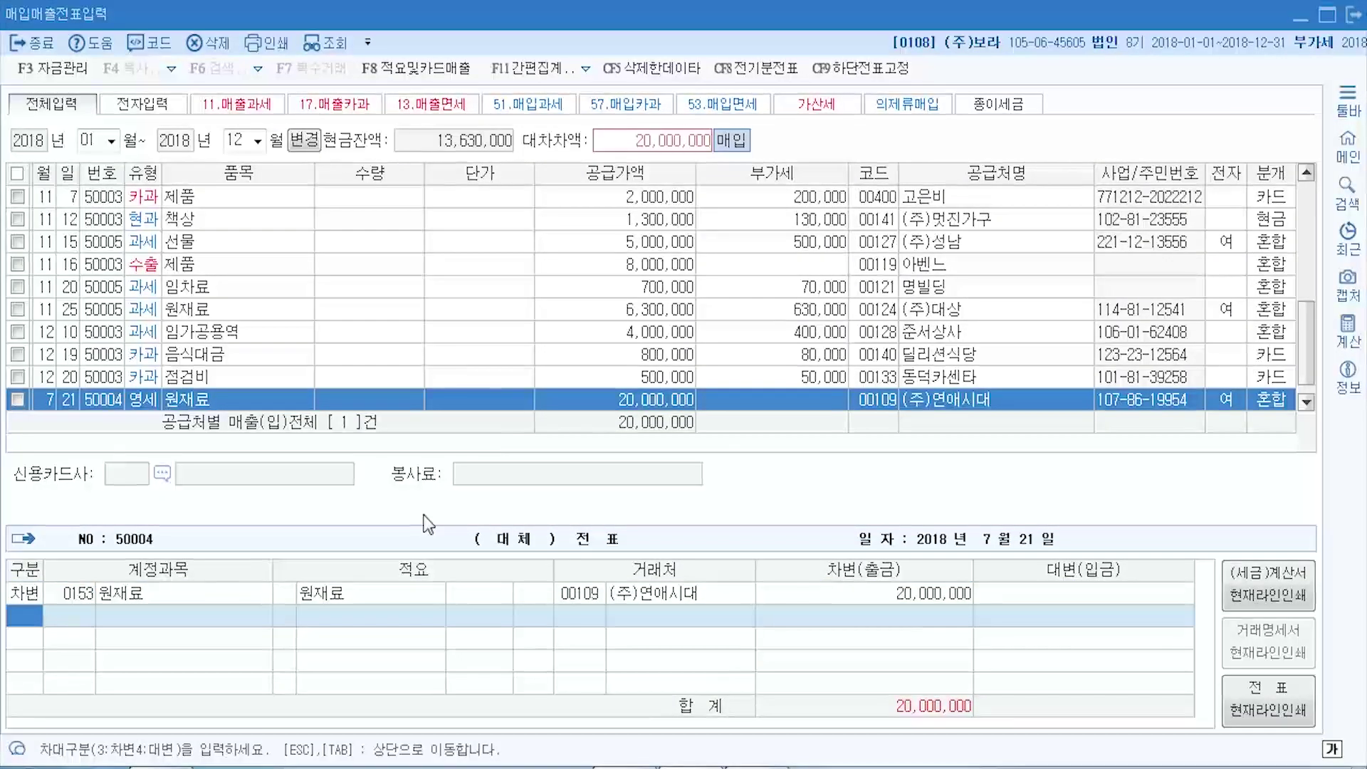
text(4)
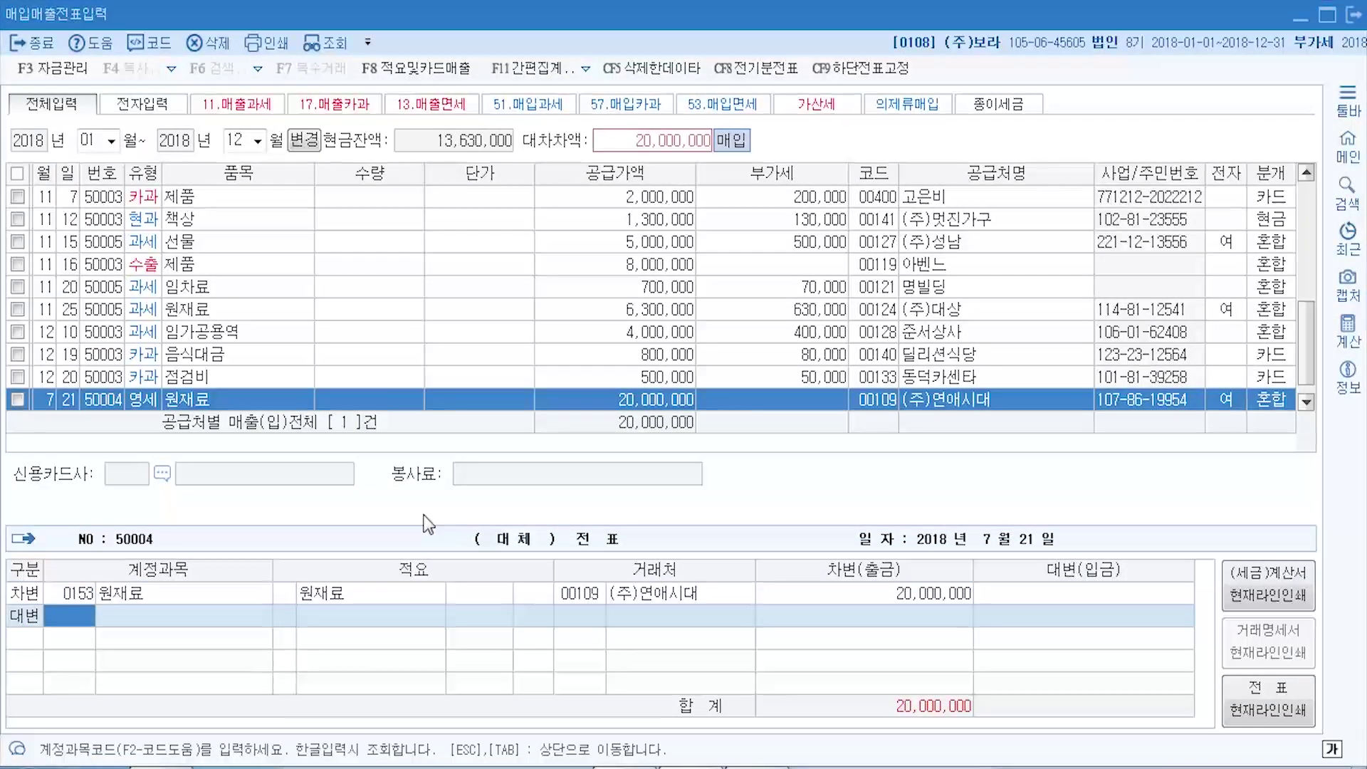
key(F2)
text(직)
text(급)
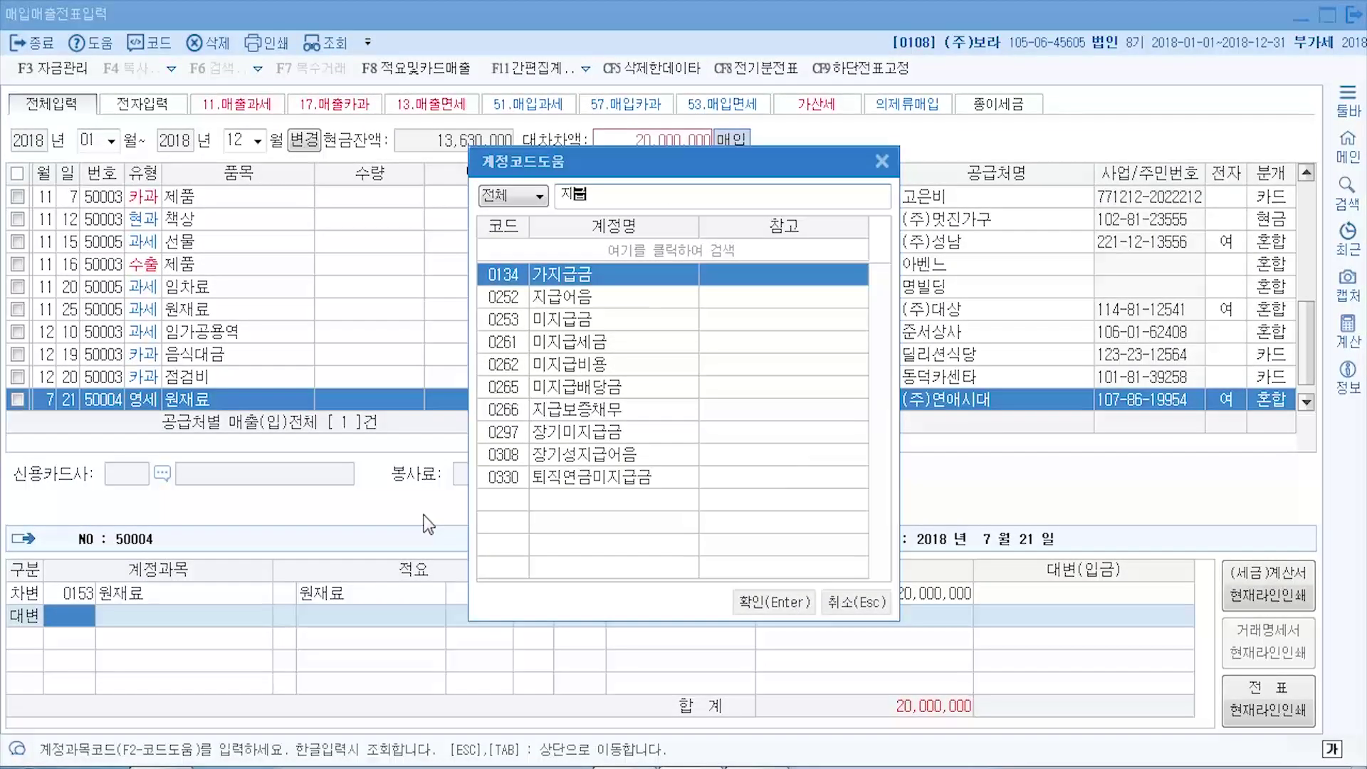
key(Down)
key(Return)
key(Return)
key(Return)
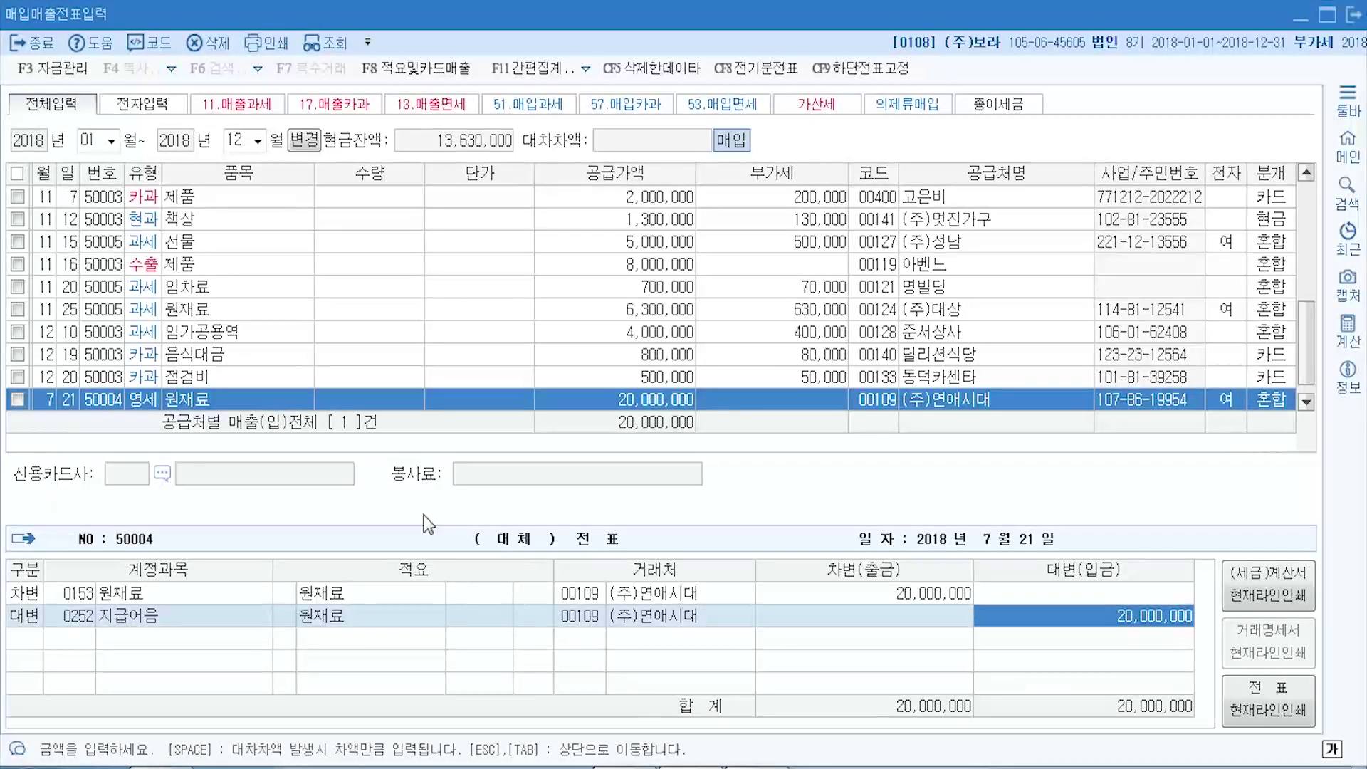
key(Return)
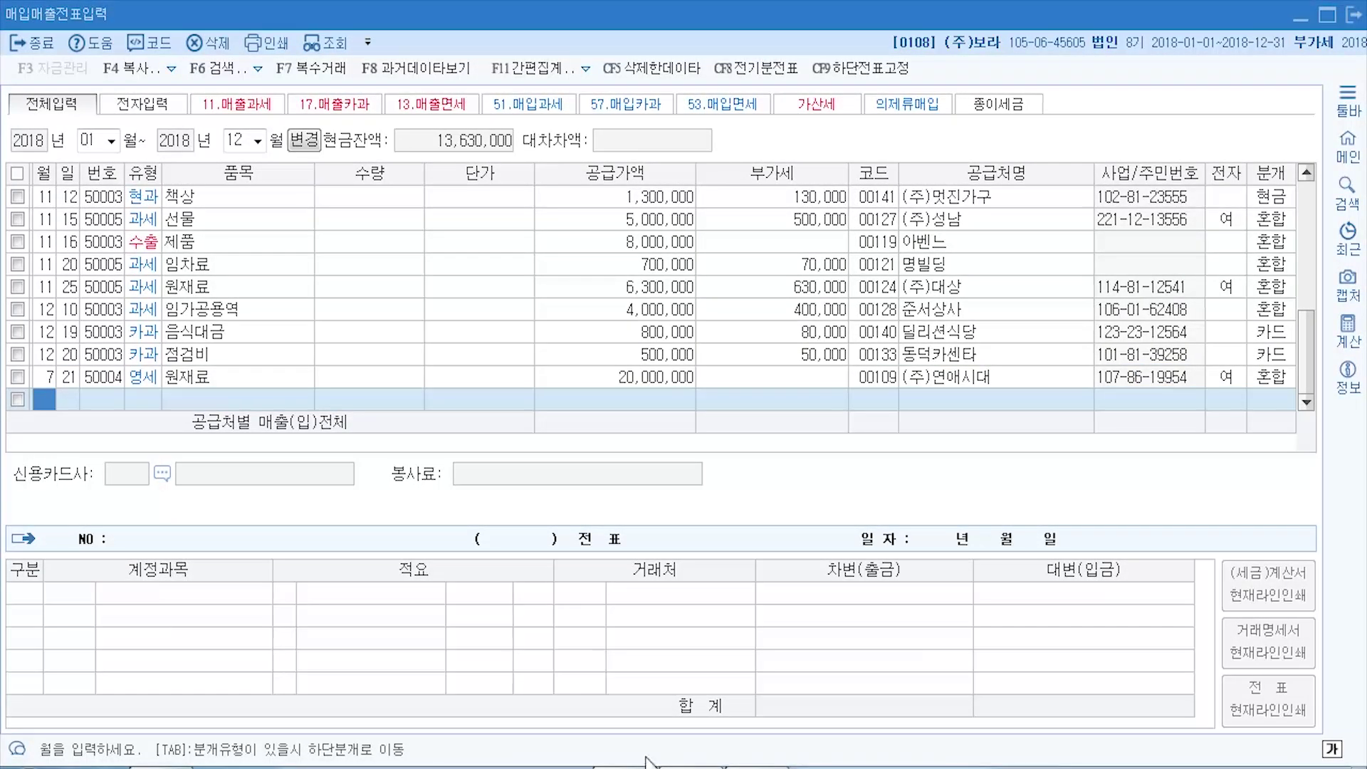
key(alt+Tab)
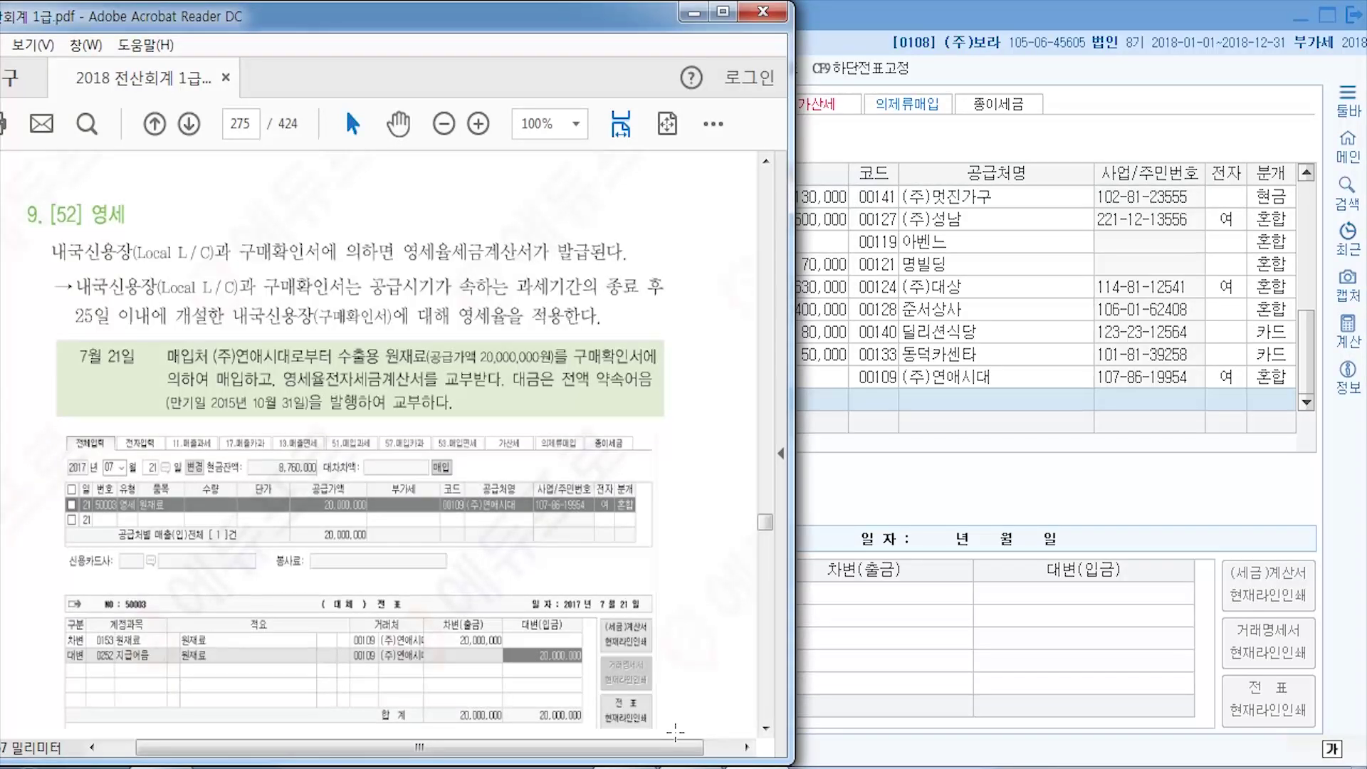
- Scroll the textbook to page 283's 12. [55] 수입 section, then return to KcLep
scroll(291, 474, down, 10)
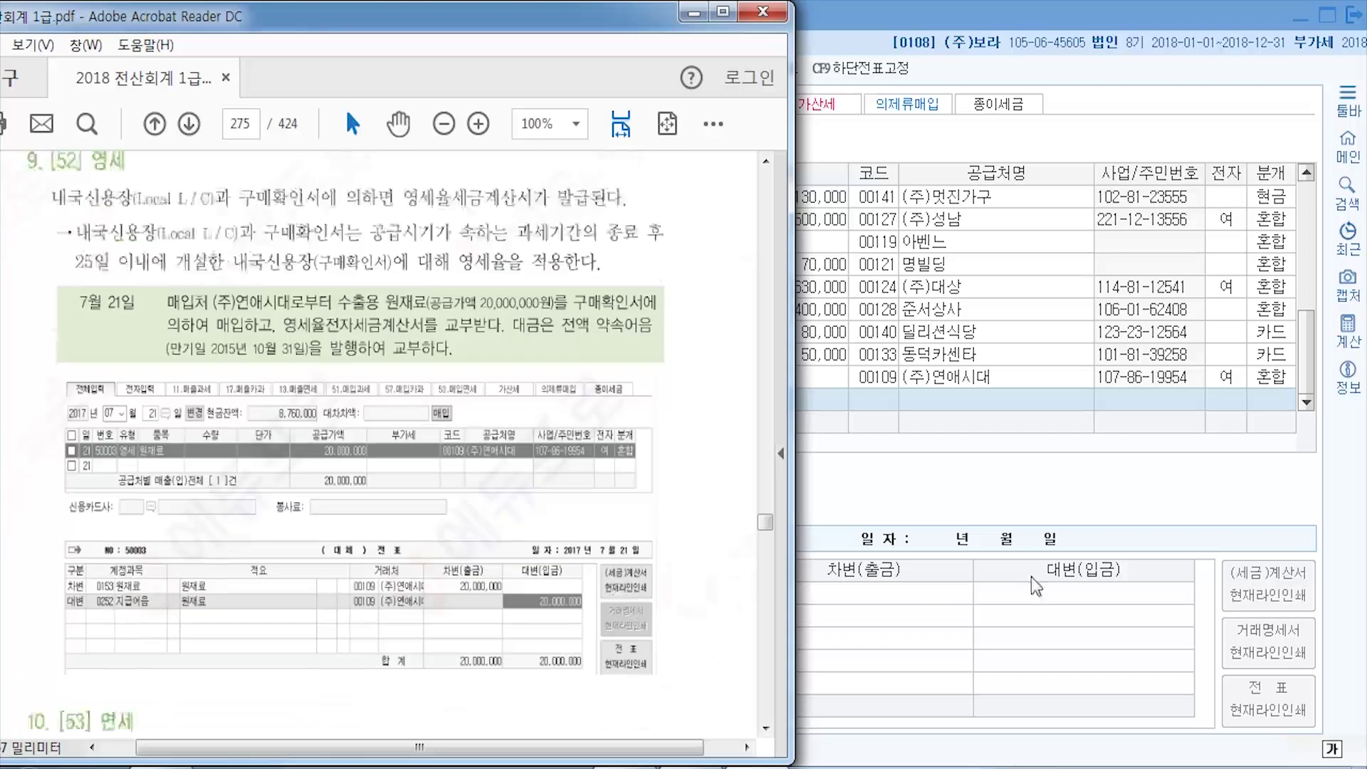
scroll(290, 473, down, 15)
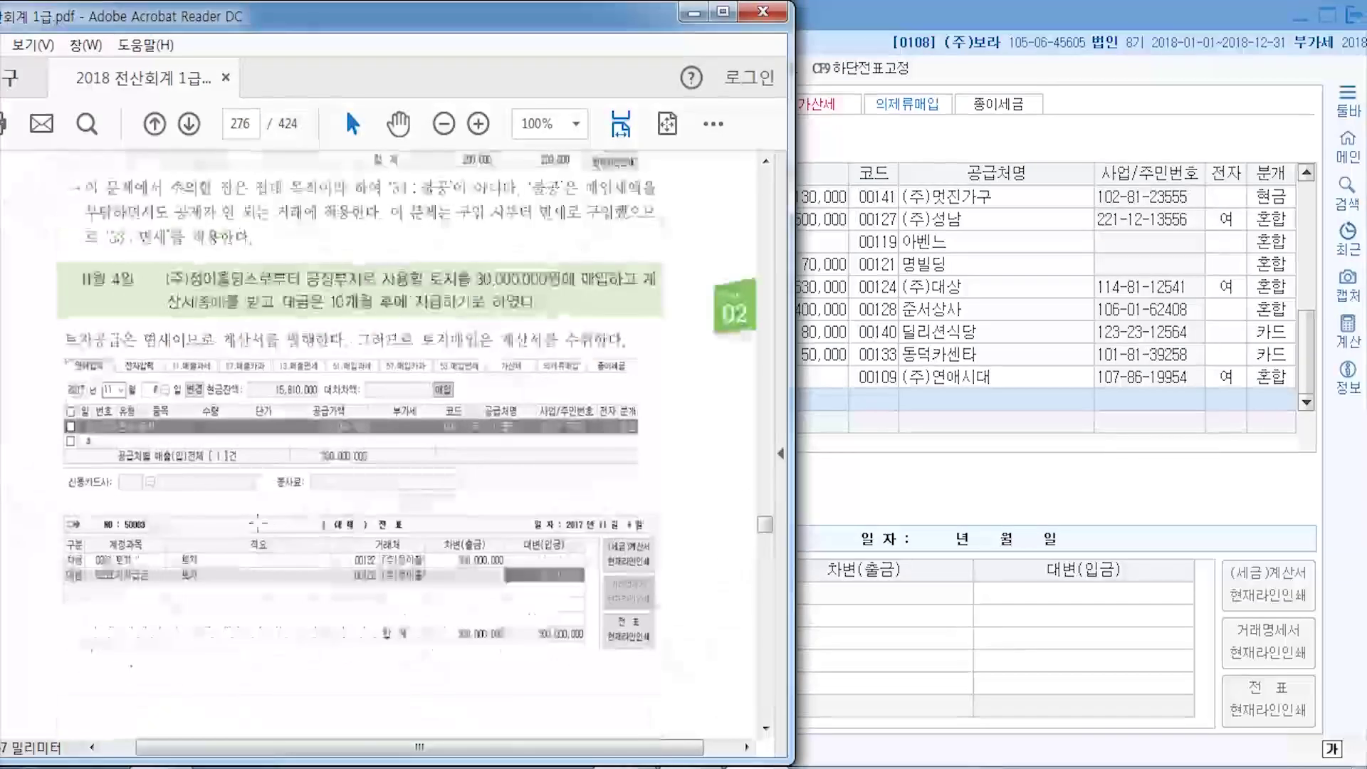
scroll(396, 522, down, 15)
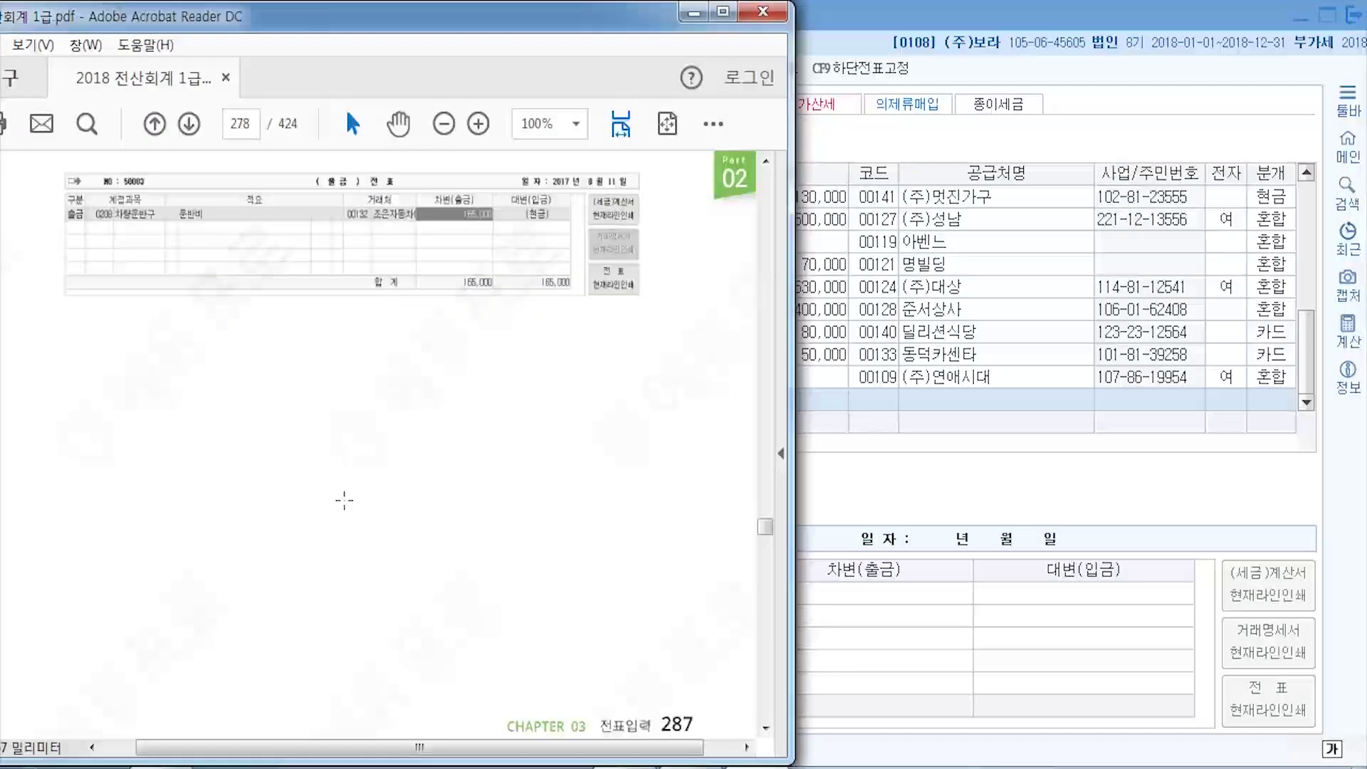
scroll(267, 547, down, 15)
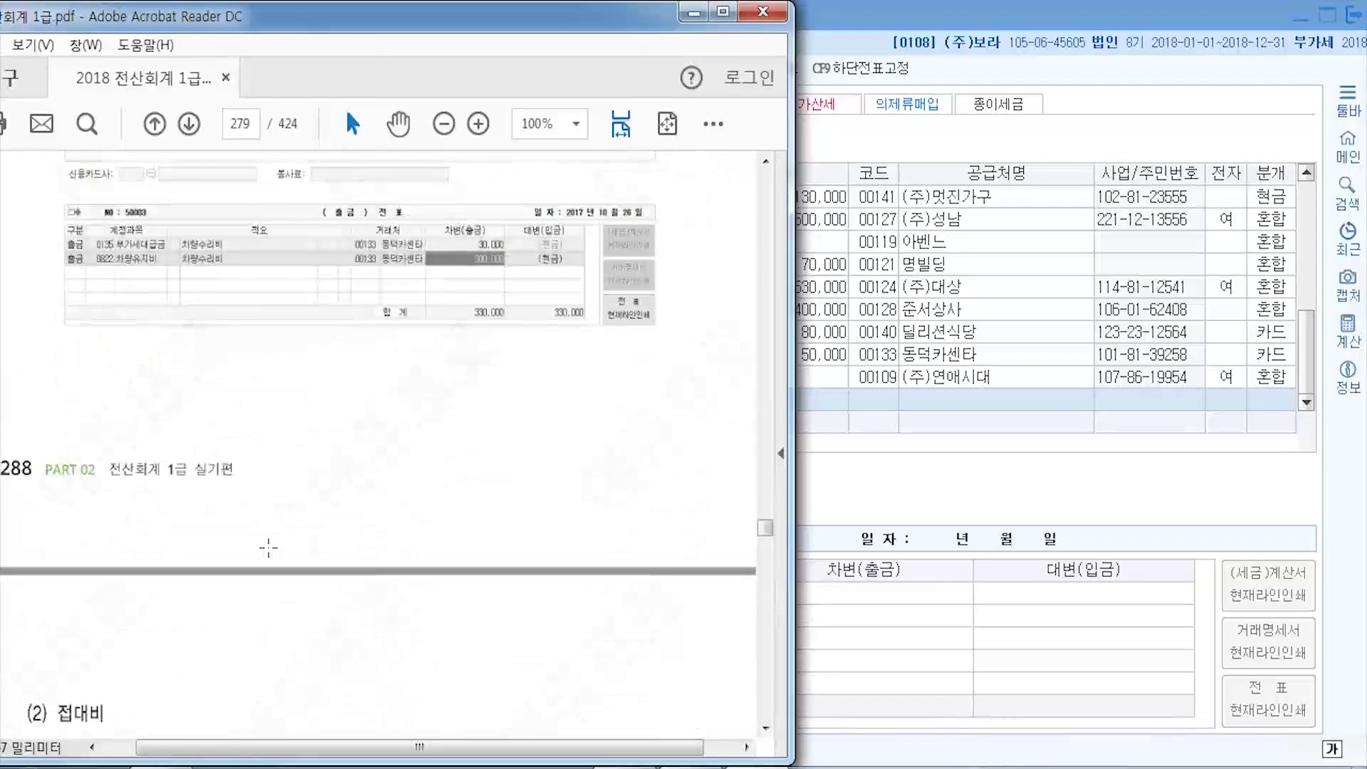
scroll(359, 543, down, 15)
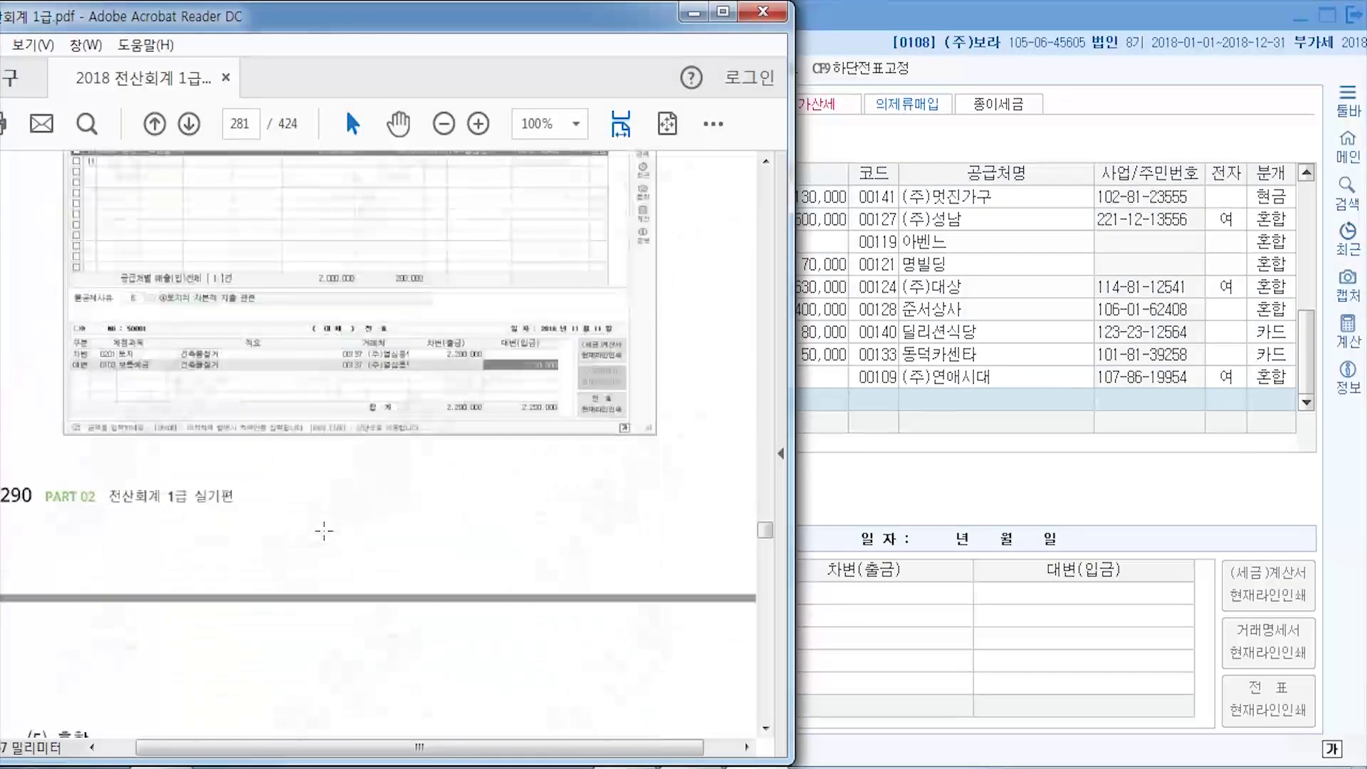
scroll(324, 532, down, 15)
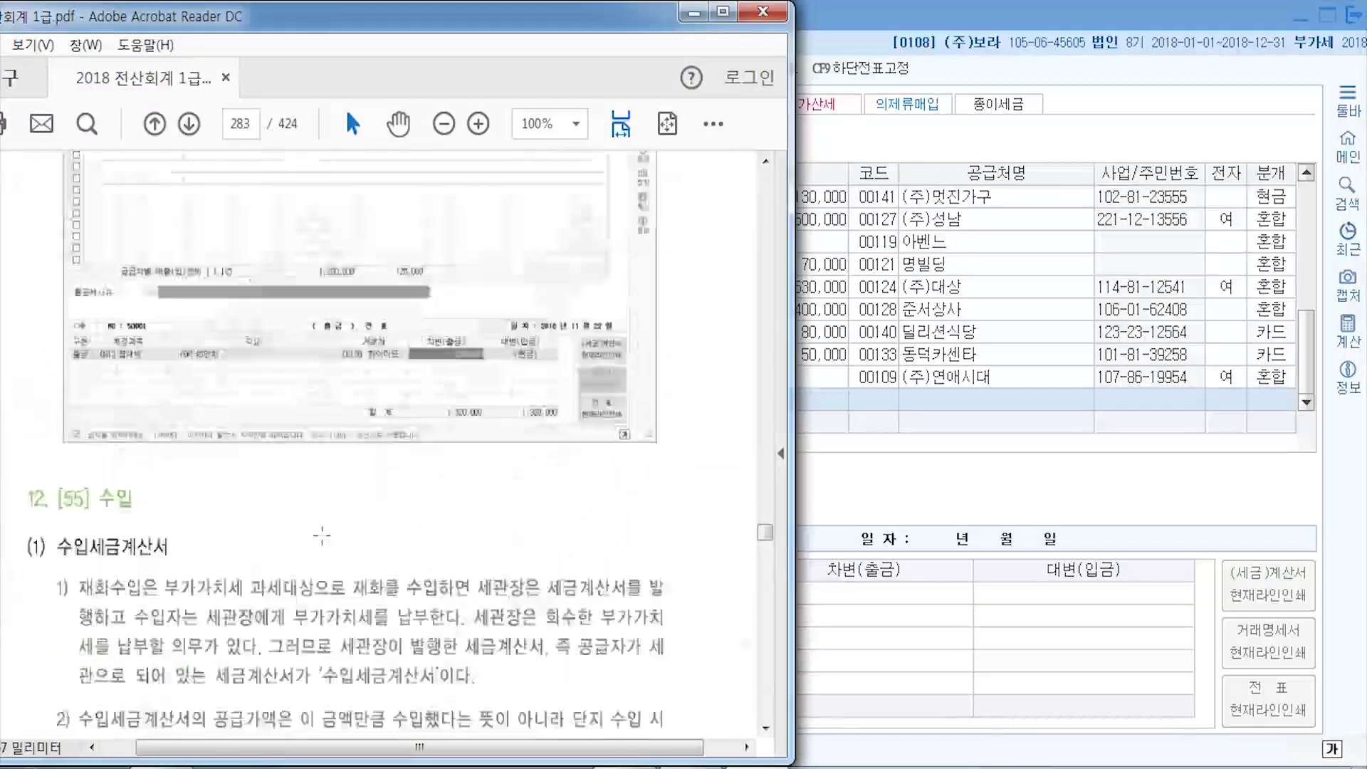
scroll(325, 528, up, 1)
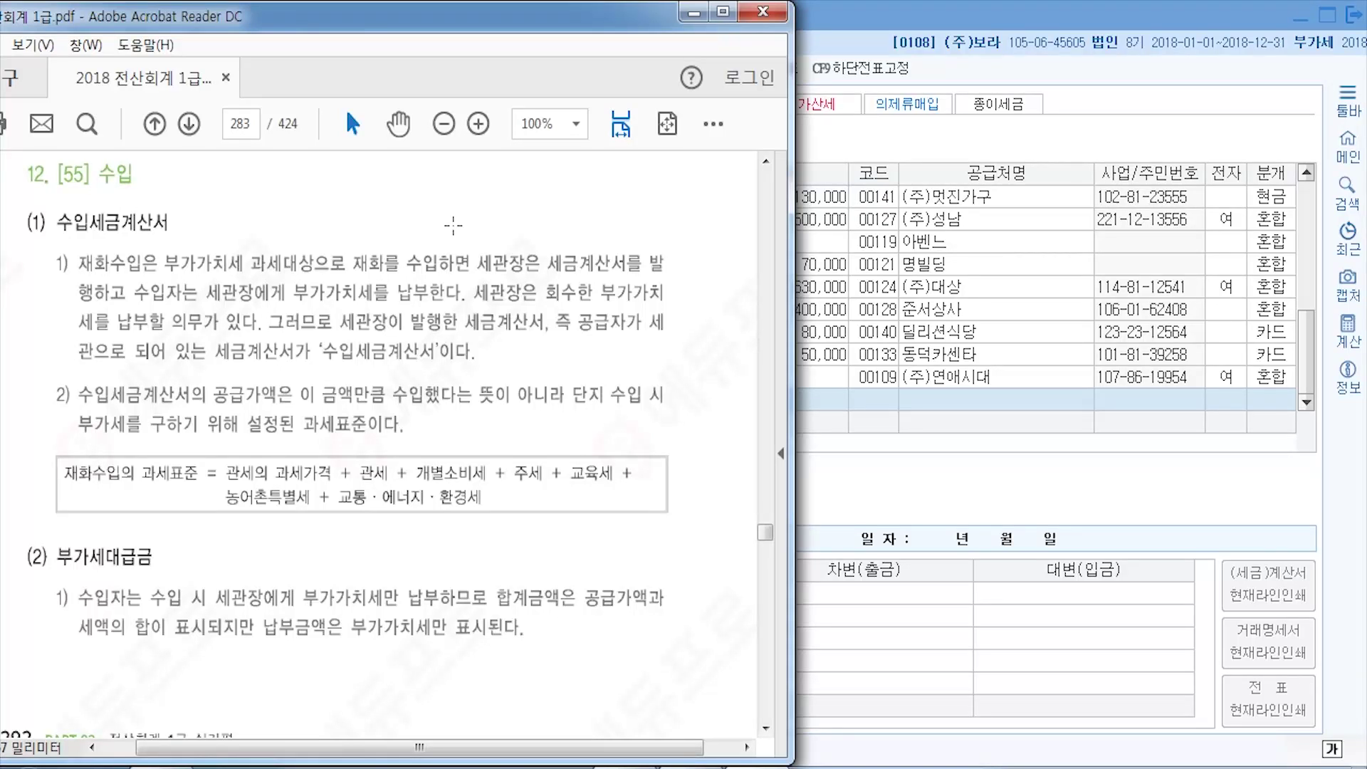
click(1109, 17)
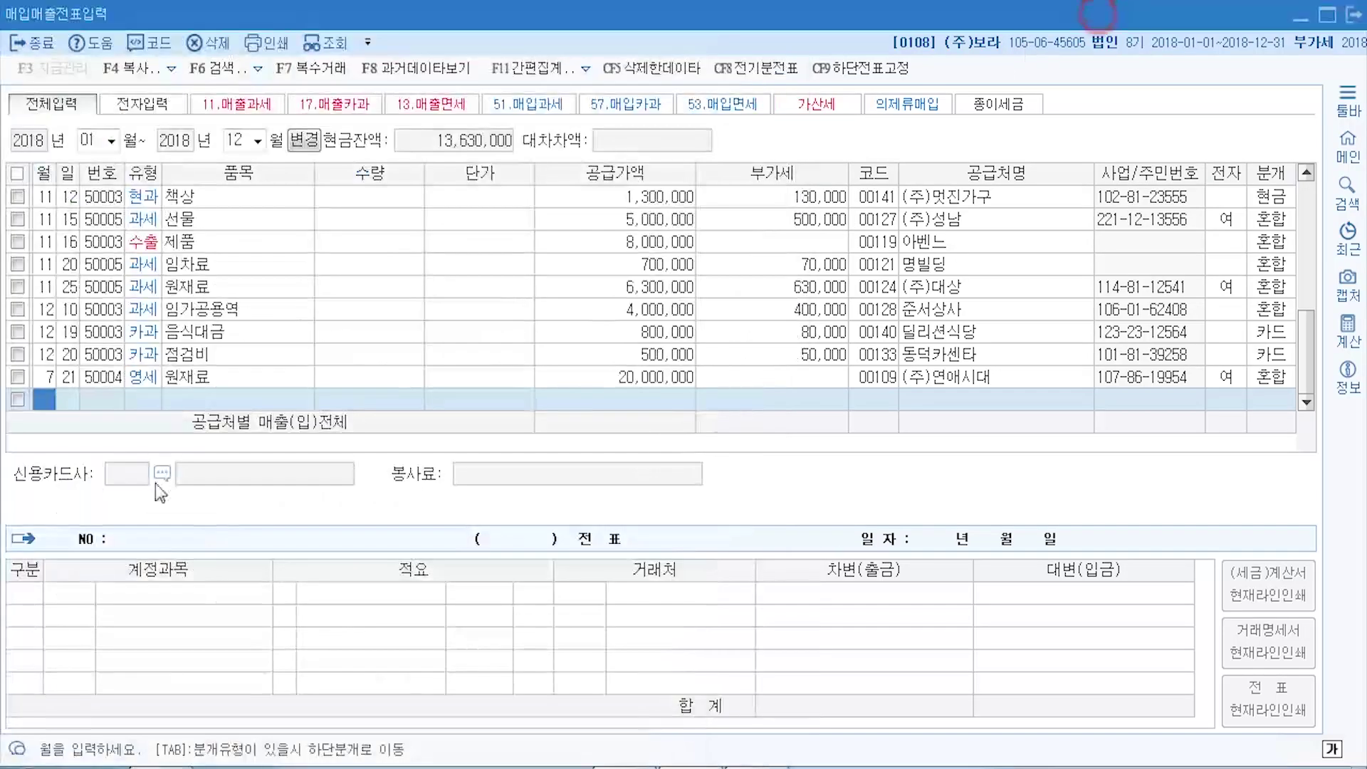
- Check the 7월 21일 row's 영세 VAT type without changing it, then go back to the PDF
click(143, 384)
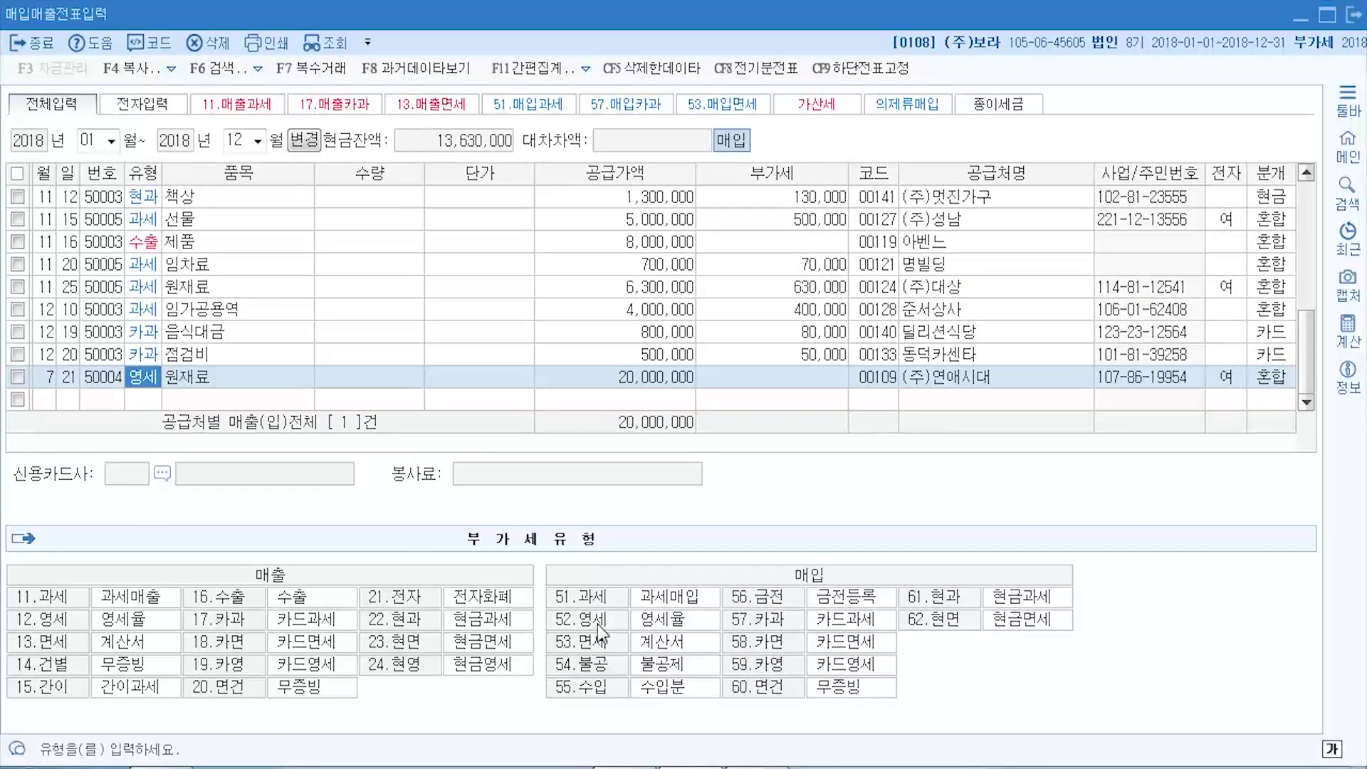
click(758, 768)
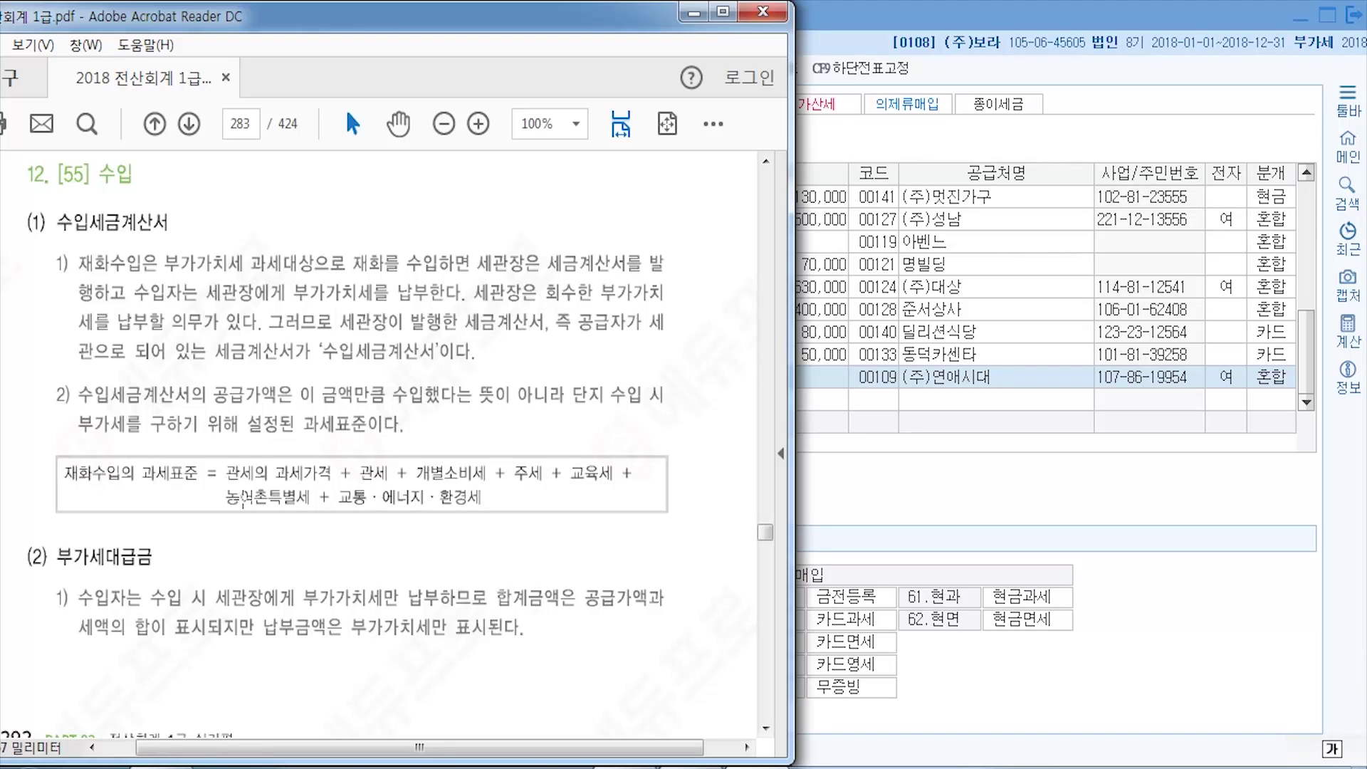
- Read page 284's 10월 28일 수입 invoice example (10,000,000 supply, 1,000,000 VAT), then return to KcLep
scroll(243, 497, down, 10)
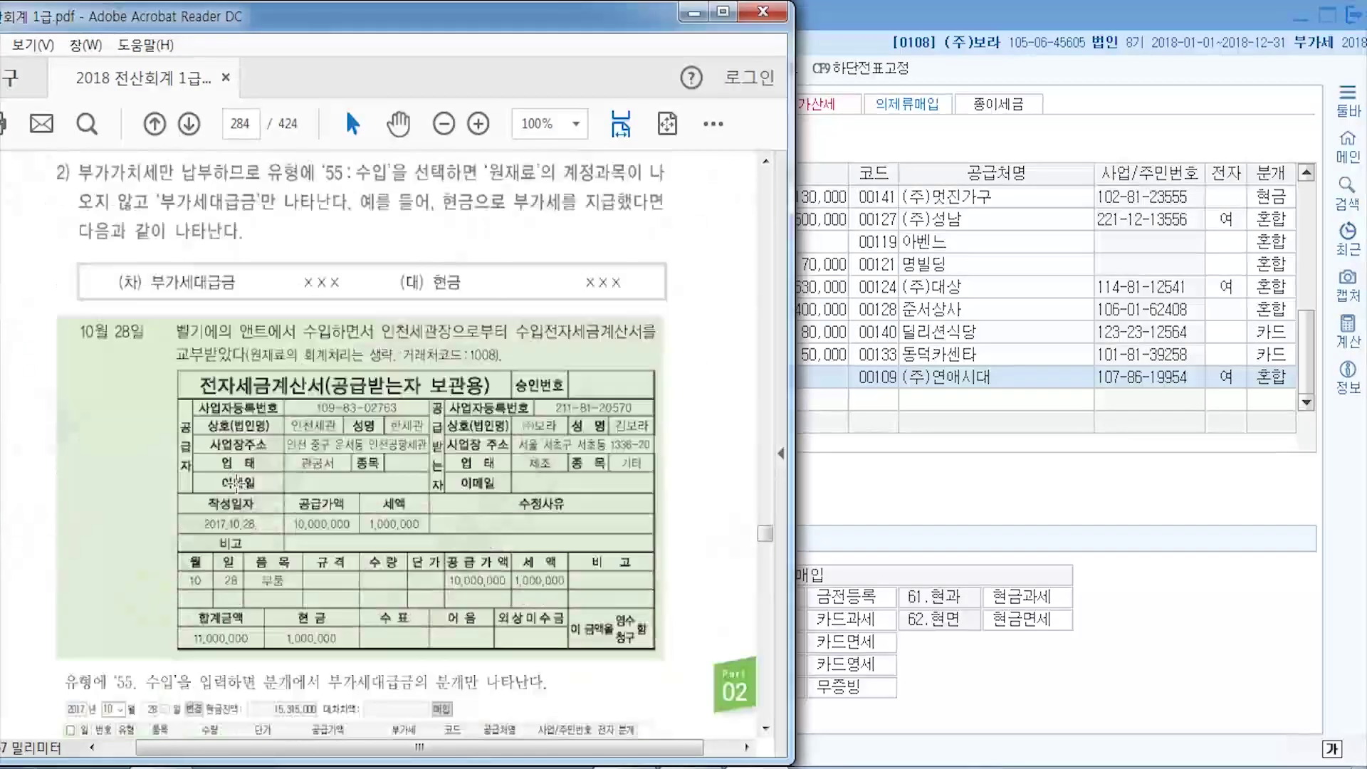
scroll(236, 484, down, 2)
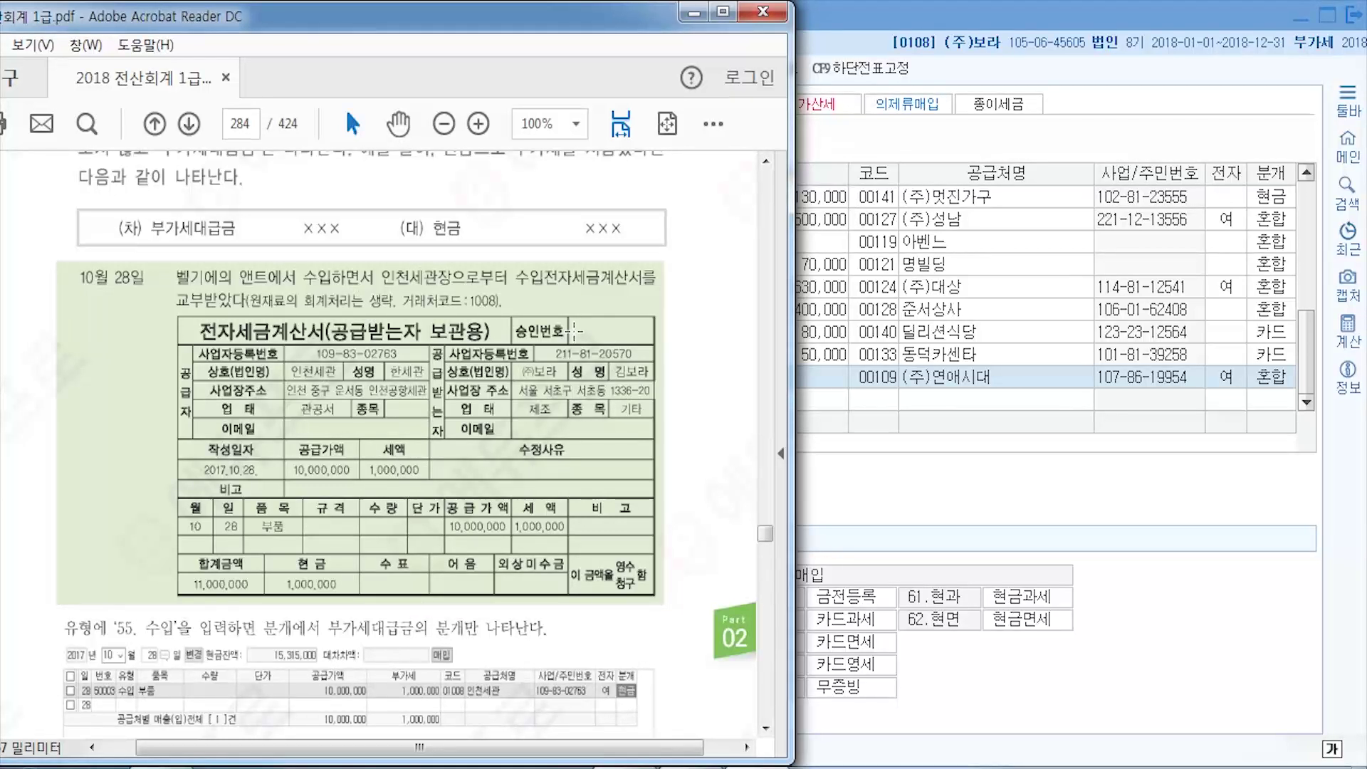
click(845, 20)
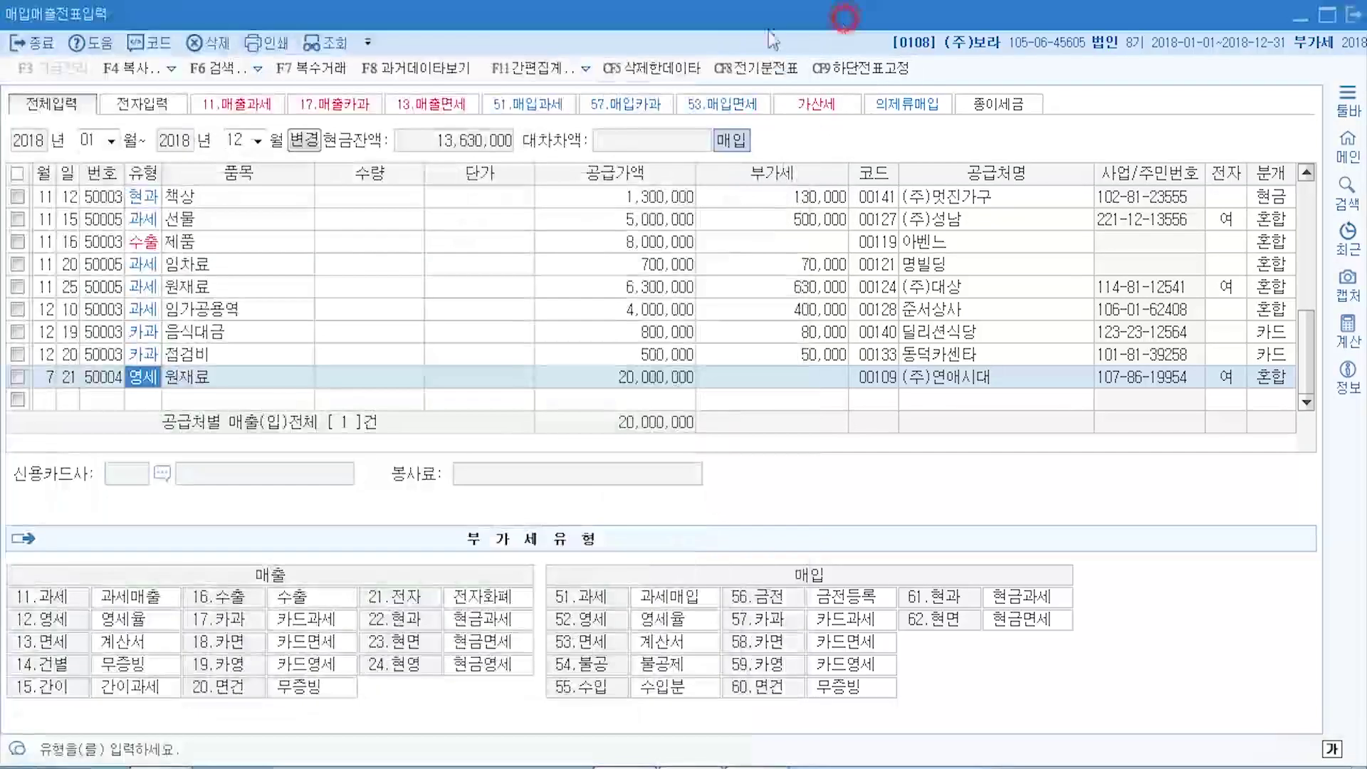
- Start a 10월 28일 purchase row with type 55 수입
click(46, 399)
text(10)
key(Return)
text(28)
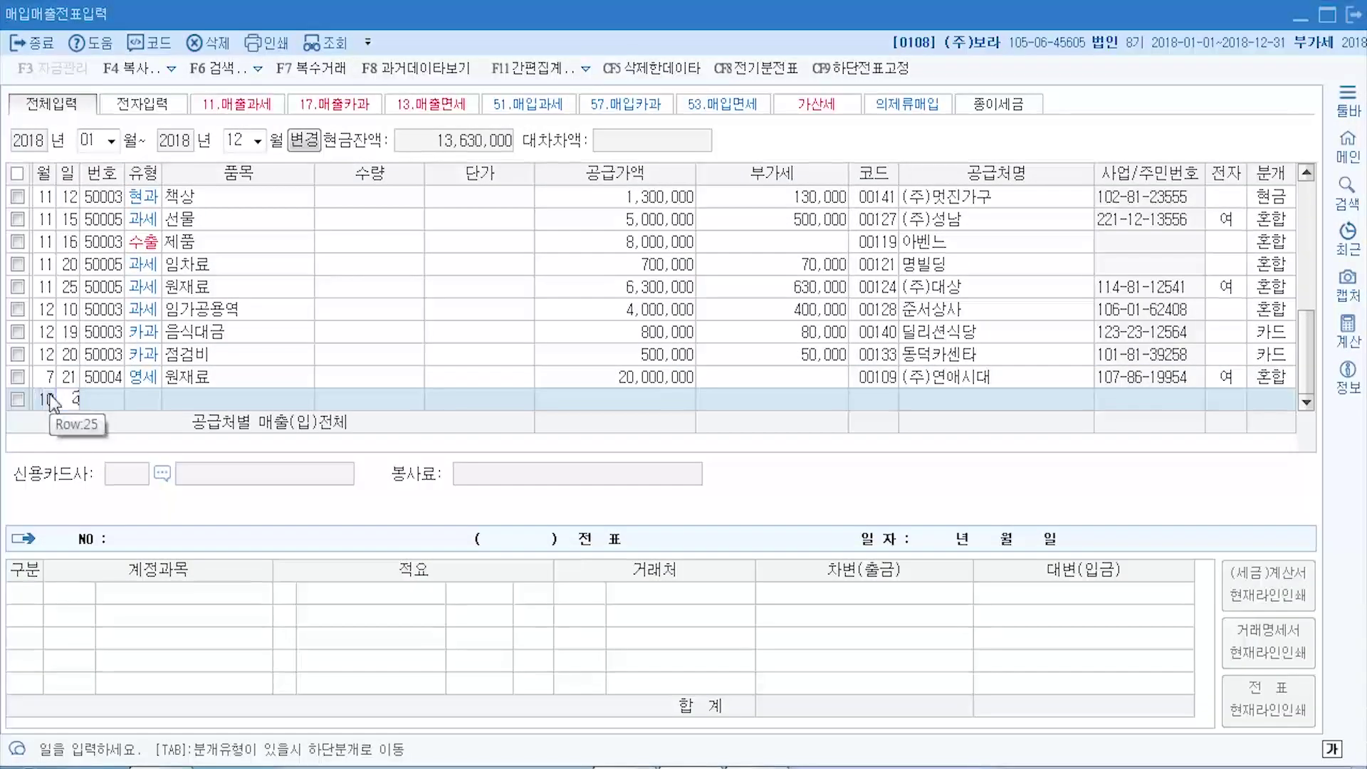
key(Return)
text(55)
key(Return)
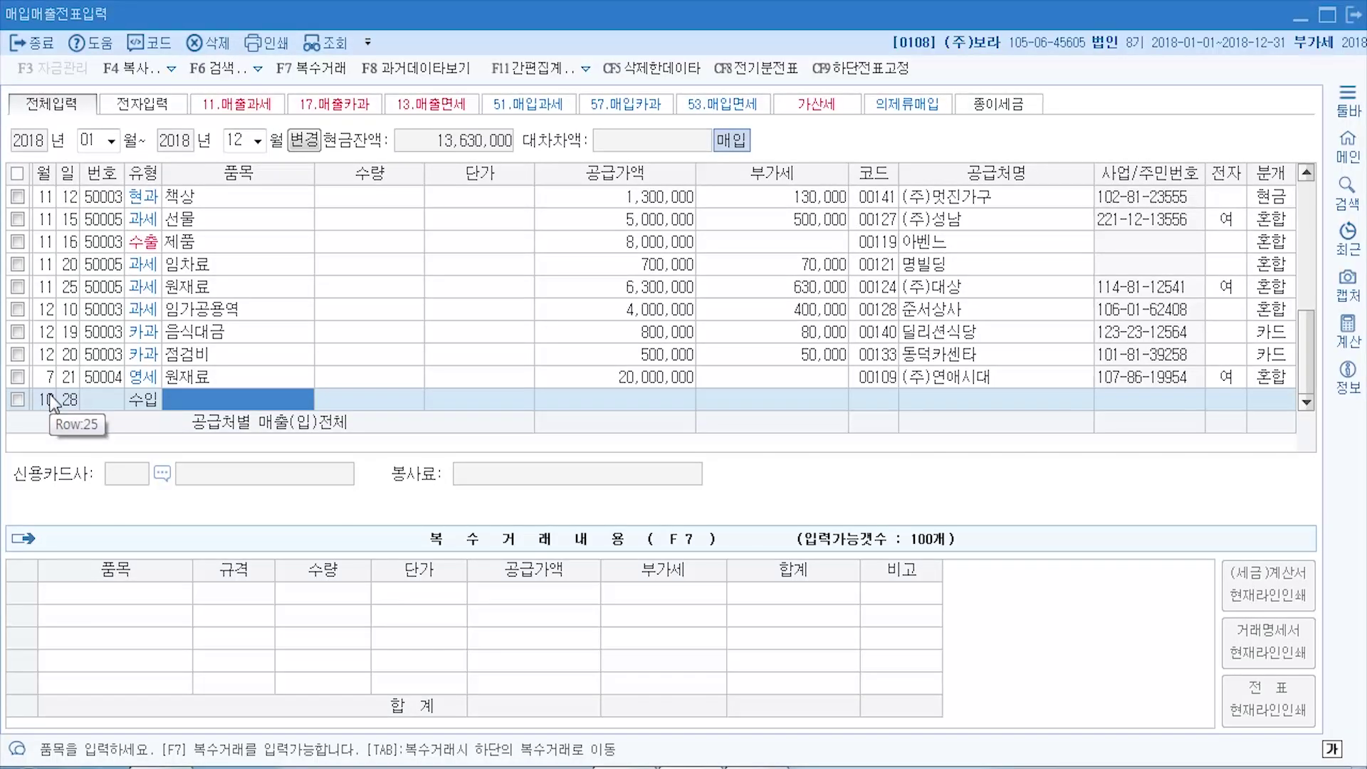
- Enter item 부품 with a supply value of 10,000,000
text(부품)
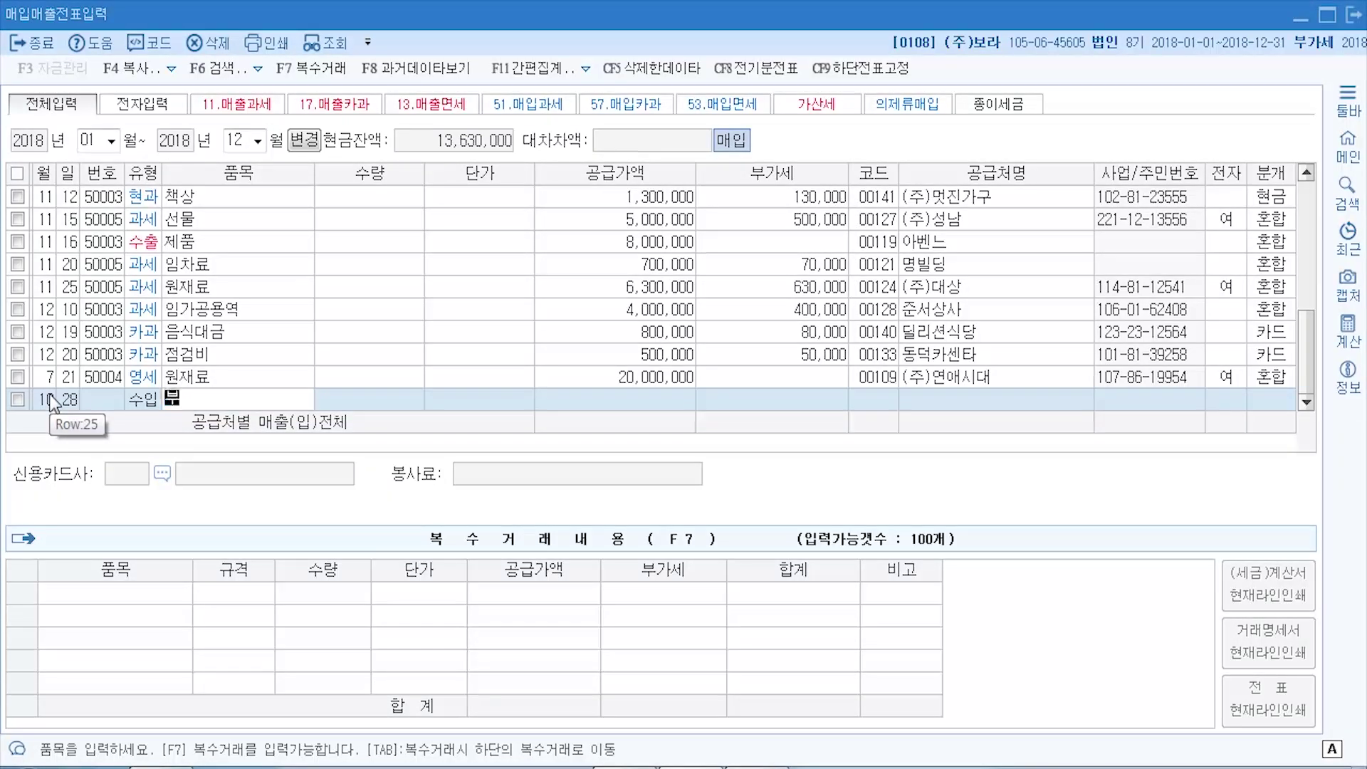
key(Return)
key(Return)
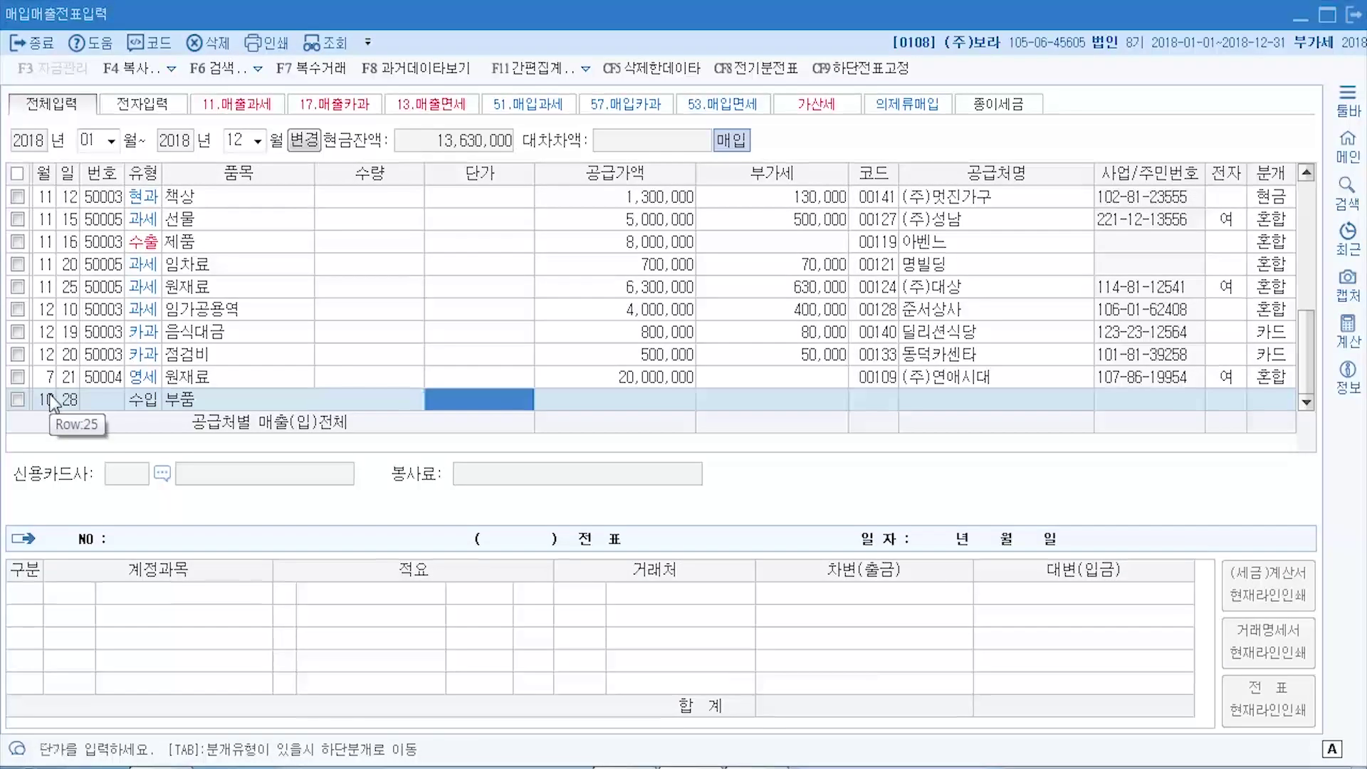
key(Return)
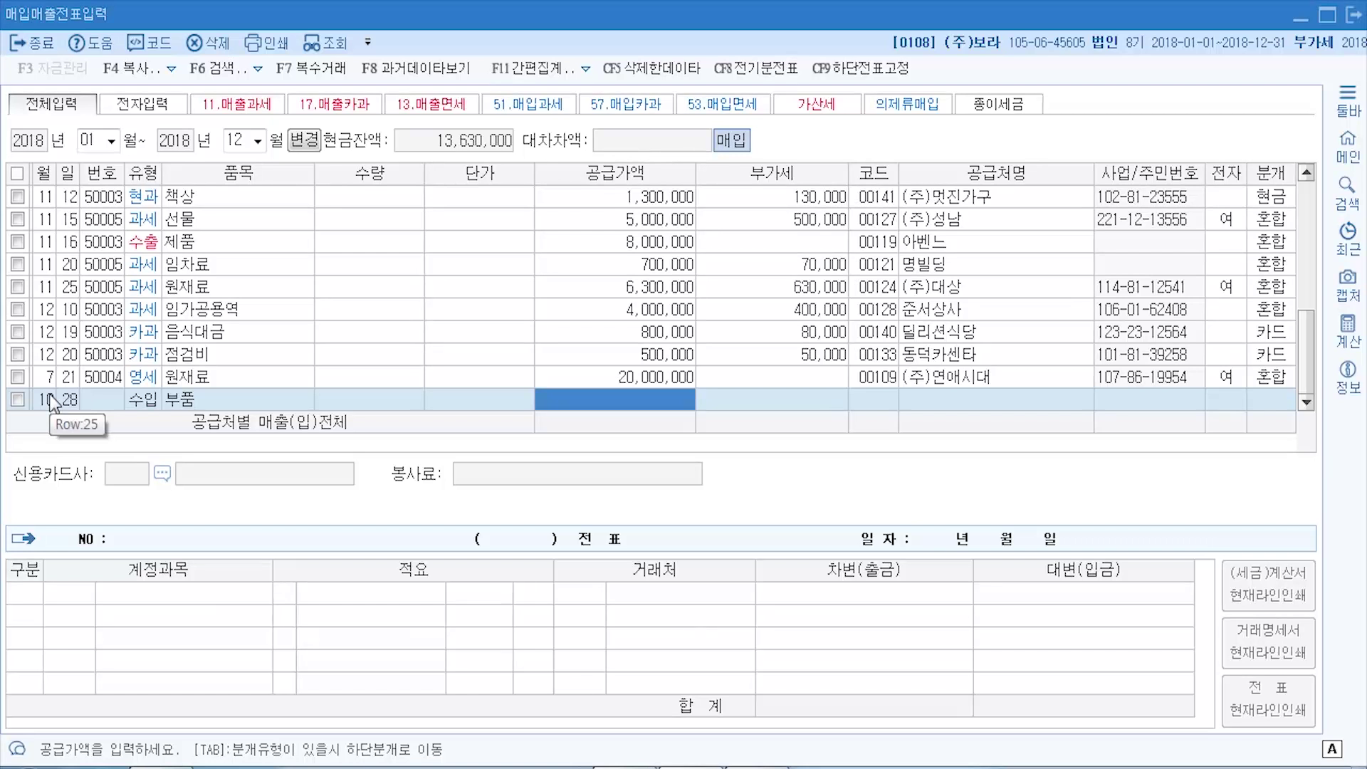
text(10000000)
key(Return)
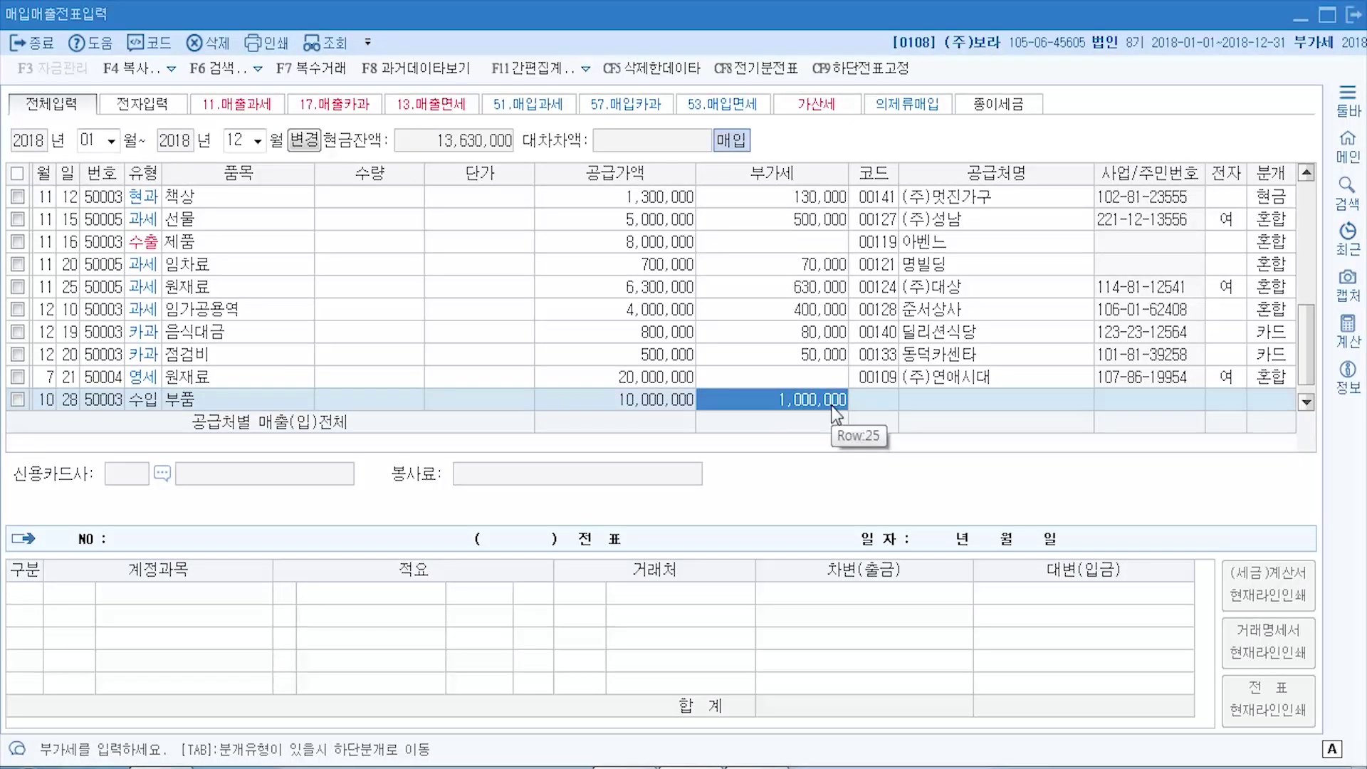
- Accept the 1,000,000 VAT and search suppliers for 인천세관, closing the lookup with no match
key(Return)
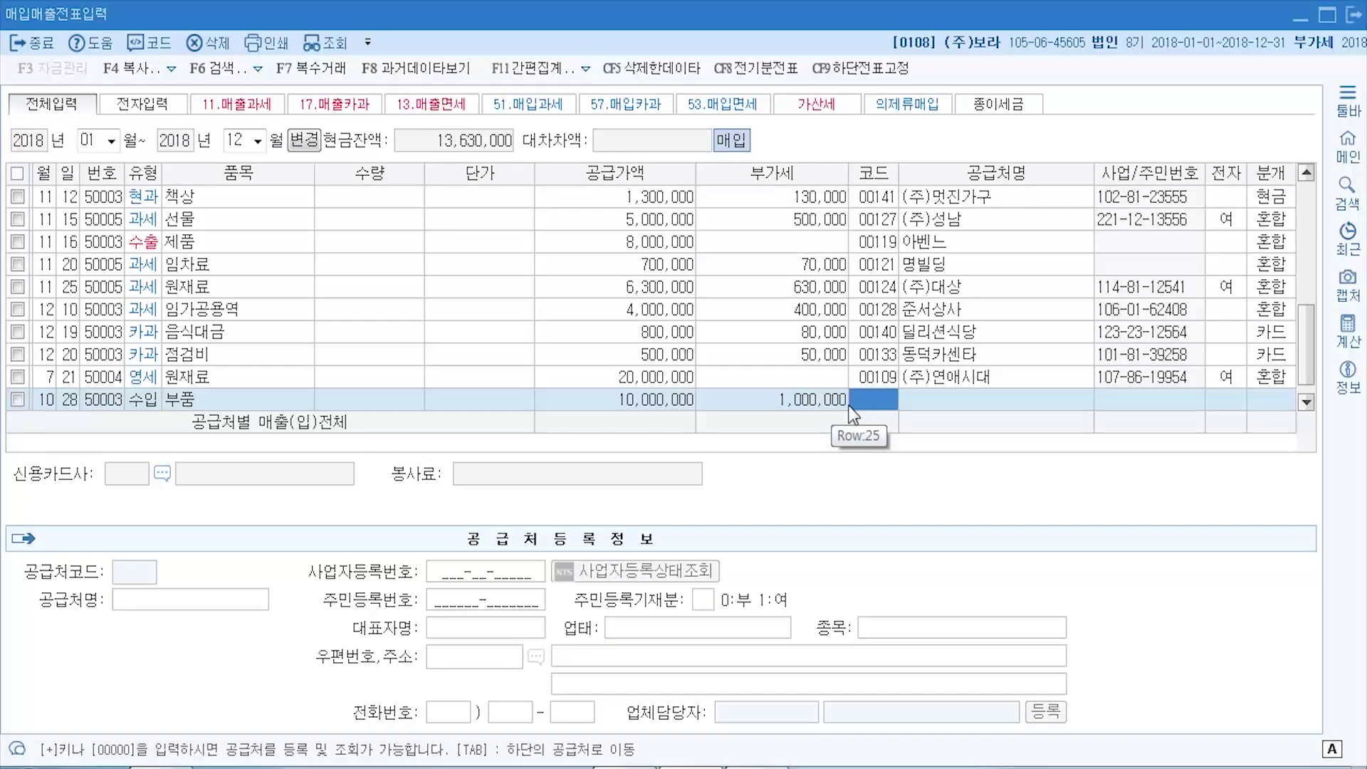
key(F2)
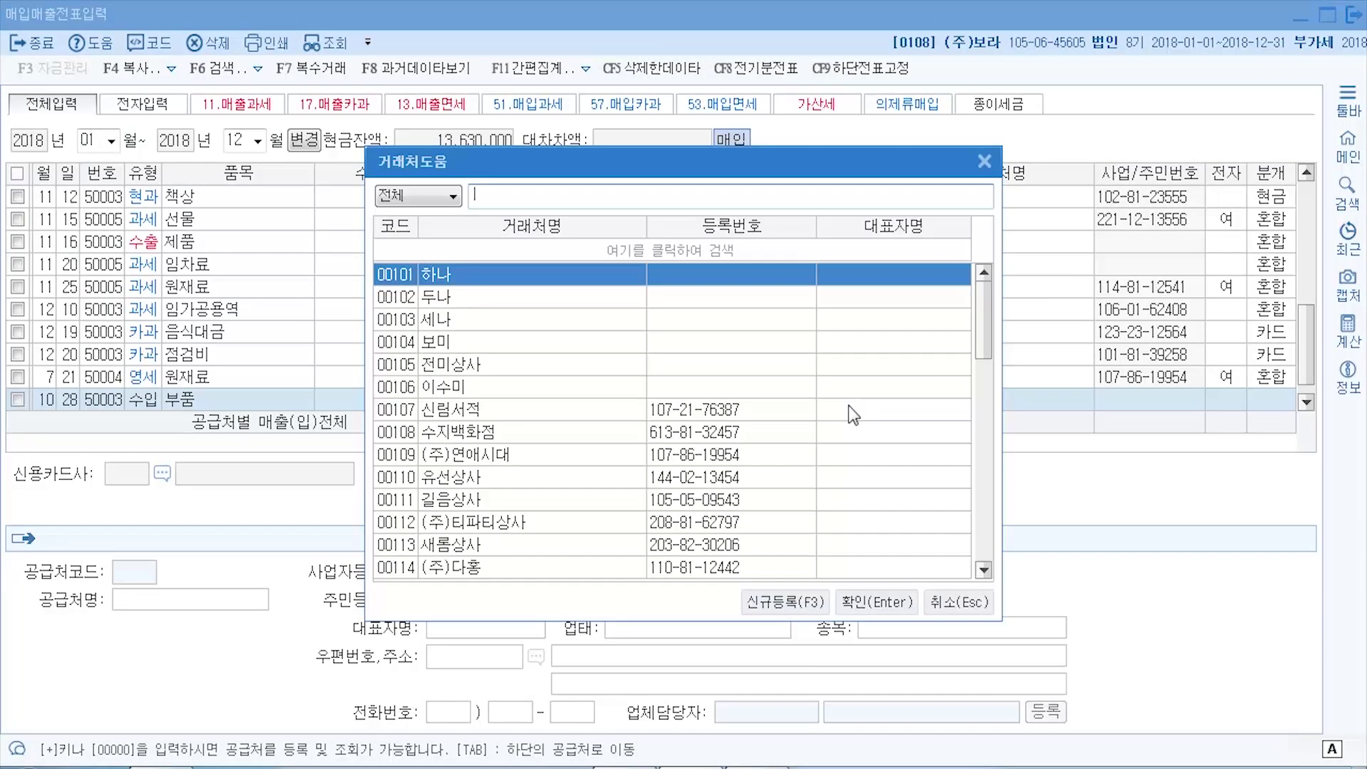
text(인쇄)
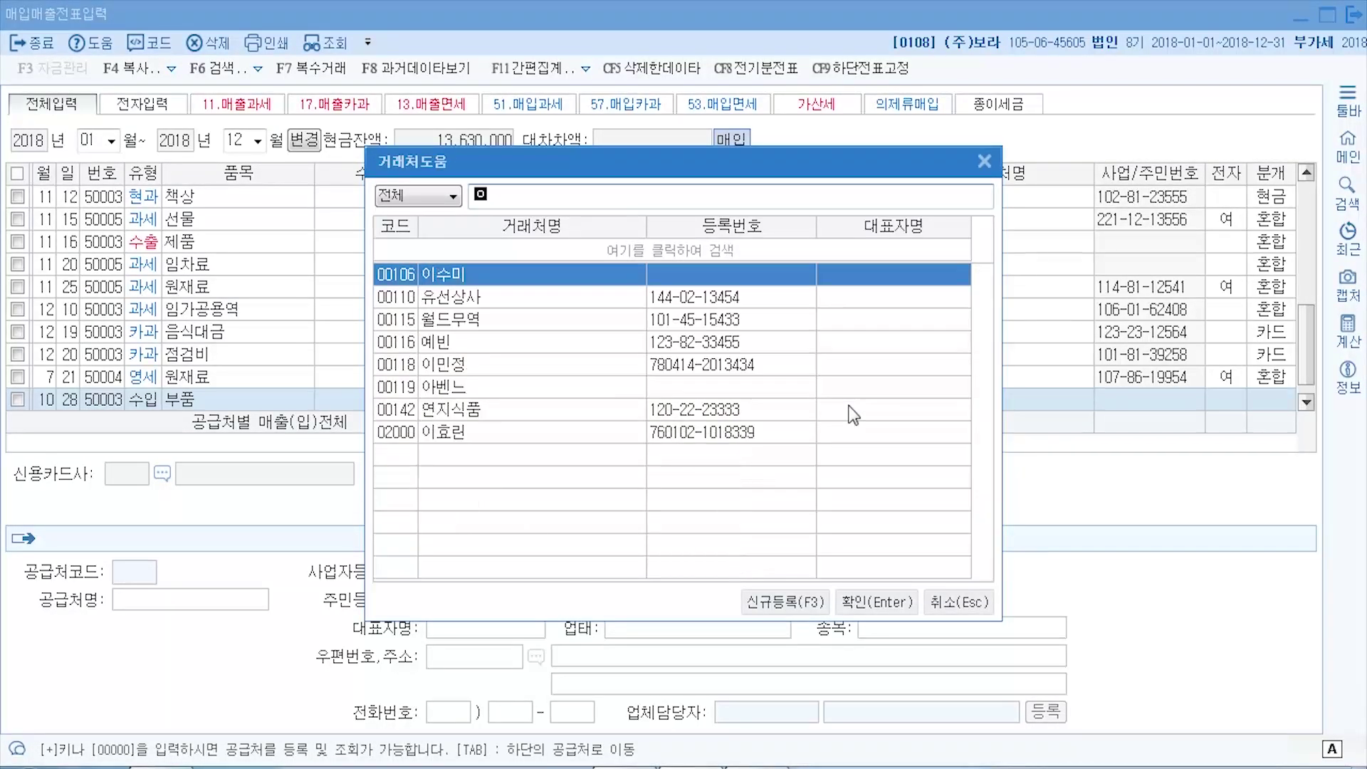
text(세별)
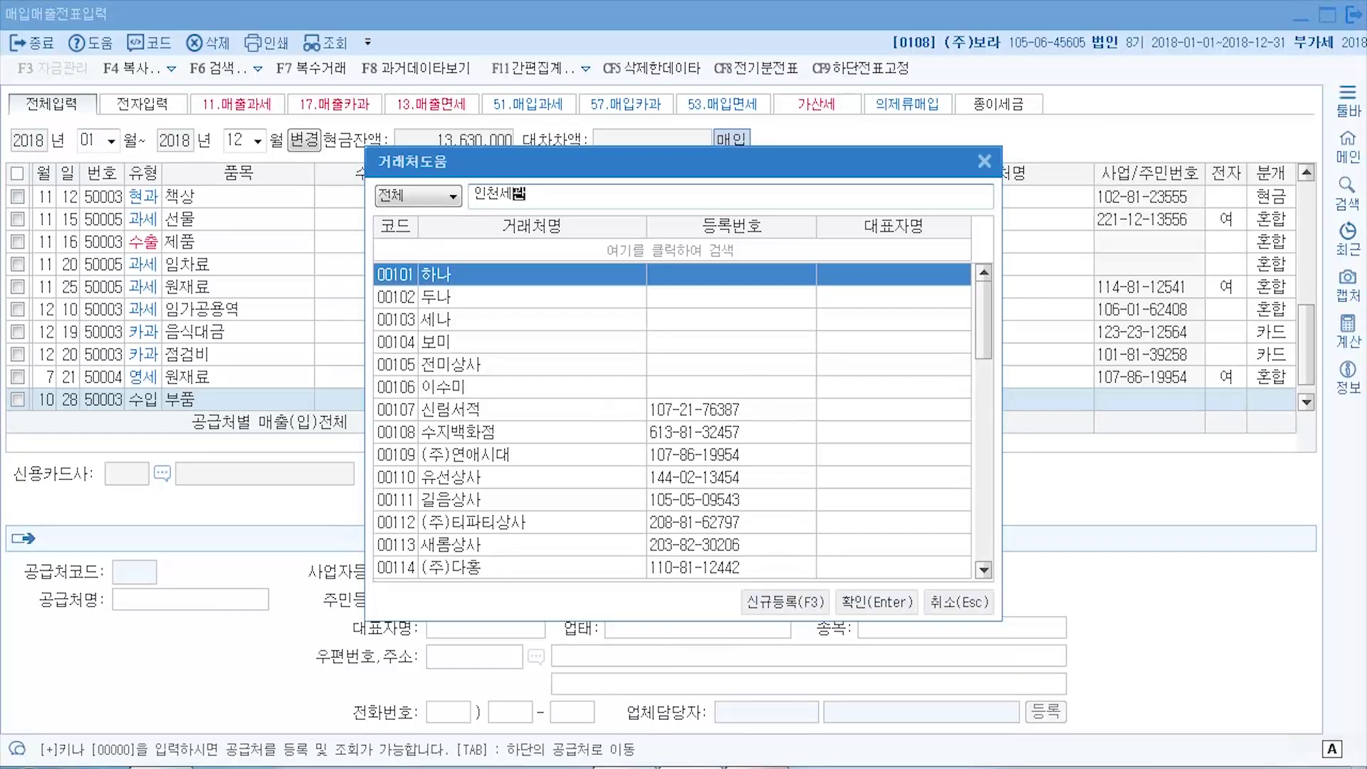
key(alt+Tab)
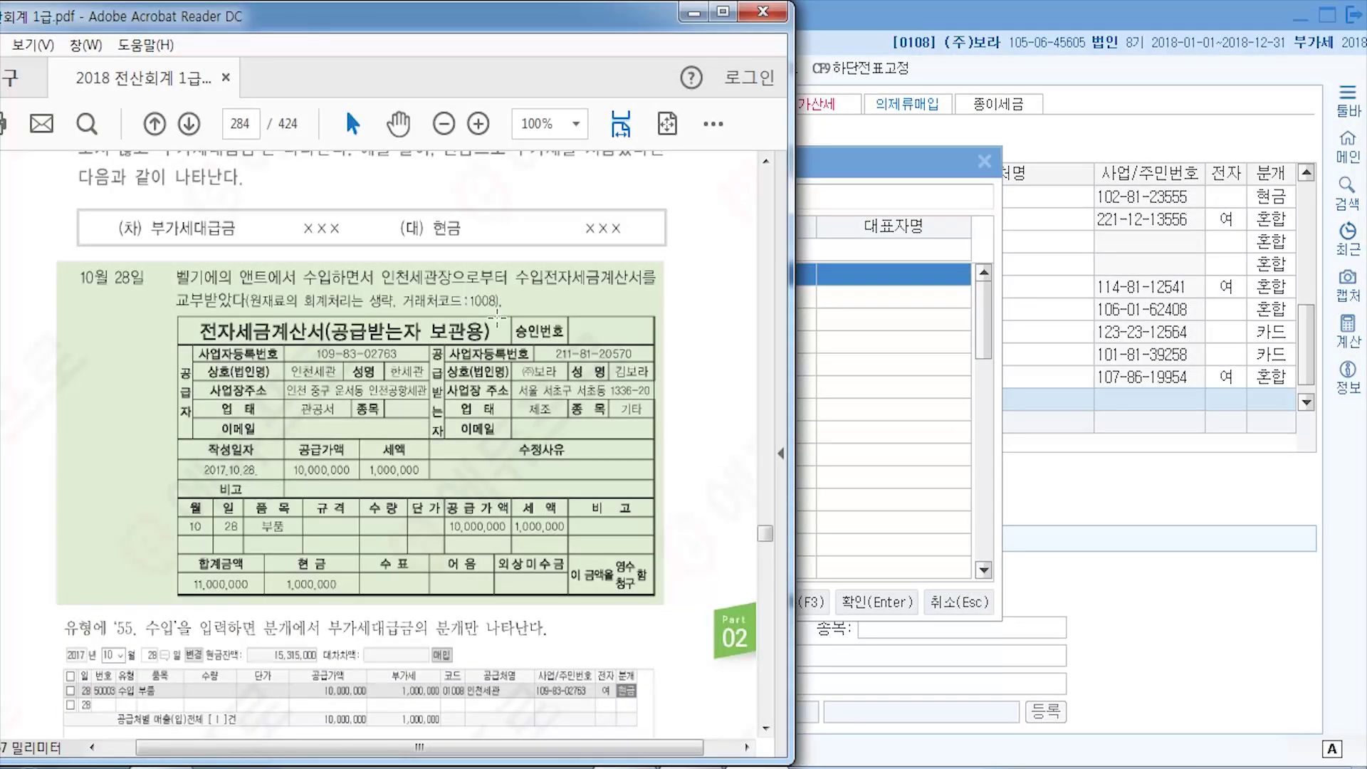
click(984, 163)
click(886, 404)
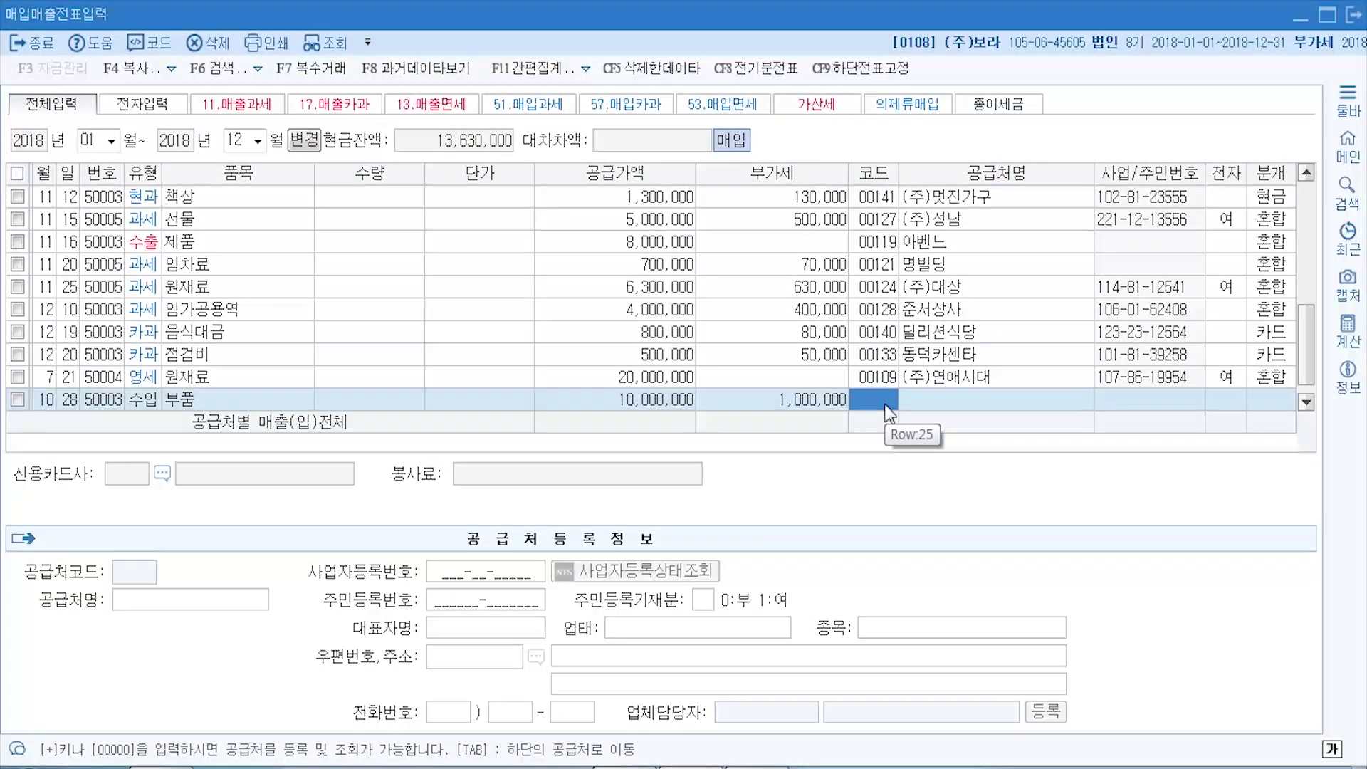
- Register 인천세관 as new supplier code 01008 on the 10월 28일 row
text(000)
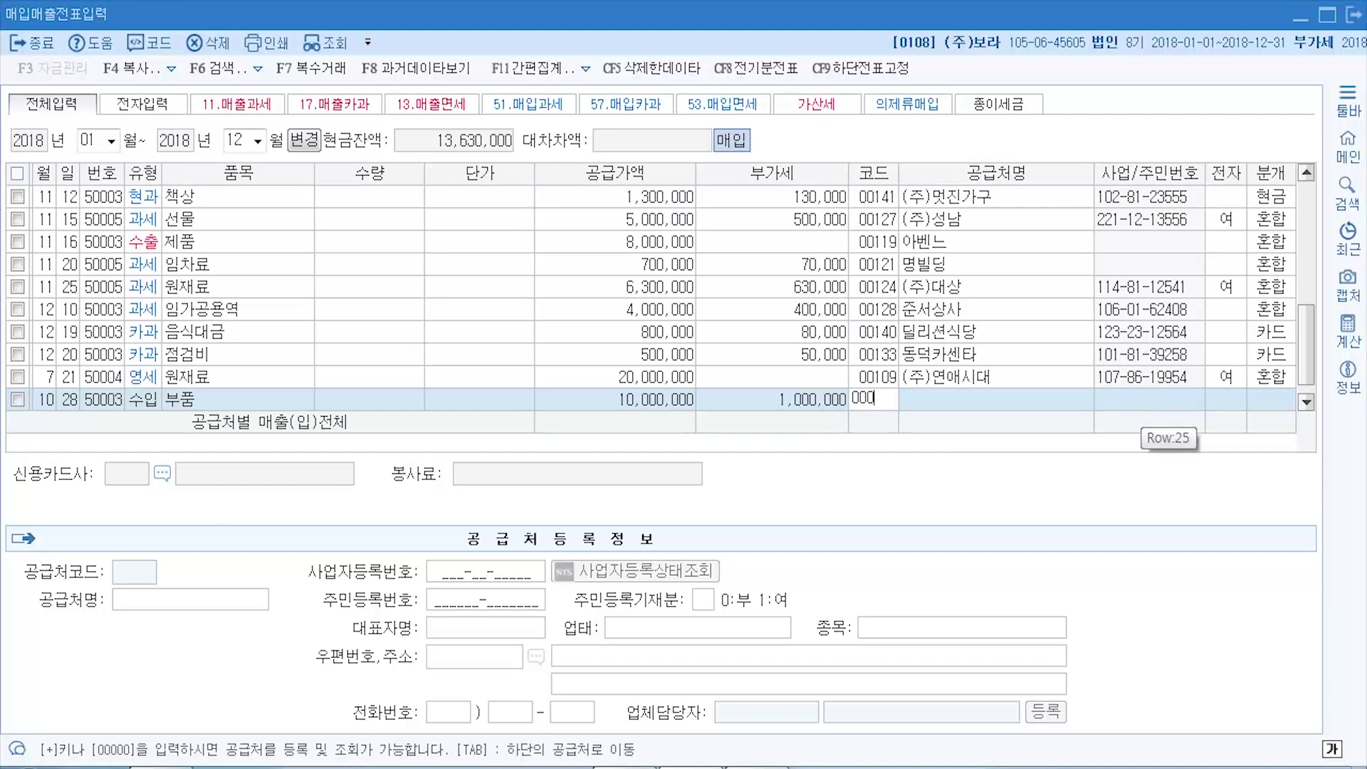
text(00)
key(Return)
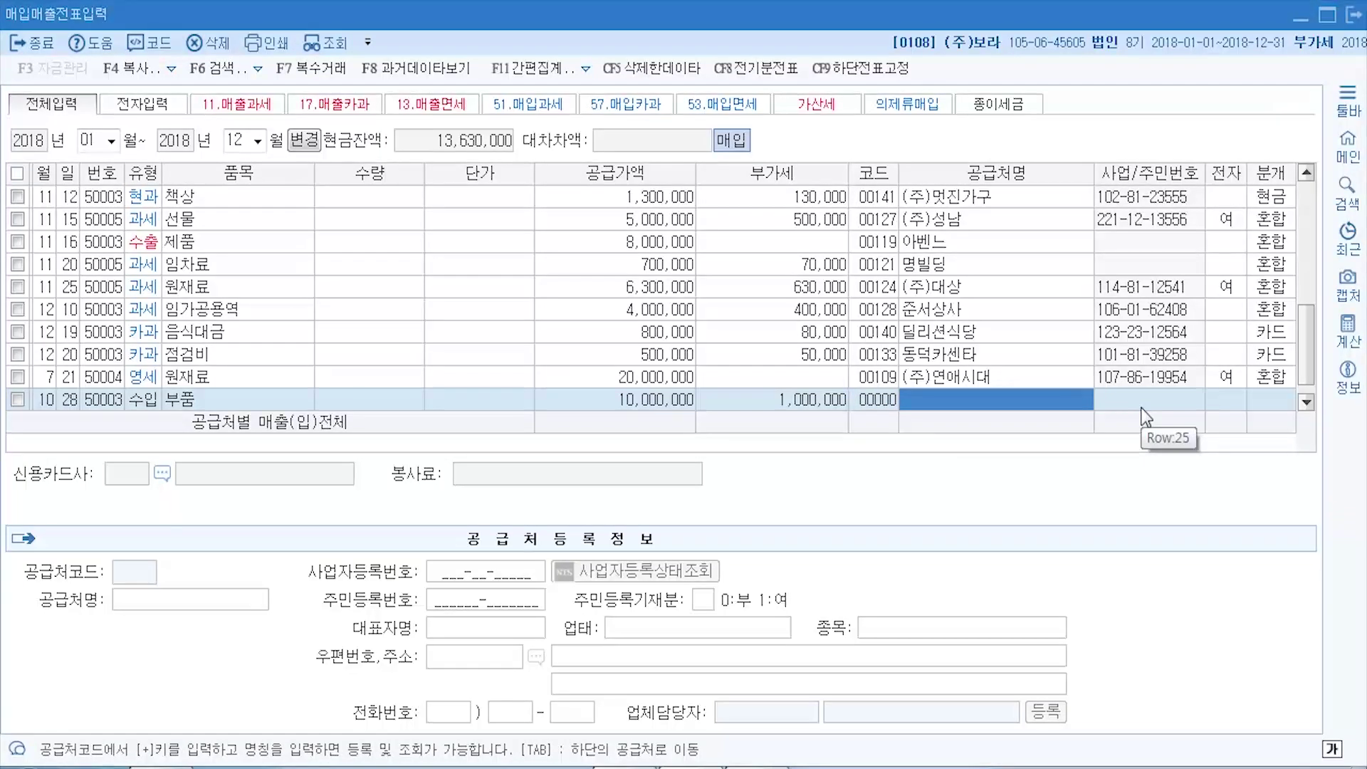
text(인천세과)
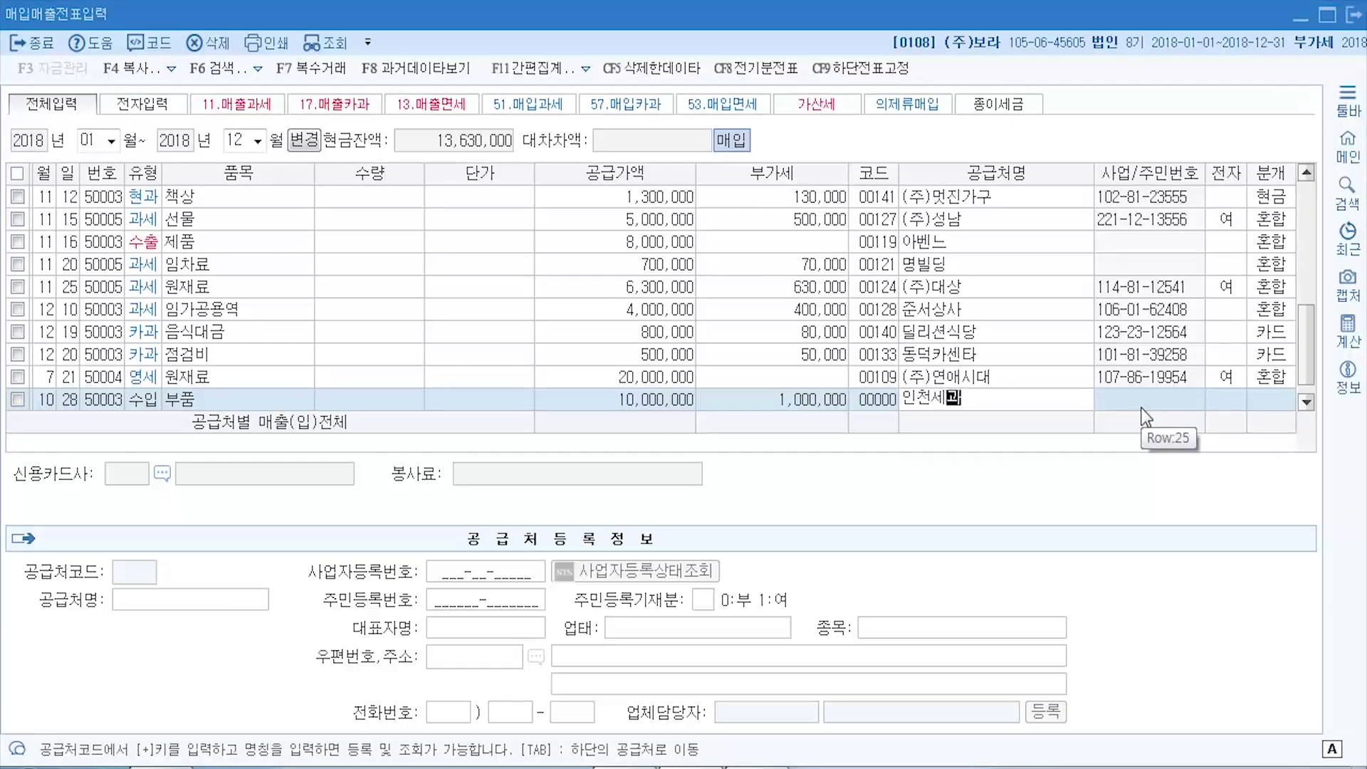
key(Return)
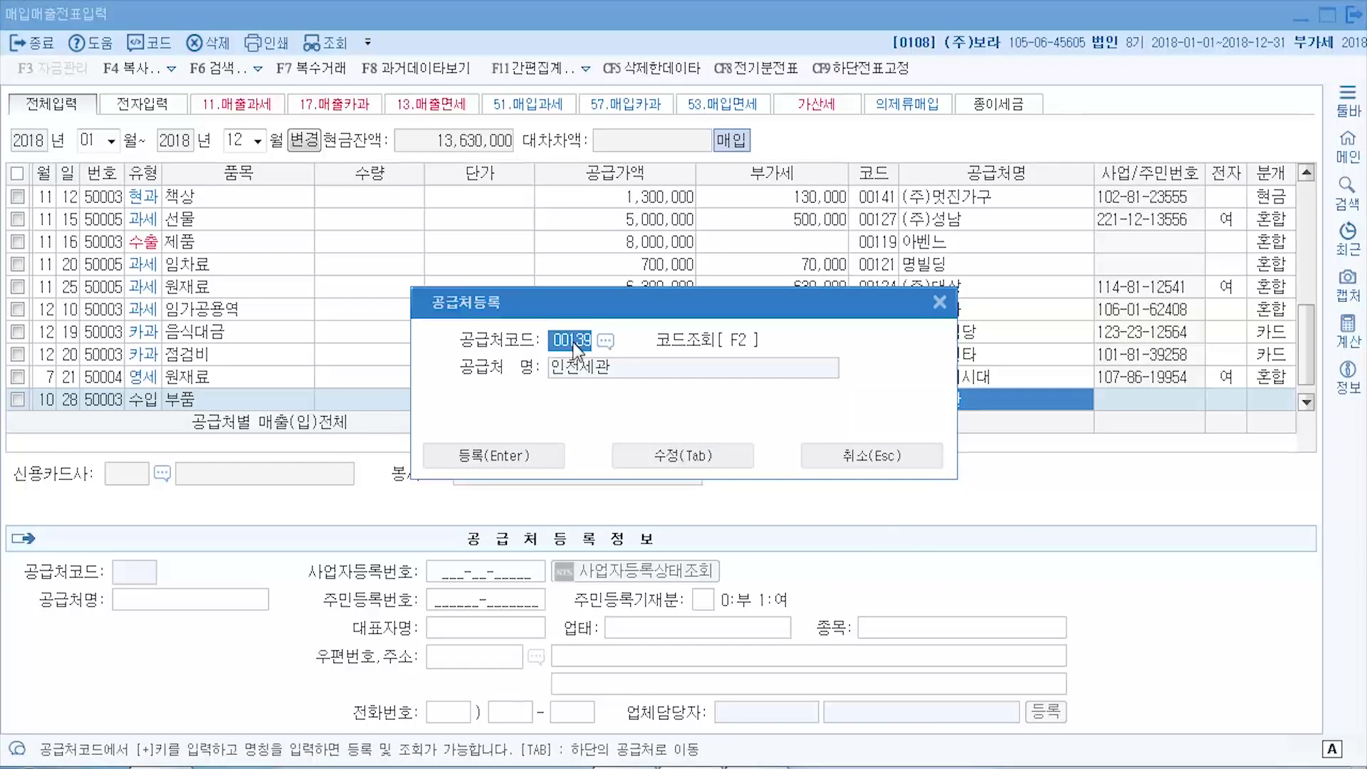
text(01008)
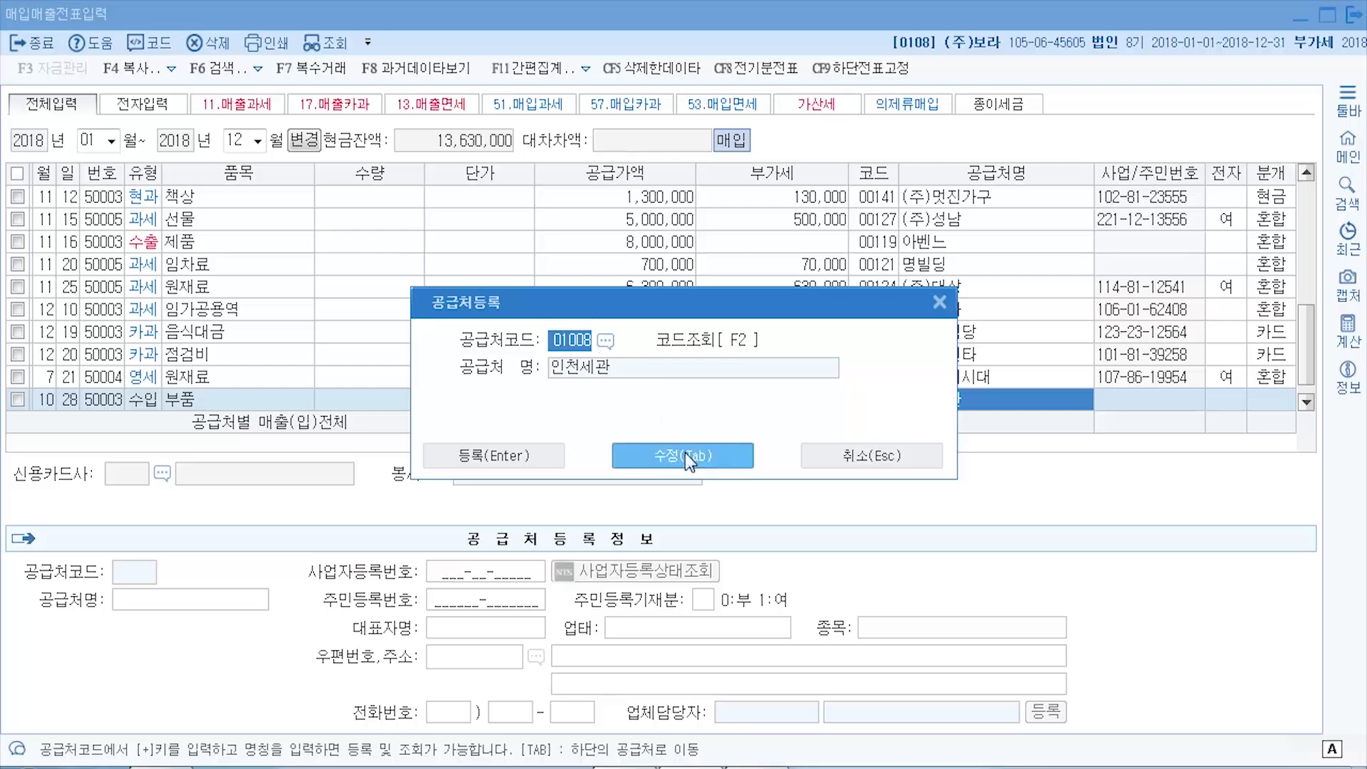
click(704, 462)
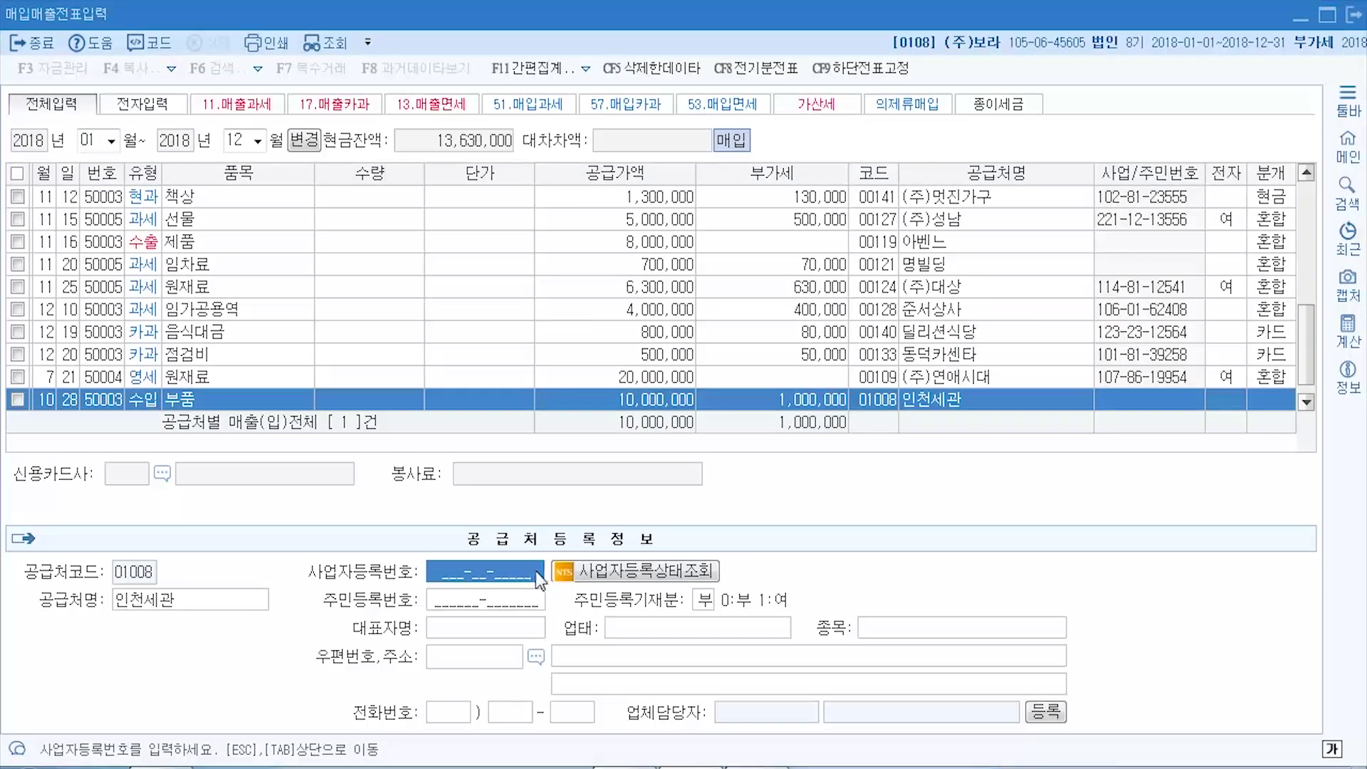
- Fill in 인천세관's business registration number, representative's name and business type 관공서
click(464, 572)
click(757, 768)
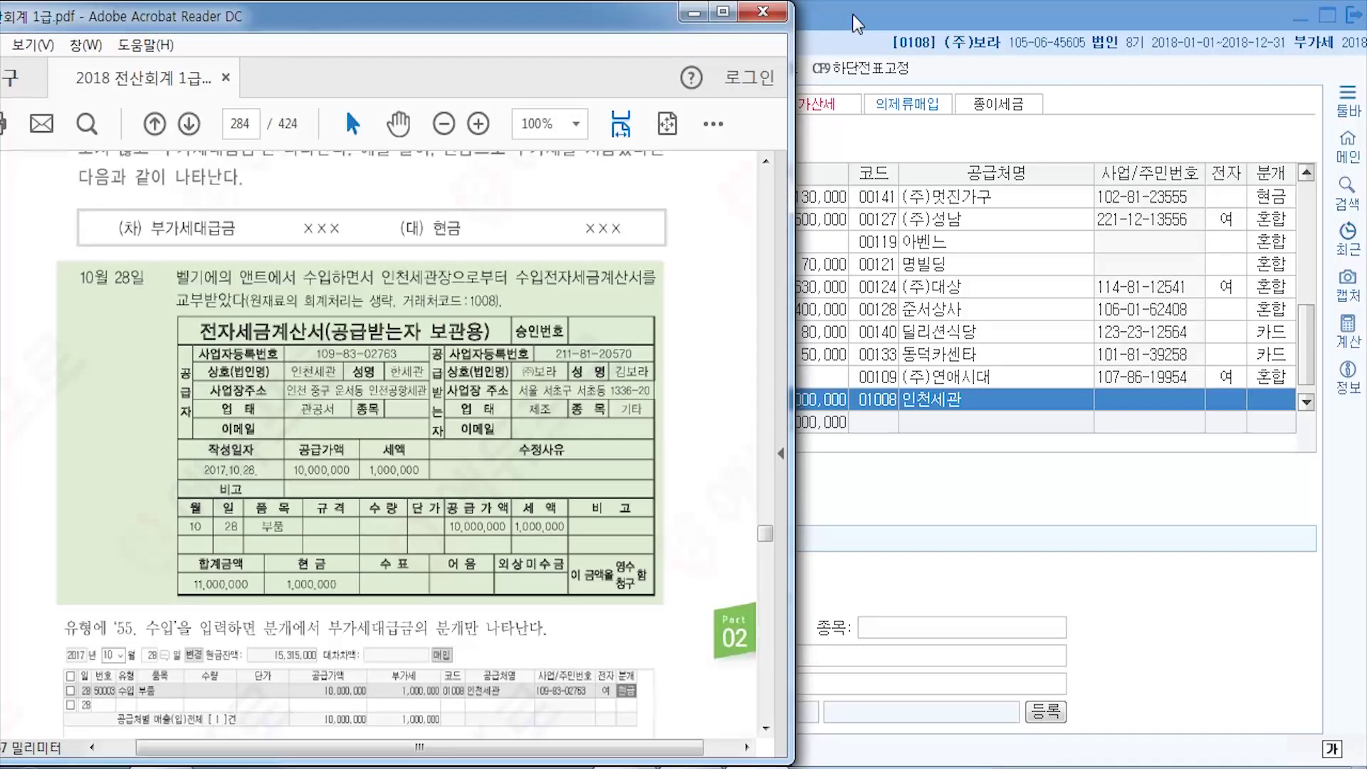
click(881, 595)
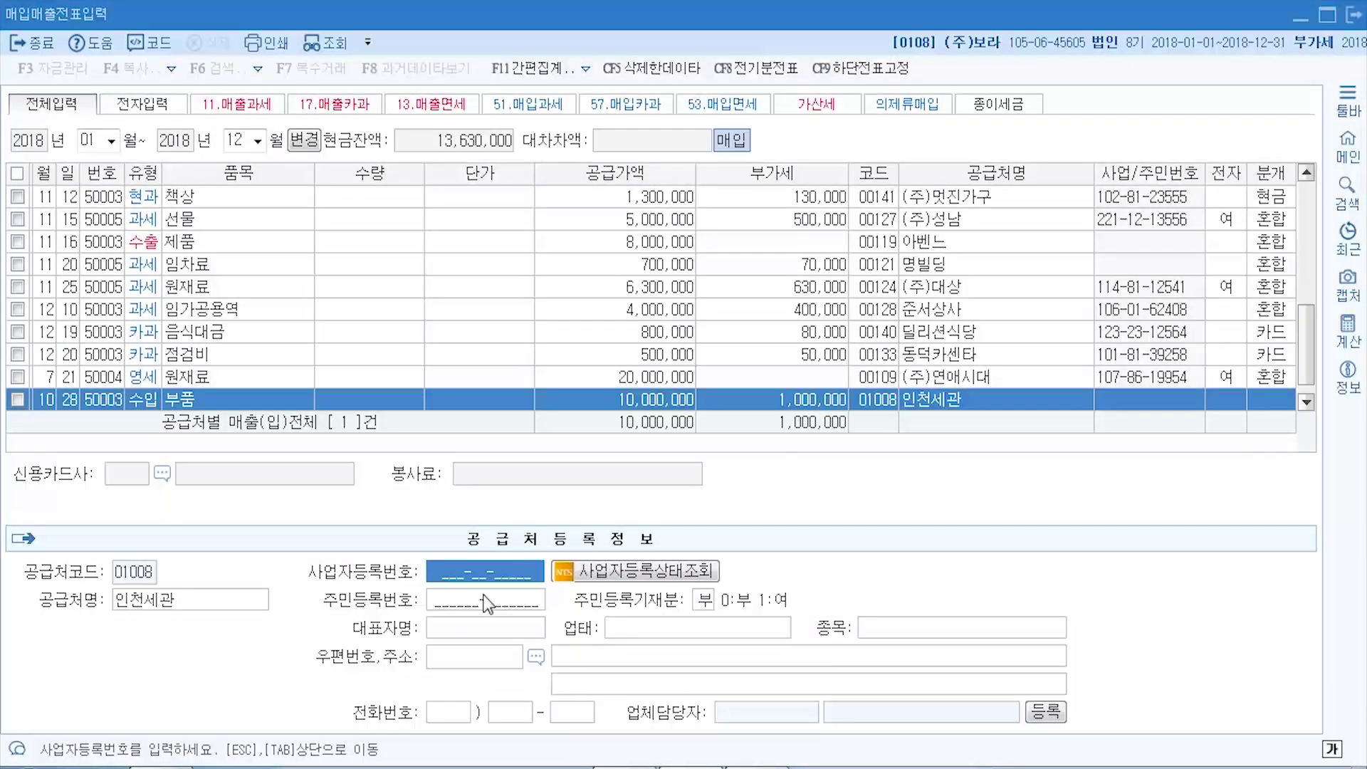
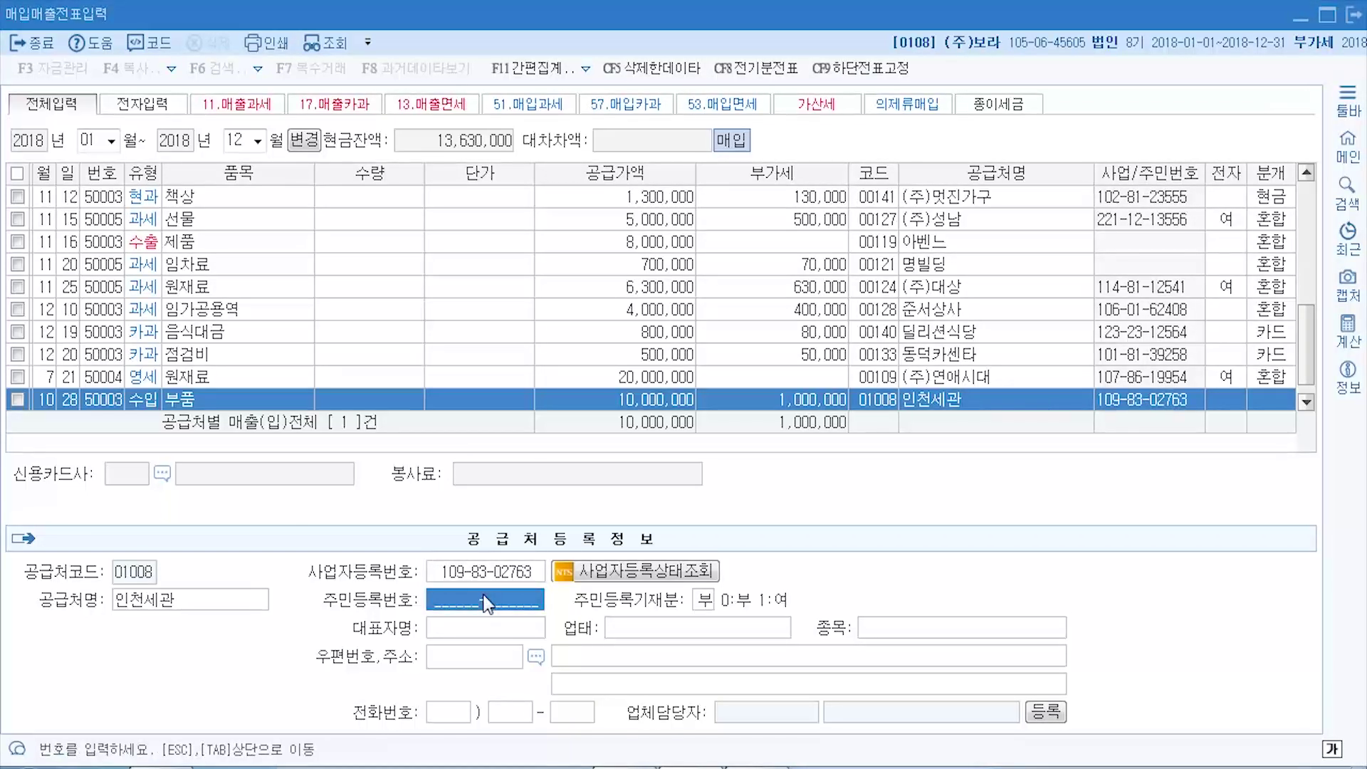
click(495, 630)
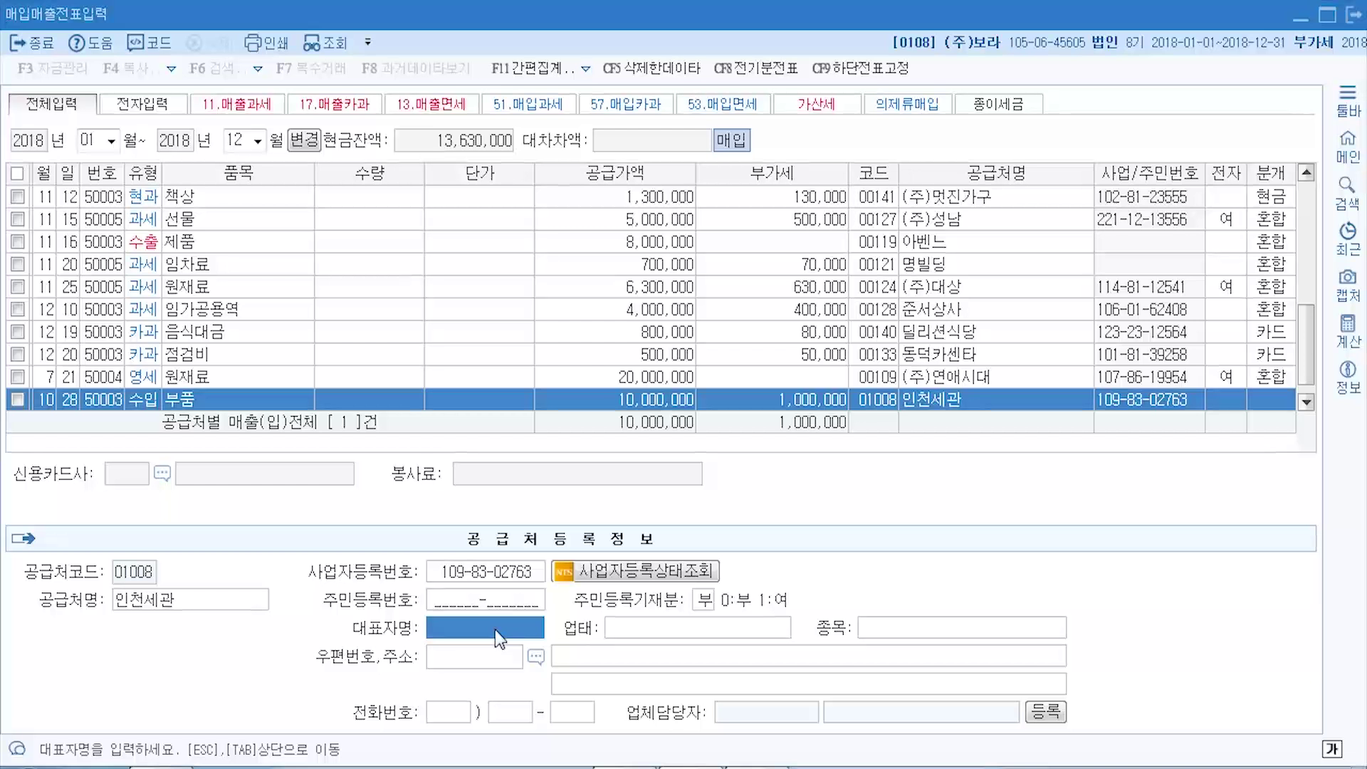
text(한세관)
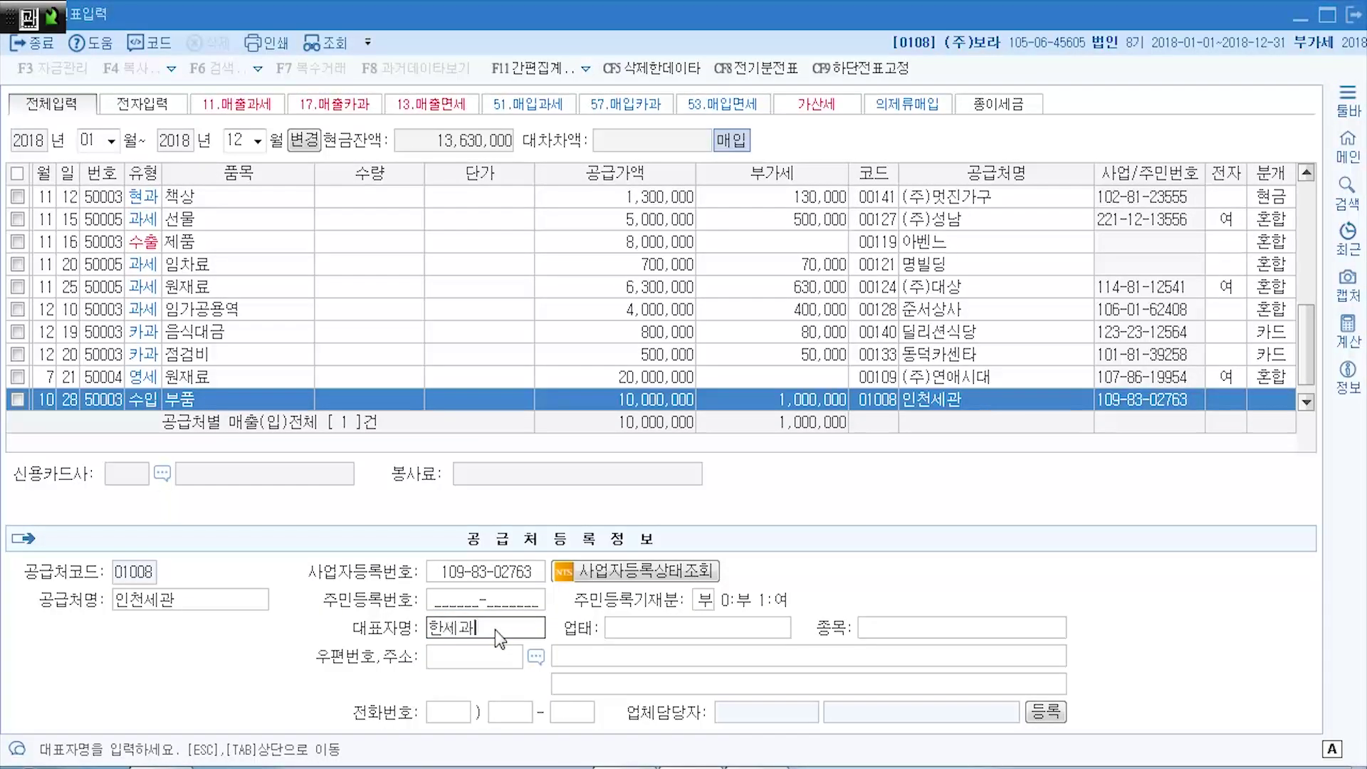
key(Return)
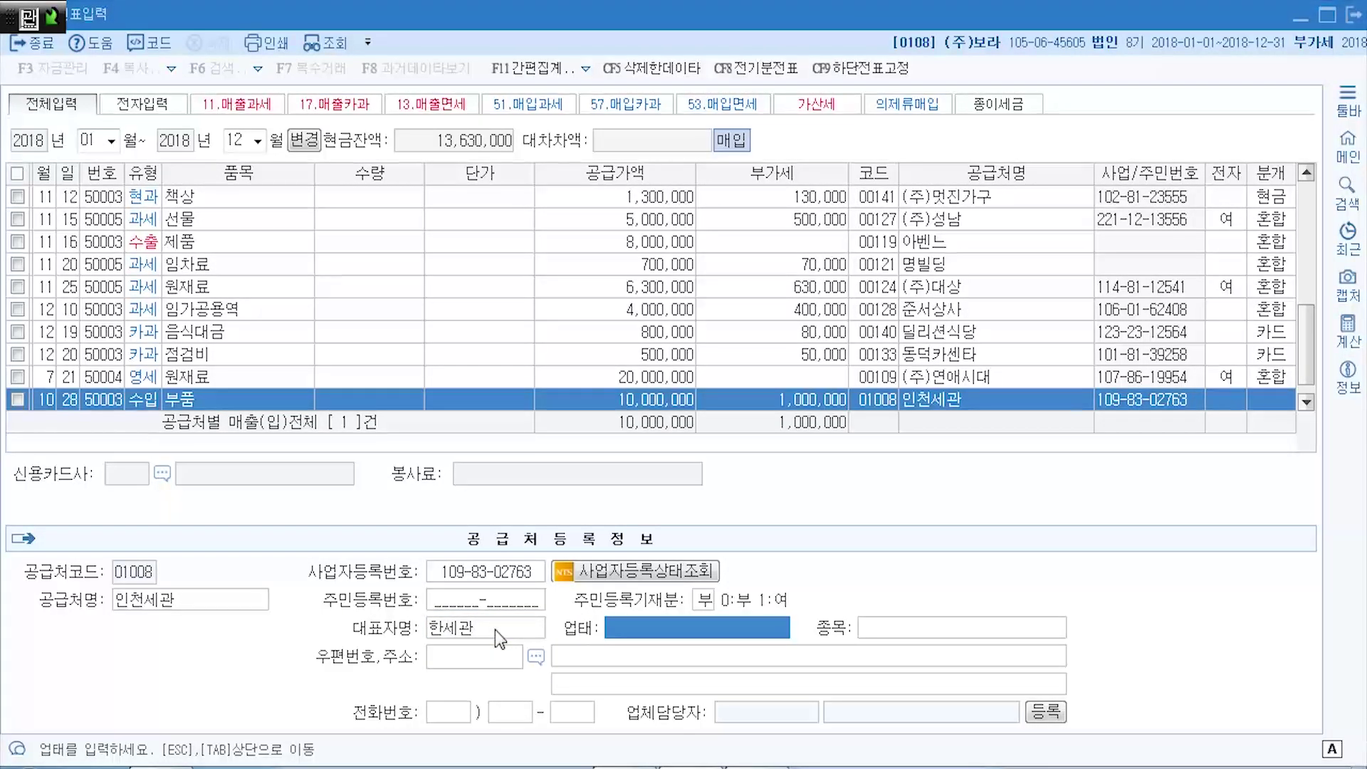
text(관고)
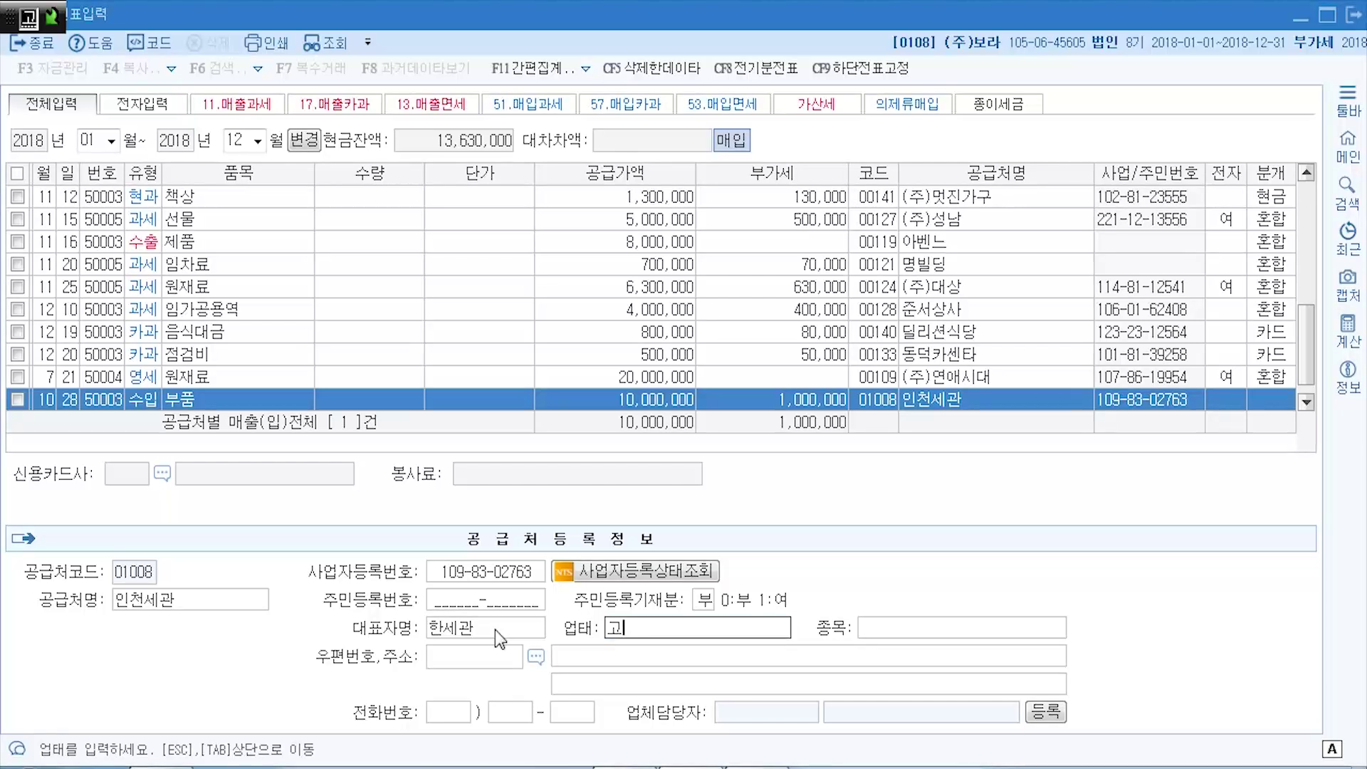
text(ㅇ서)
key(Return)
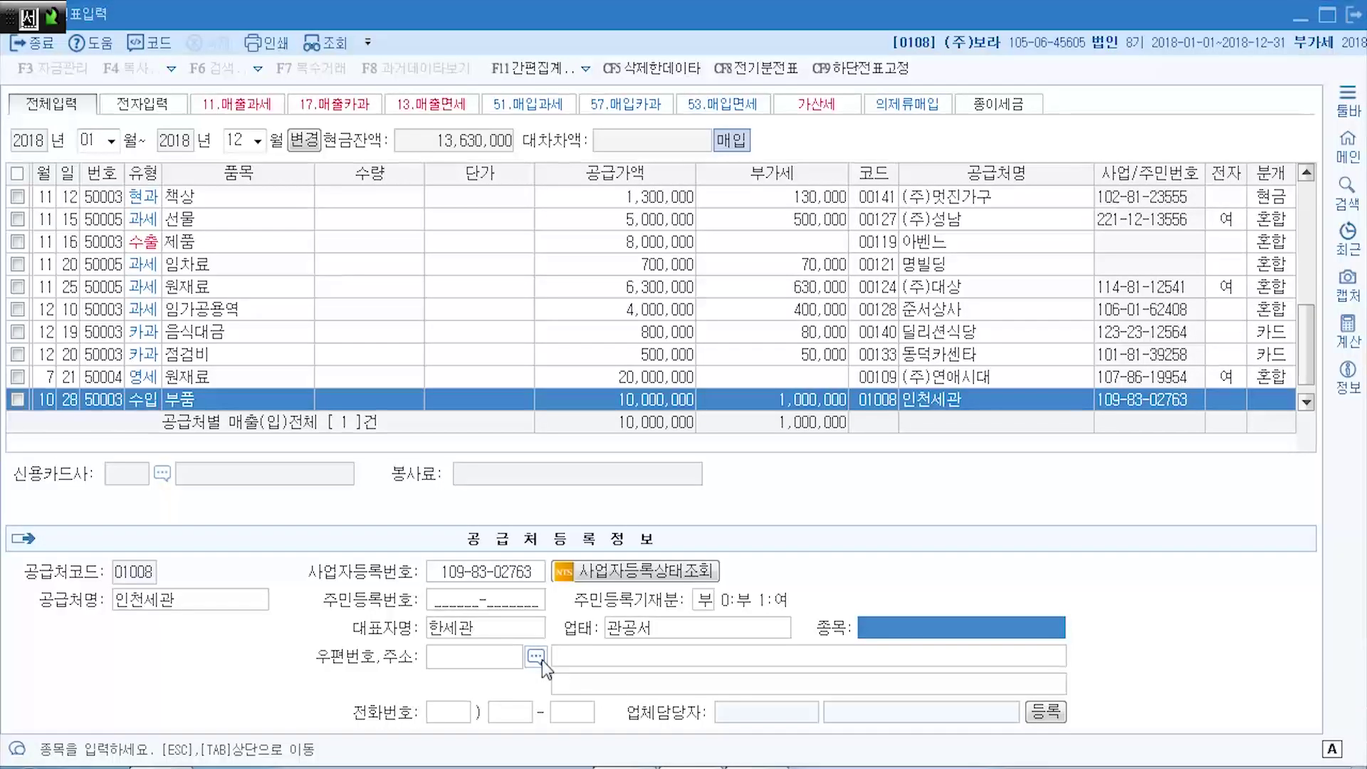
click(571, 657)
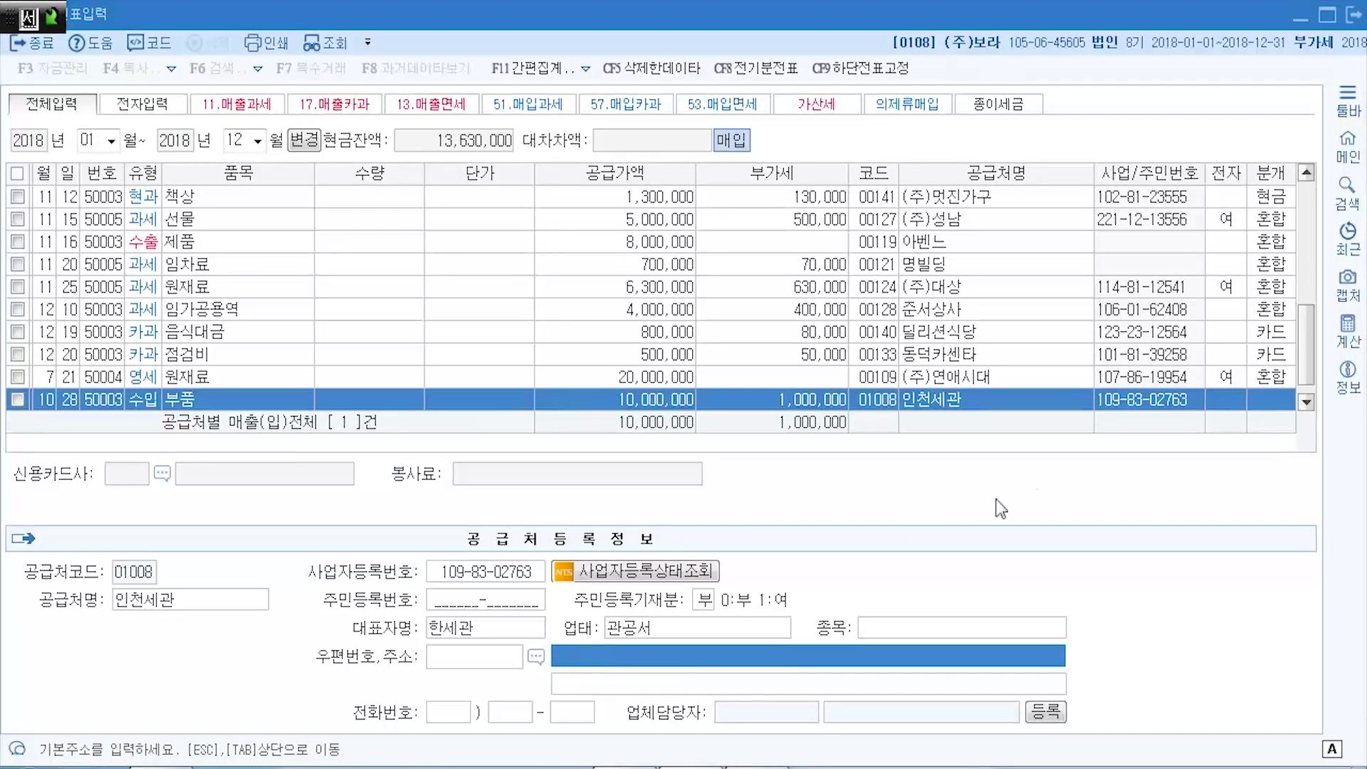
click(1224, 401)
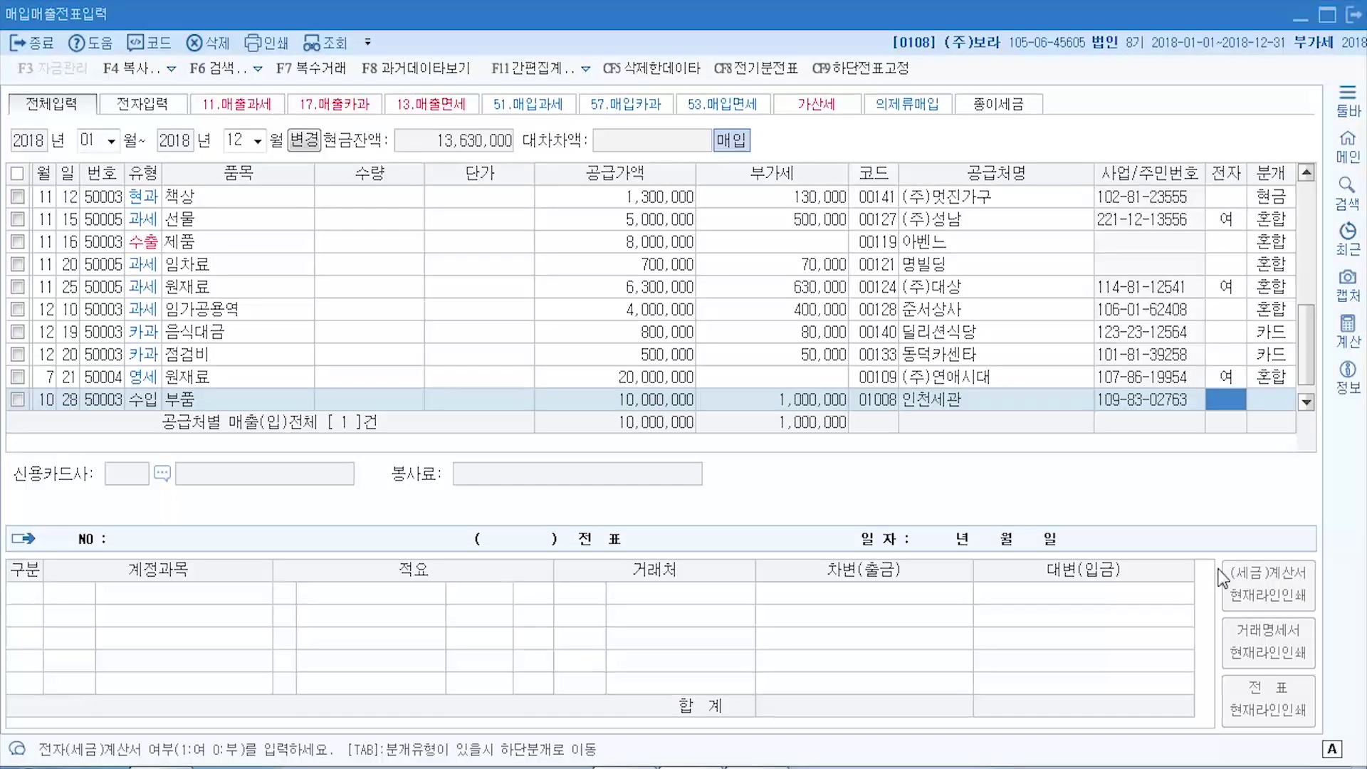
- Mark the 10월 28일 인천세관 row as electronic invoice 여, then show the textbook invoice example
key(alt+Tab)
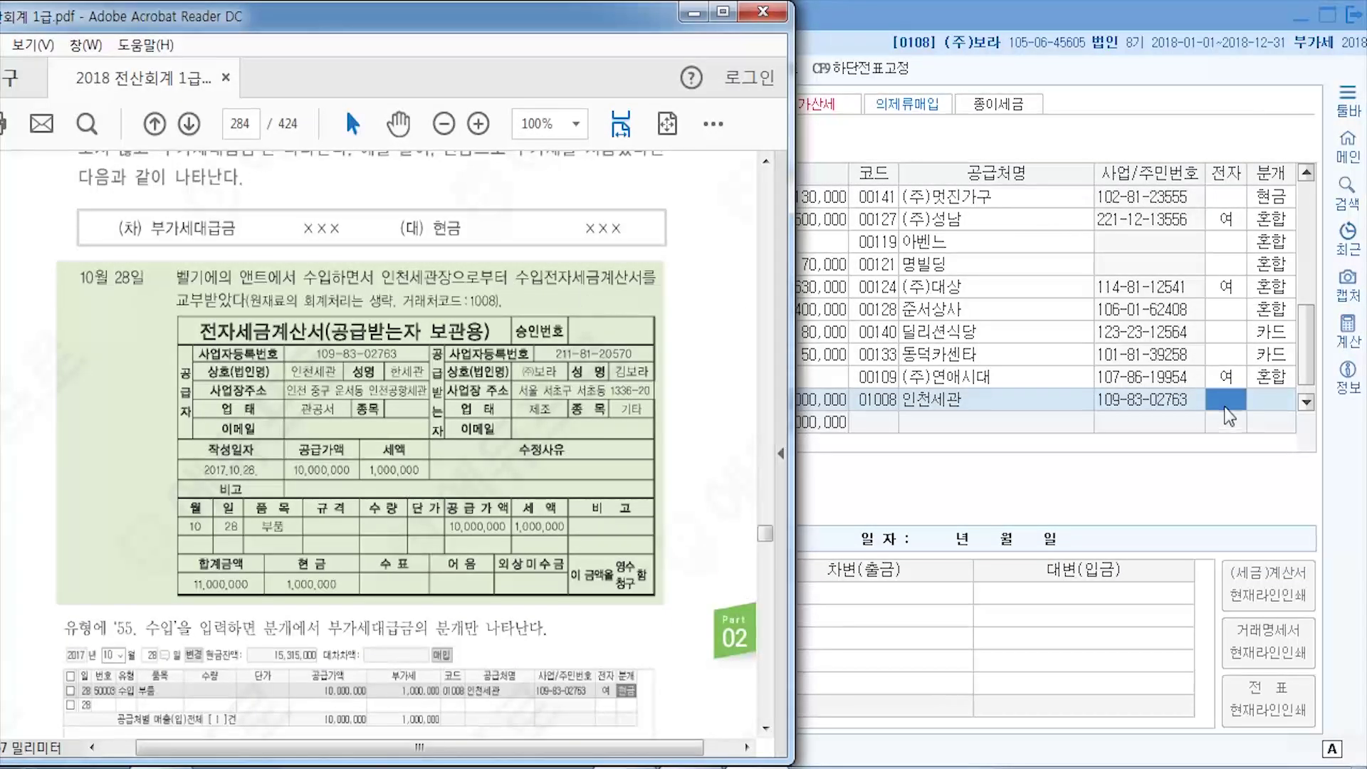
click(929, 400)
key(1)
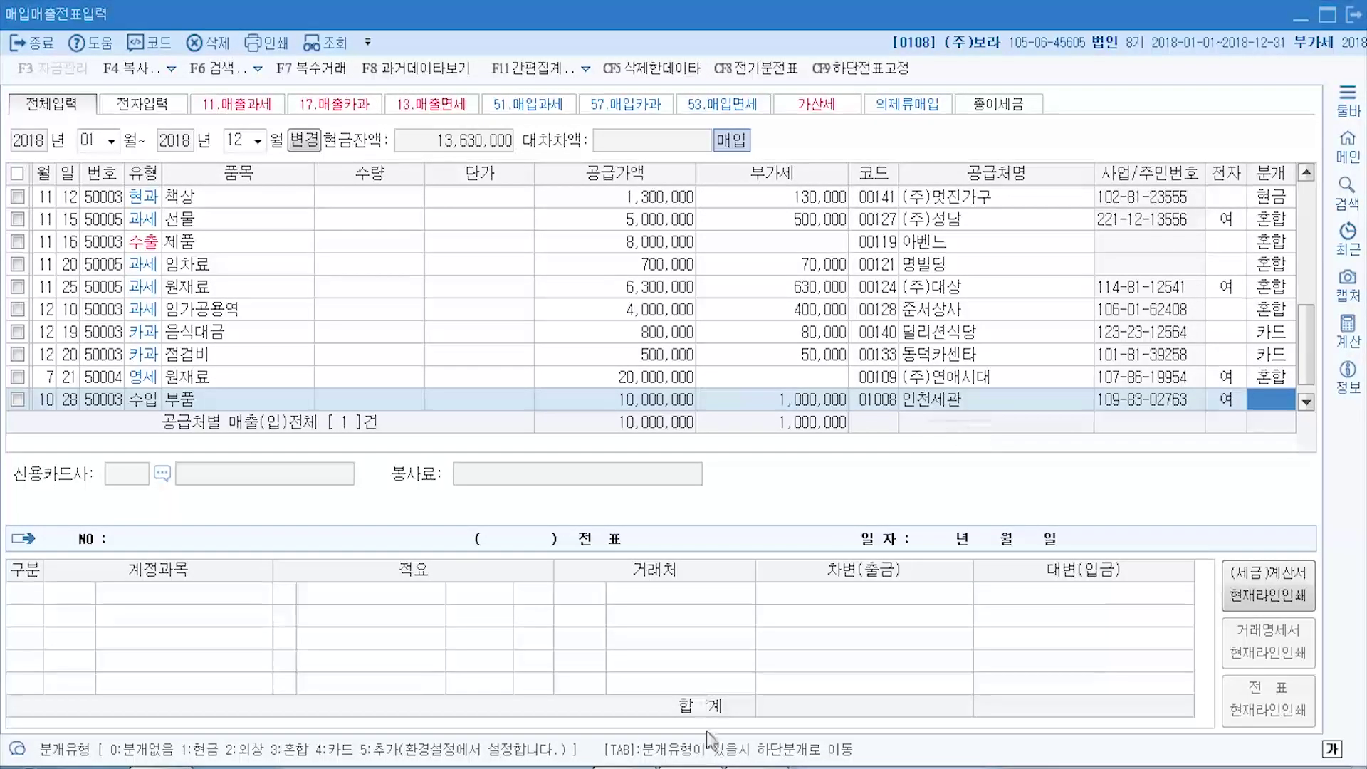
click(772, 767)
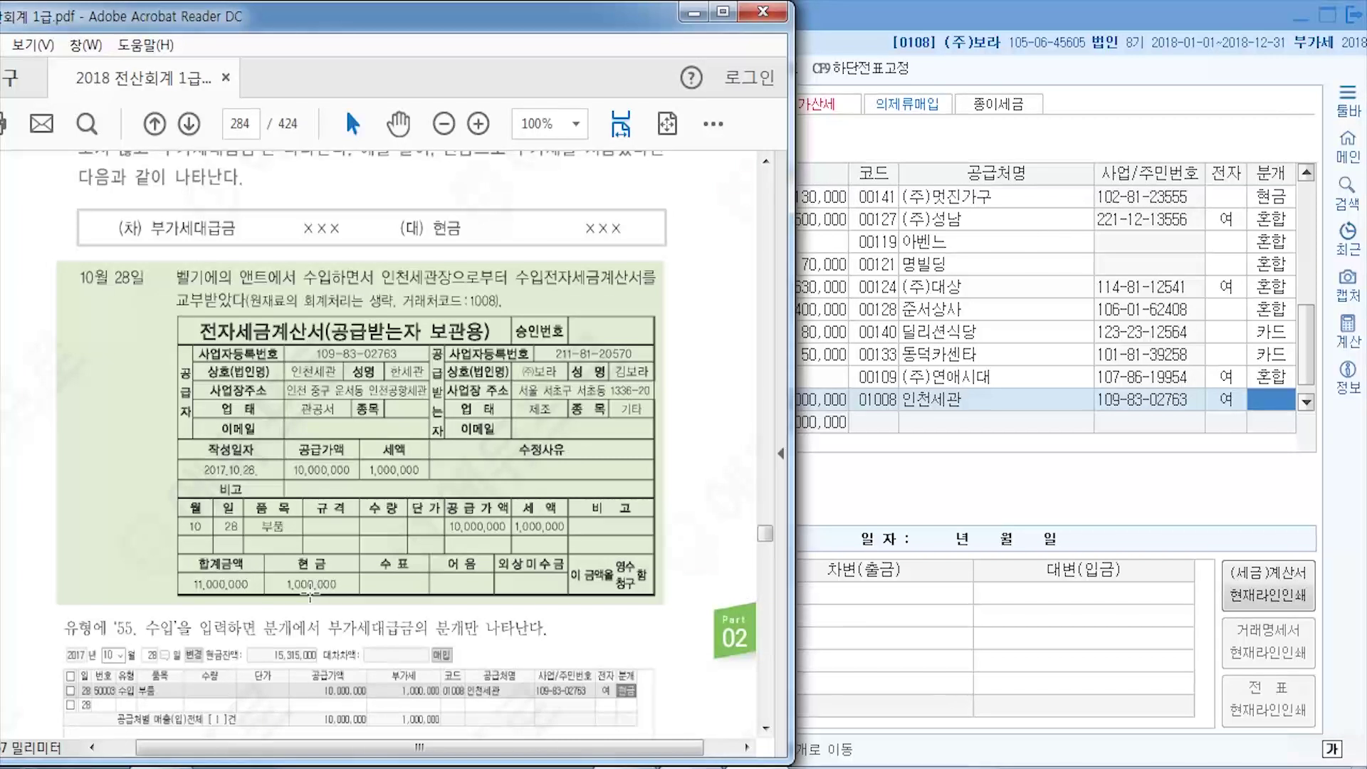
- Journalize the 10/28 부품 import as cash (1), debiting 0135 부가세대급금 1,000,000, then go to the new blank row
click(1271, 399)
text(1)
key(Return)
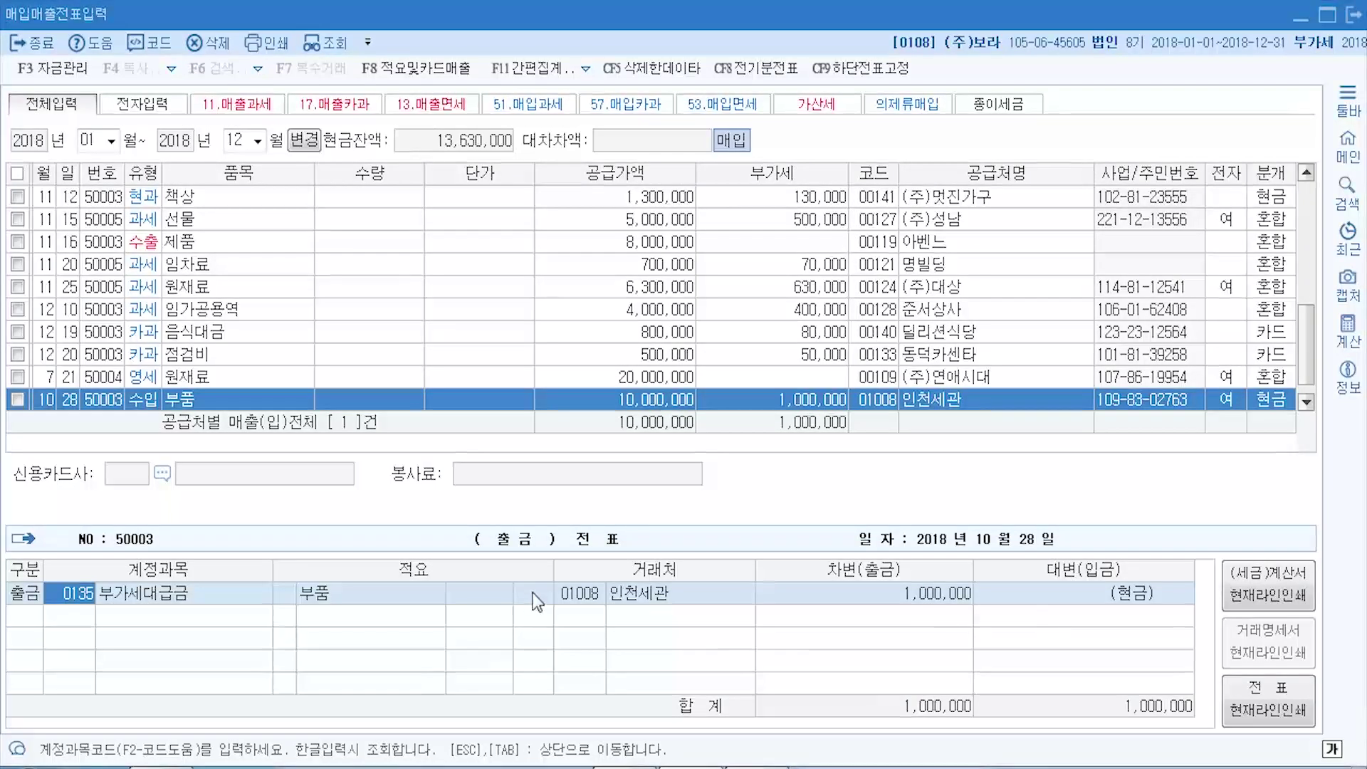
key(Return)
key(Return)
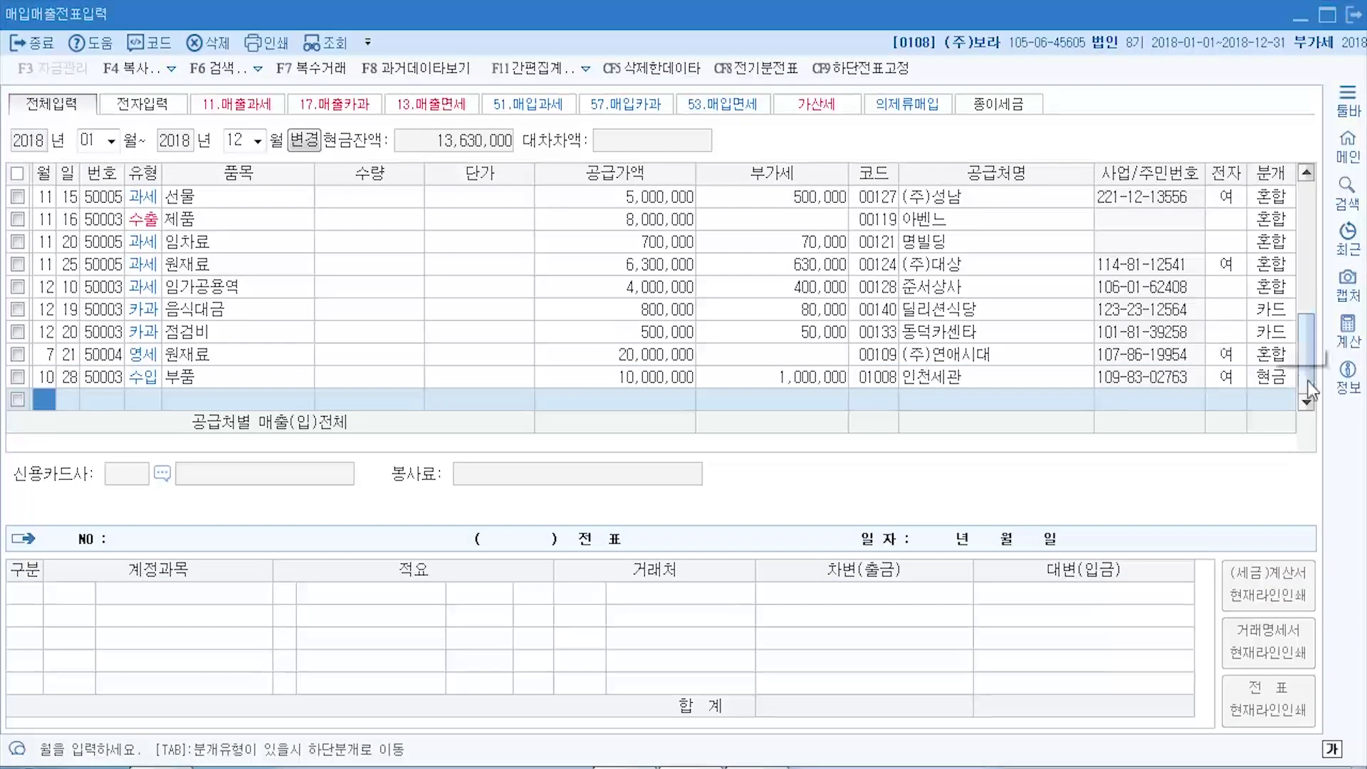
click(1282, 378)
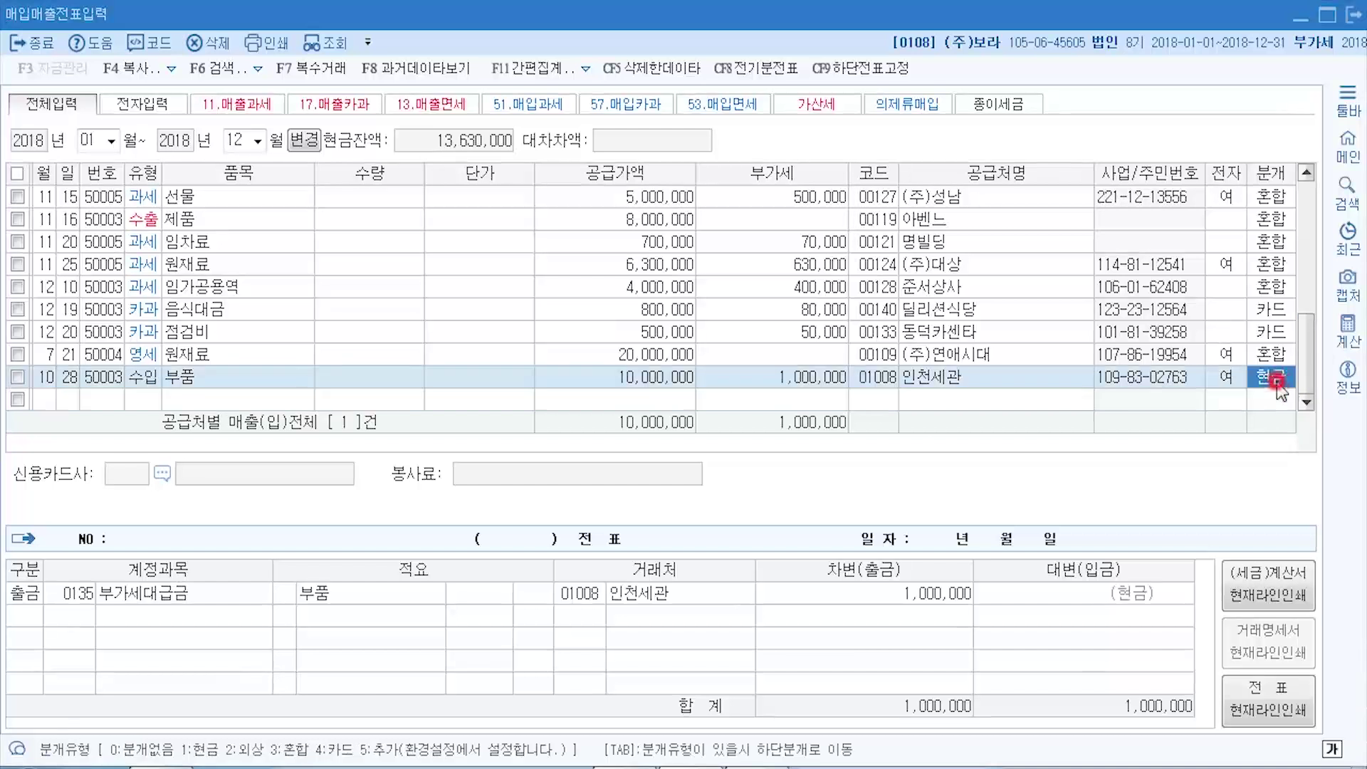
click(40, 399)
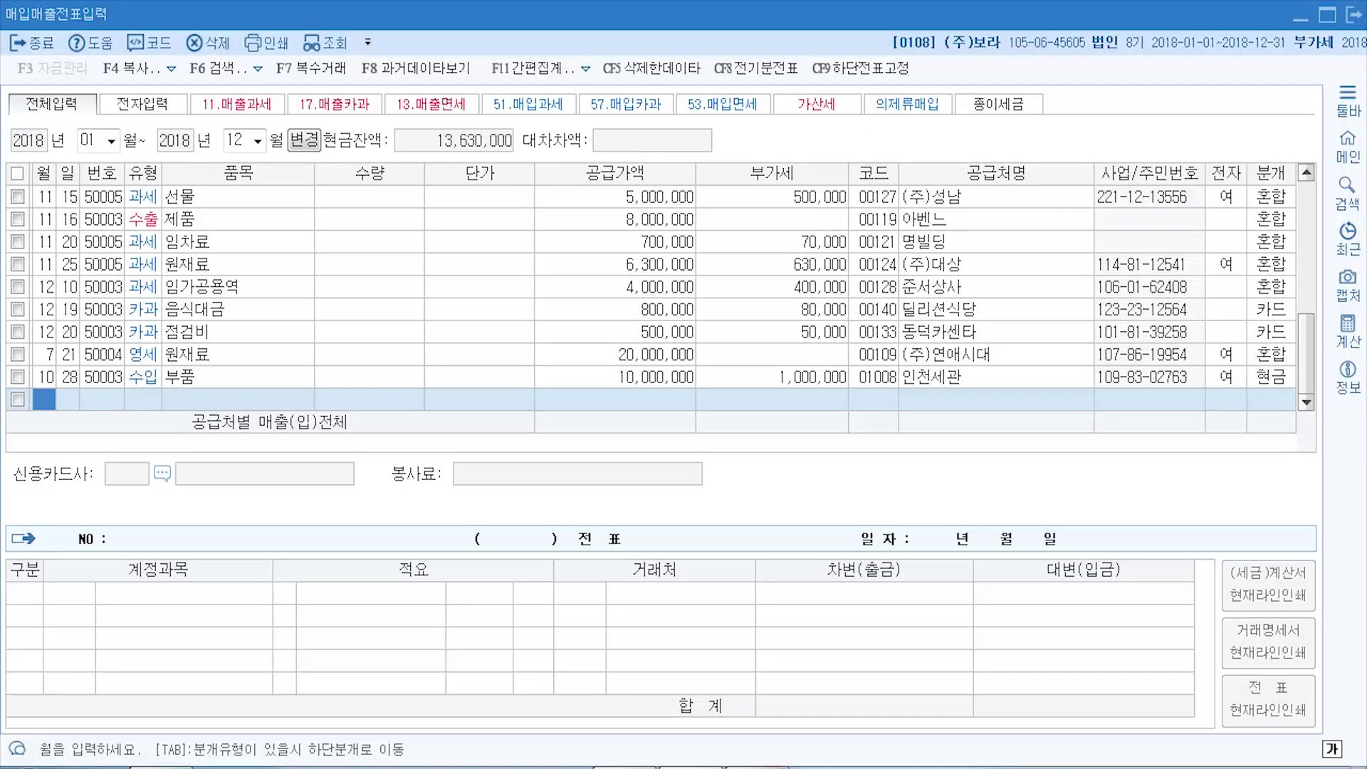
- Scroll the textbook up to page 275's 10. [53] 면세 example, then return to KcLep
key(alt+Tab)
scroll(137, 296, up, 5)
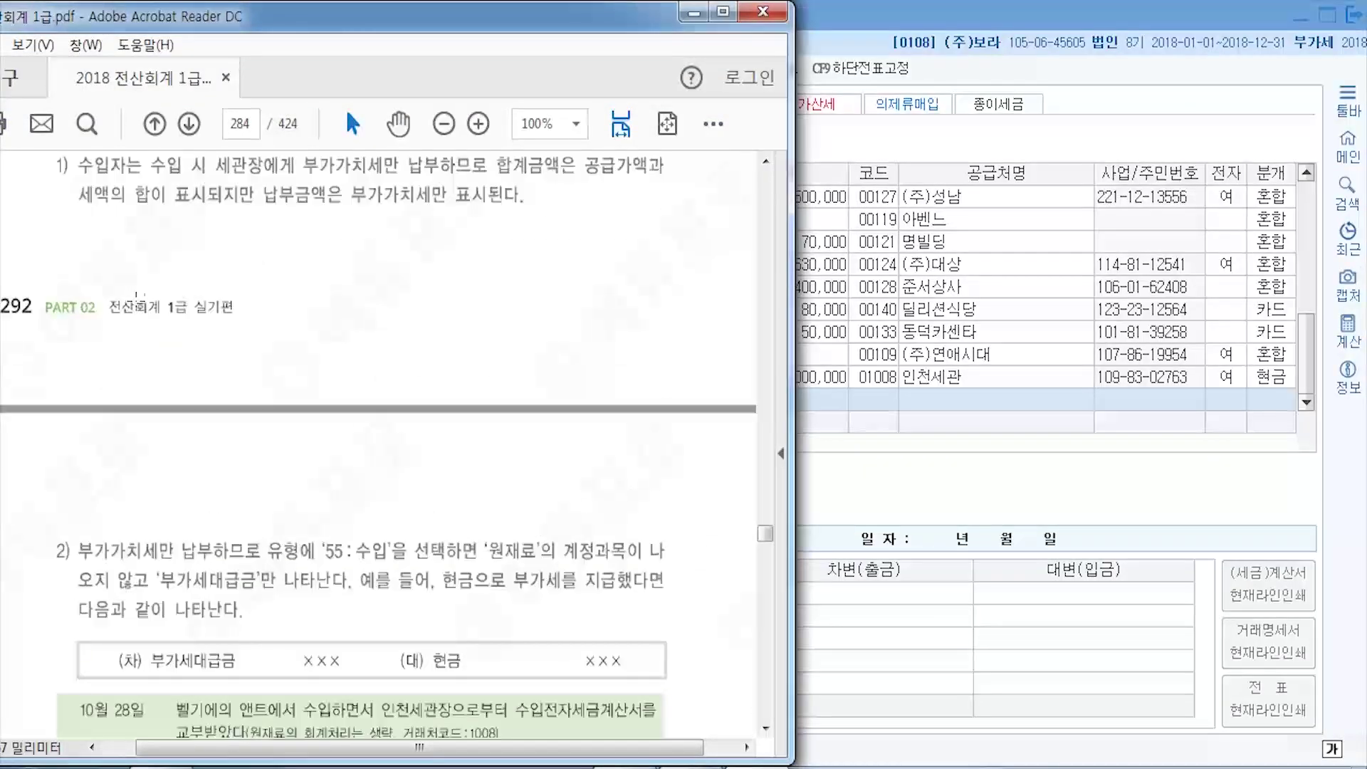
scroll(135, 294, up, 3)
drag(765, 534, 761, 529)
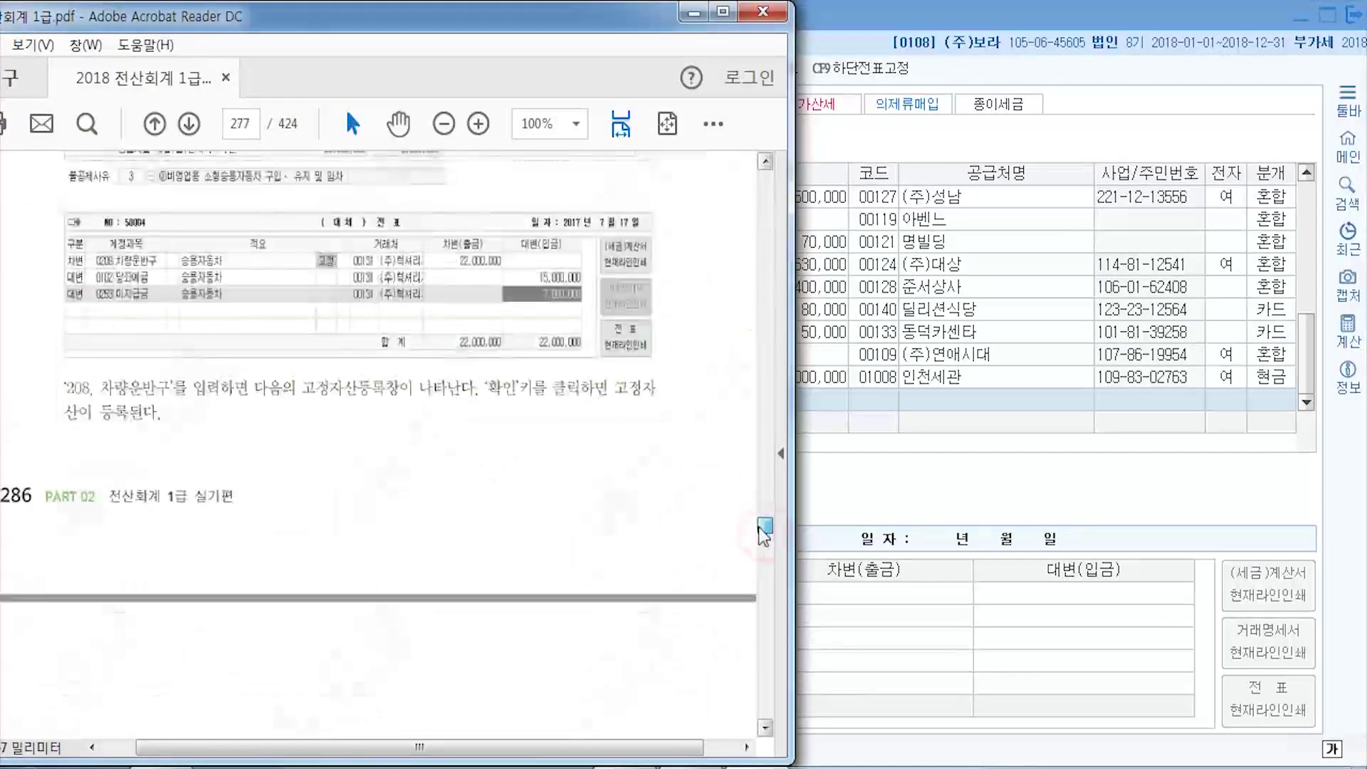
scroll(416, 437, up, 12)
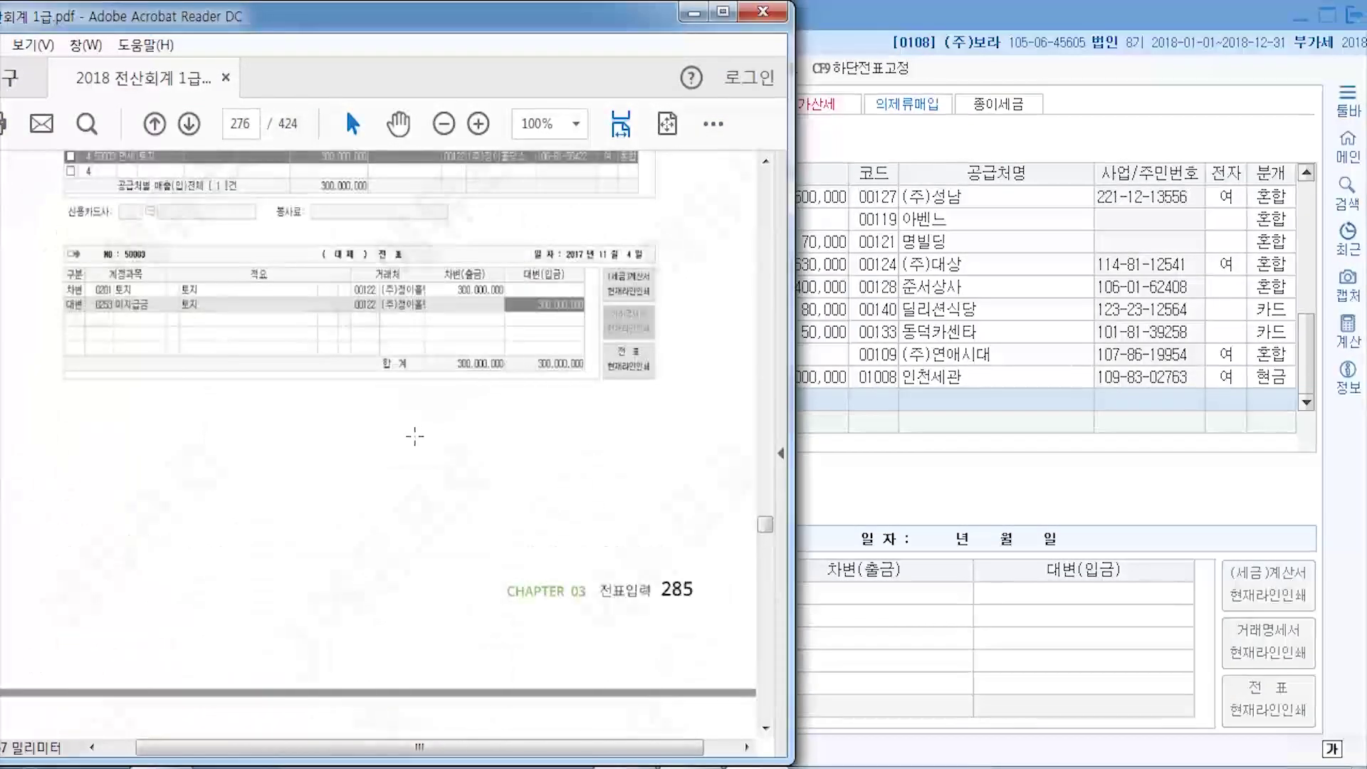
scroll(416, 436, up, 10)
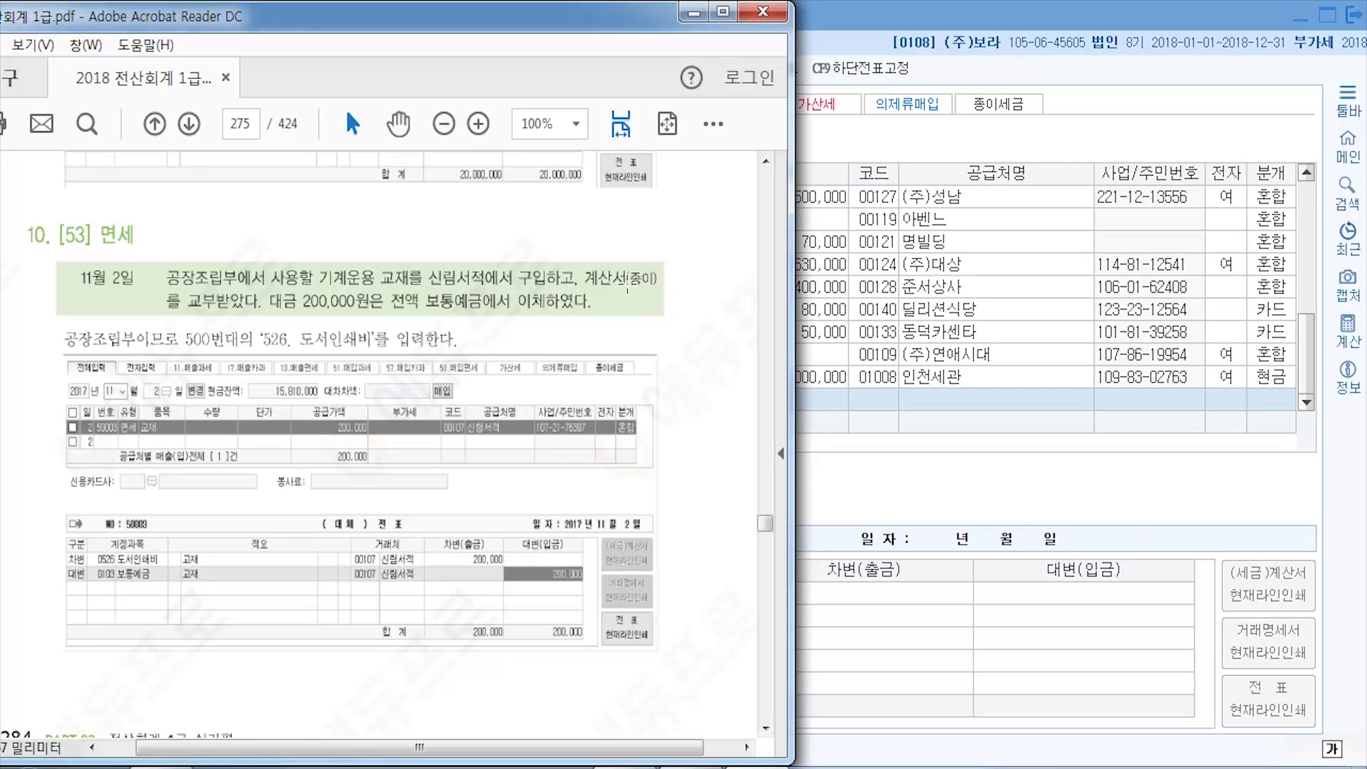
click(835, 14)
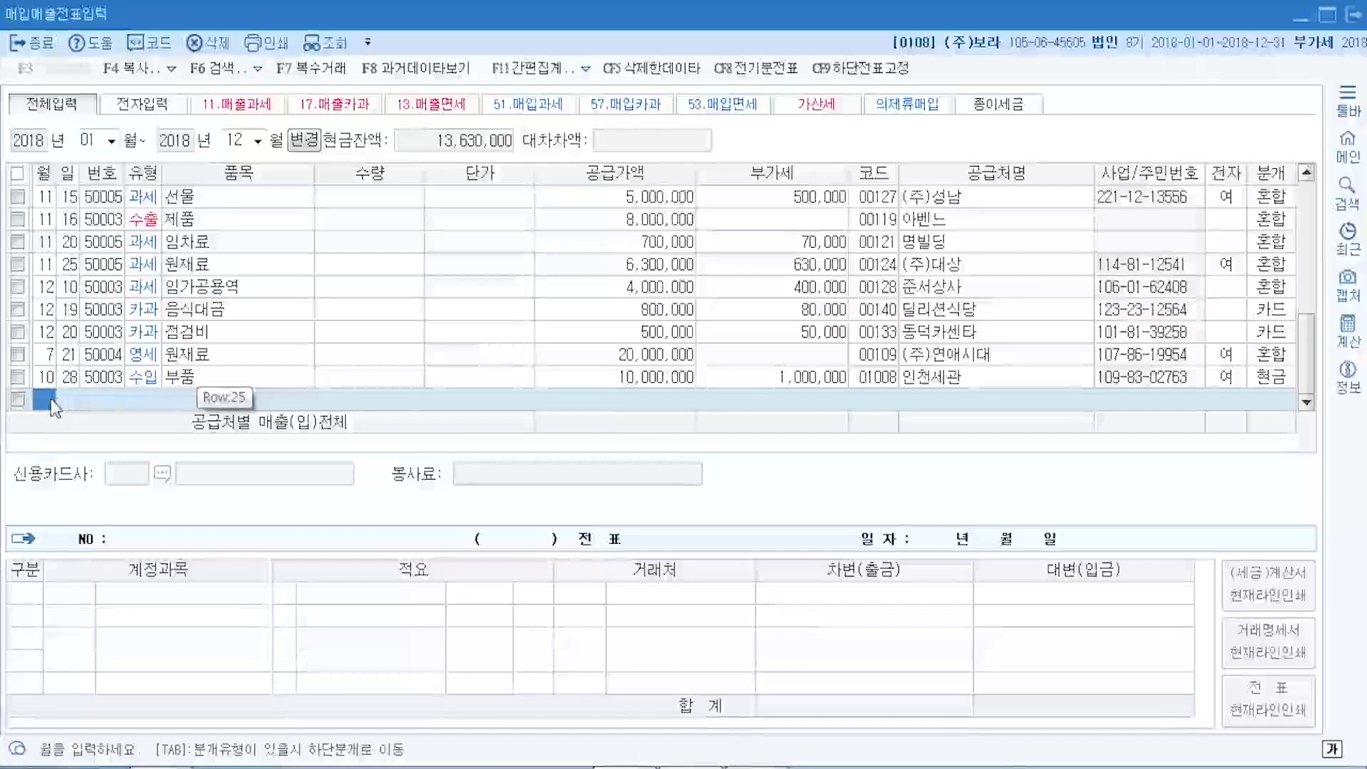
- Start an 11/2 row of type 53 면세 for item 서적 with a 200,000 supply amount
text(11)
key(Return)
text(2)
key(Return)
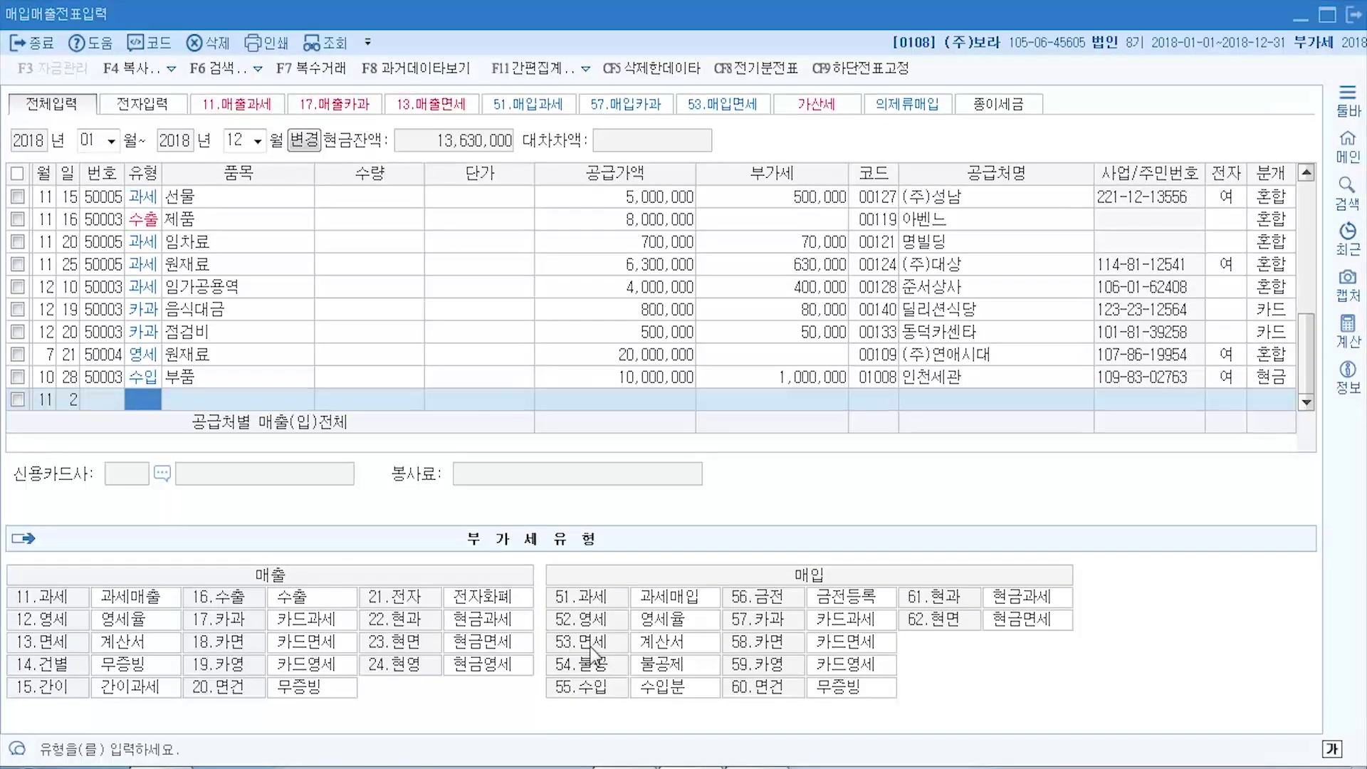
text(53)
key(Return)
text(서적)
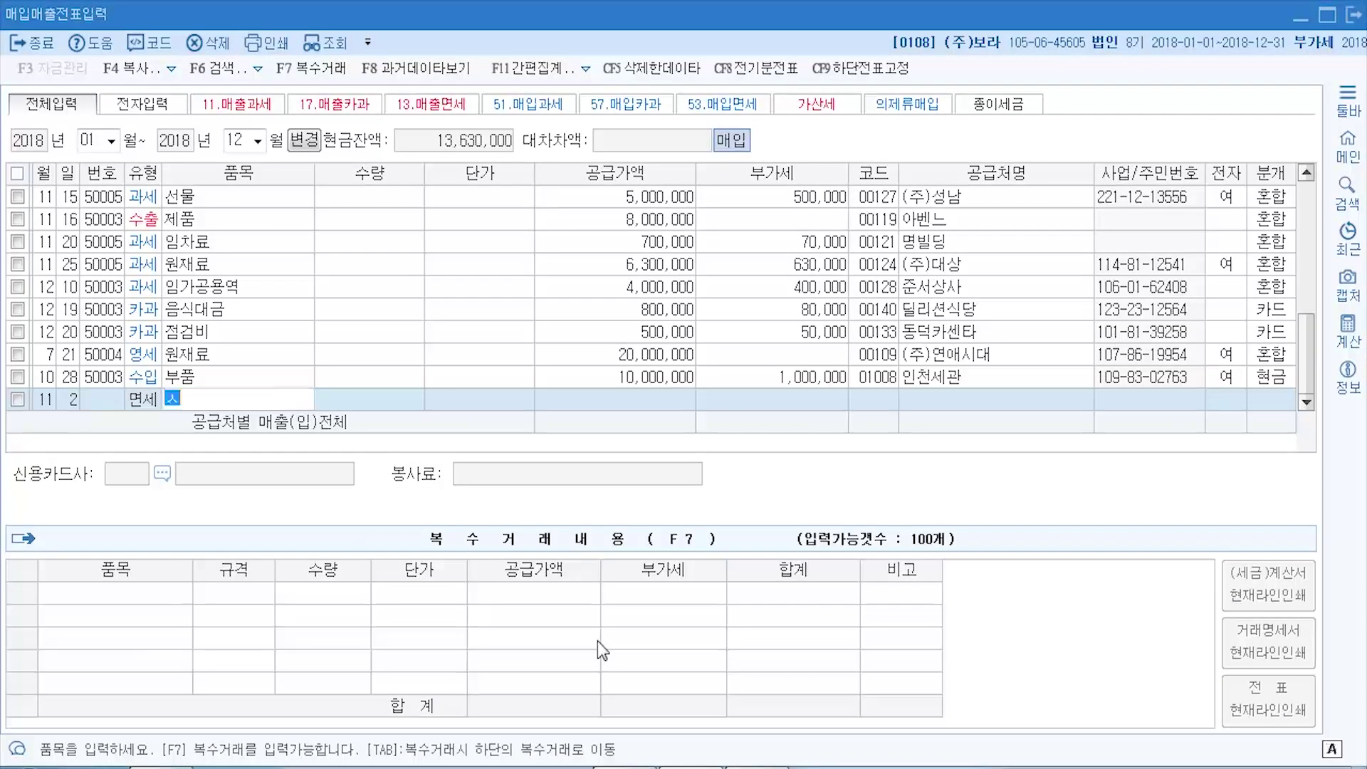
key(Return)
key(Return)
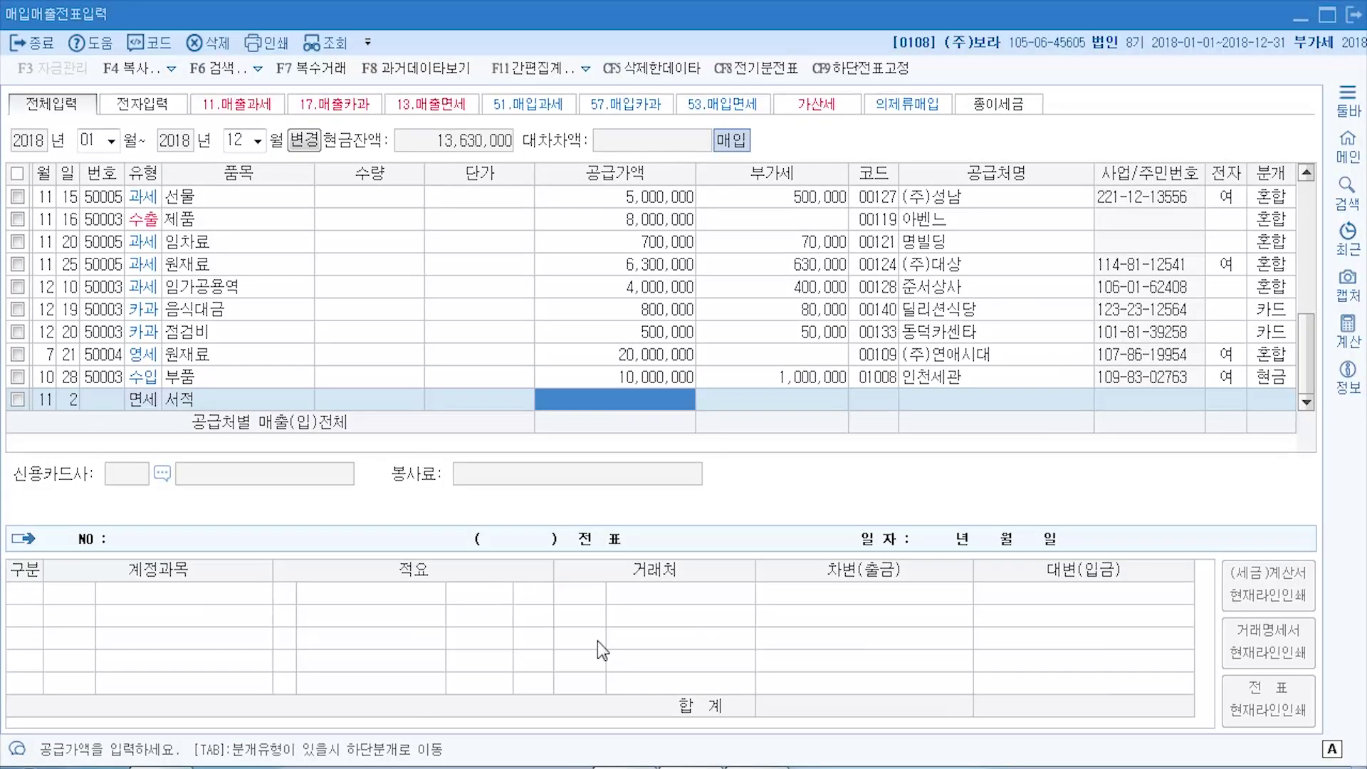
text(2000000)
key(Return)
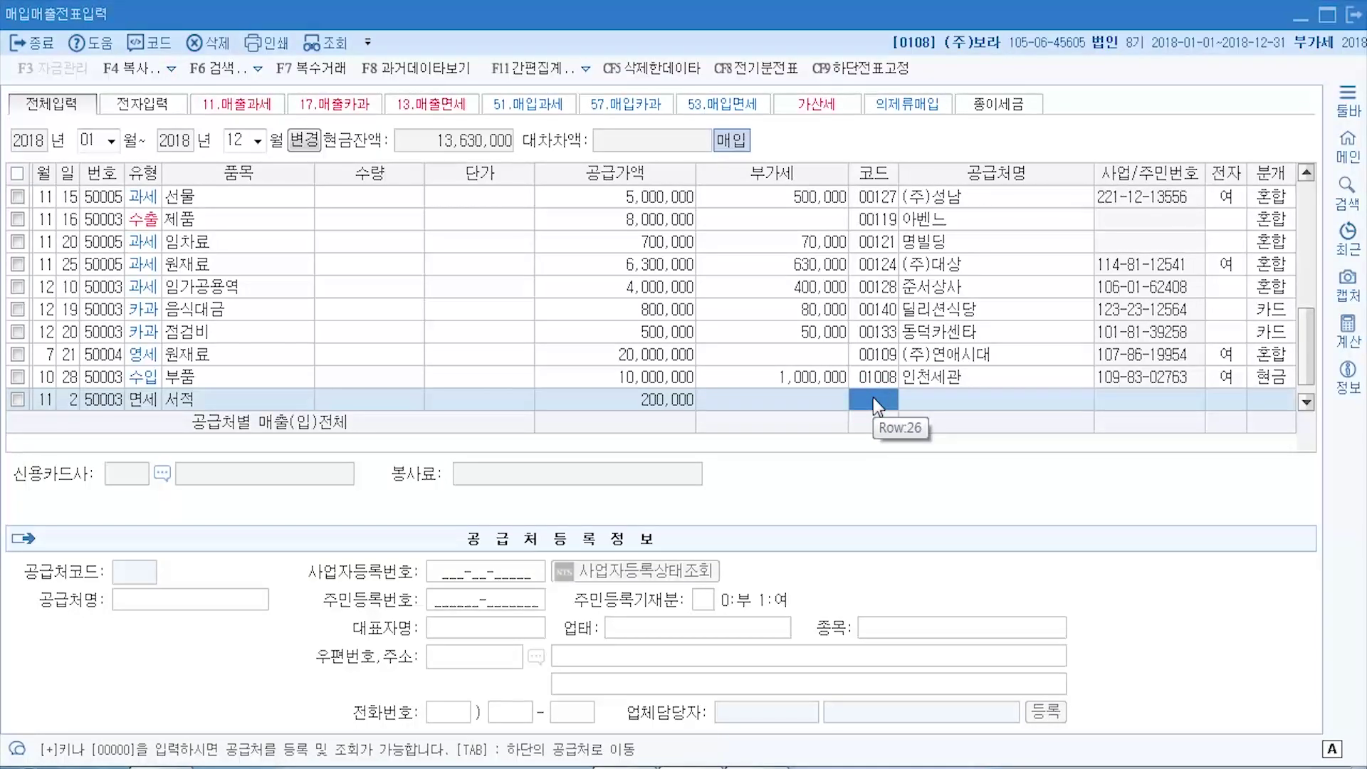
- Set the supplier to 신림서적, leave 전자 blank, and choose 혼합 (3) journalizing
key(F2)
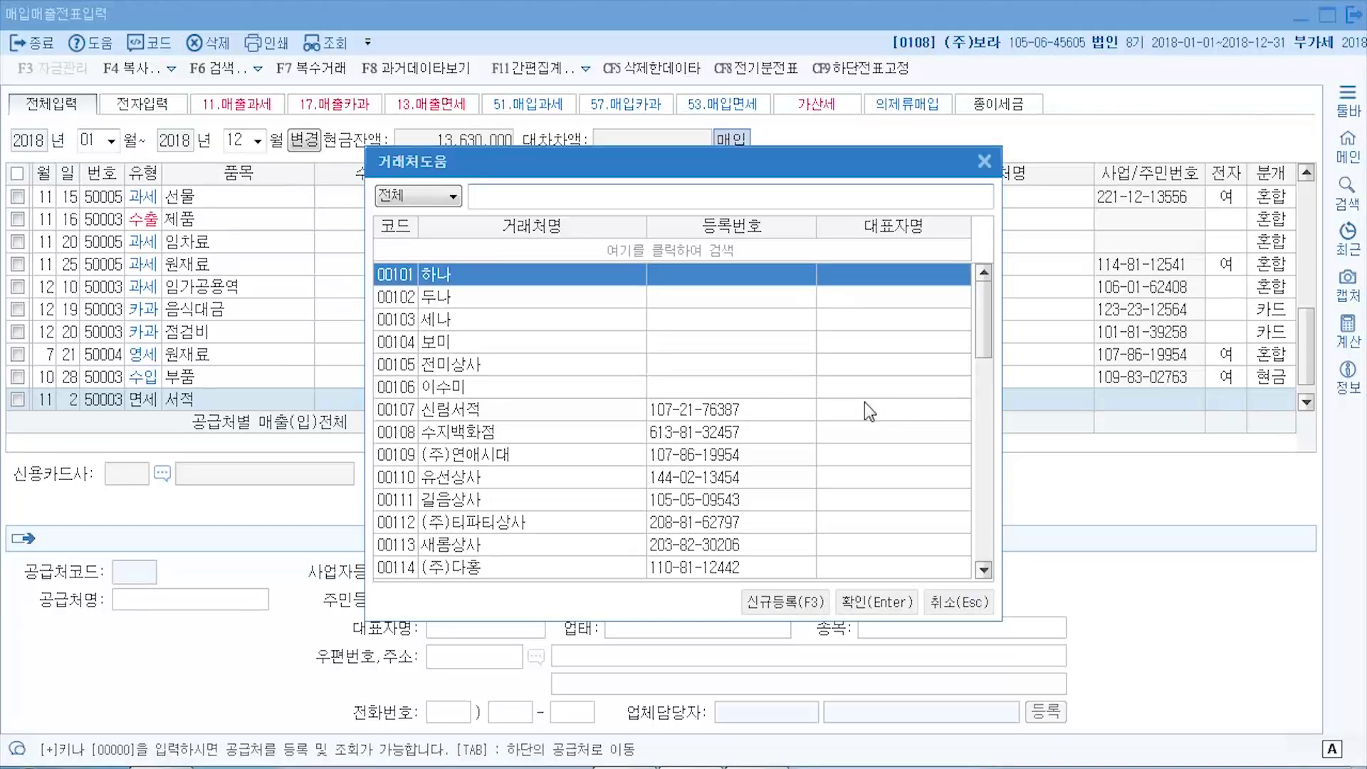
text(신림)
key(Return)
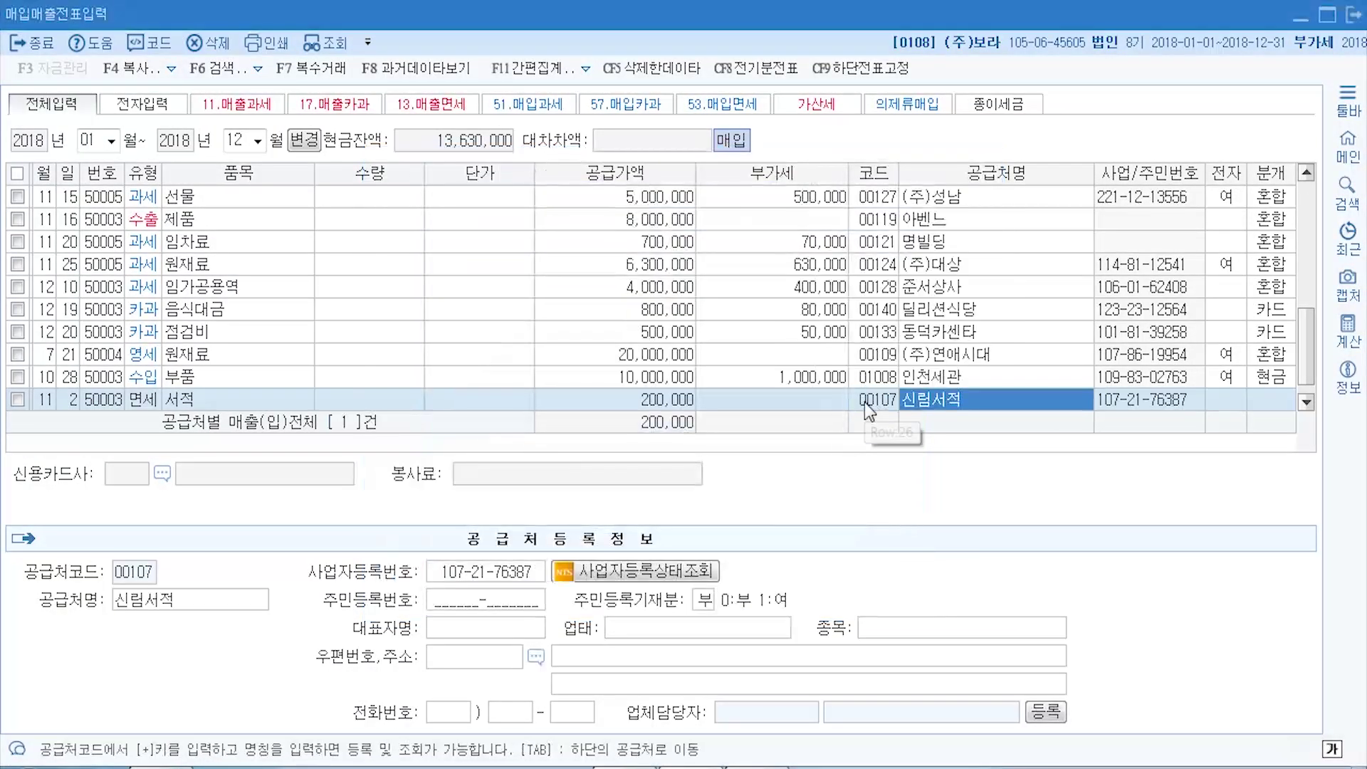
key(Return)
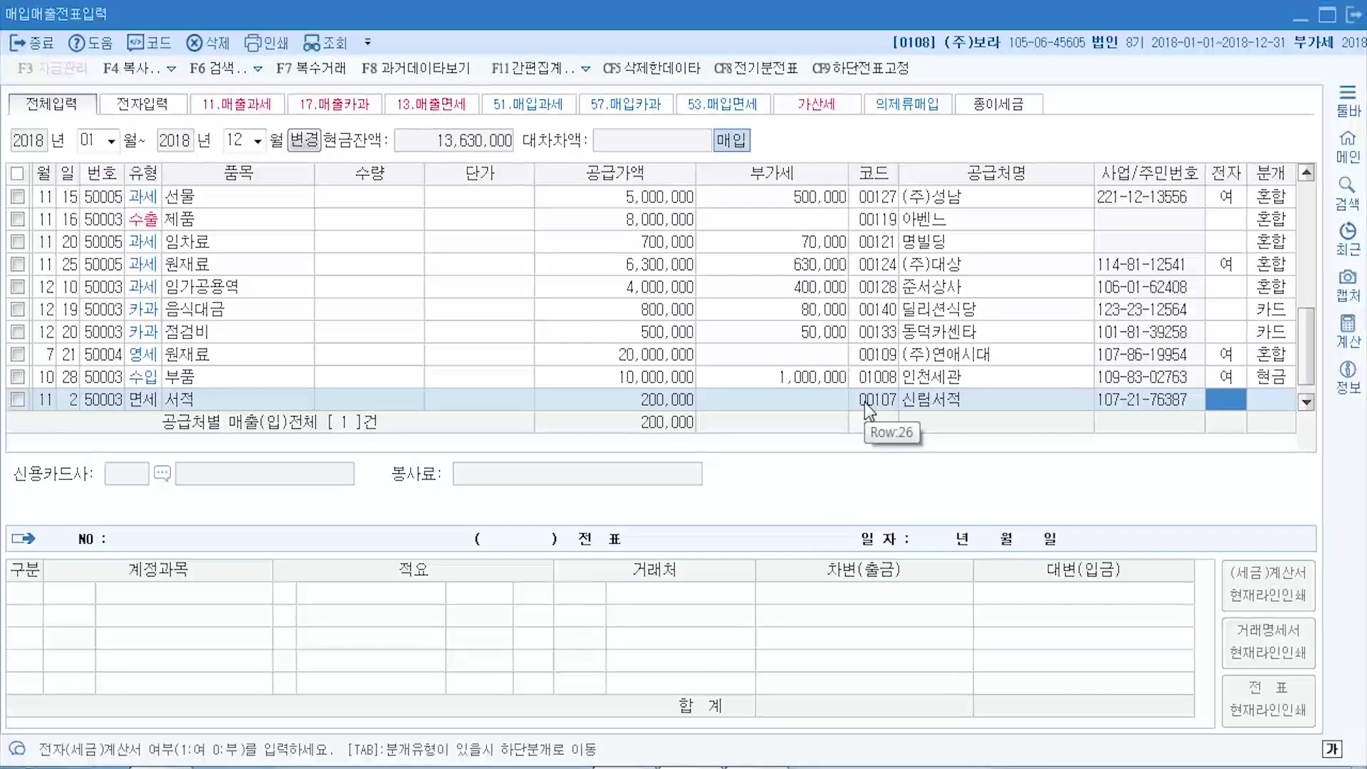
key(alt+Tab)
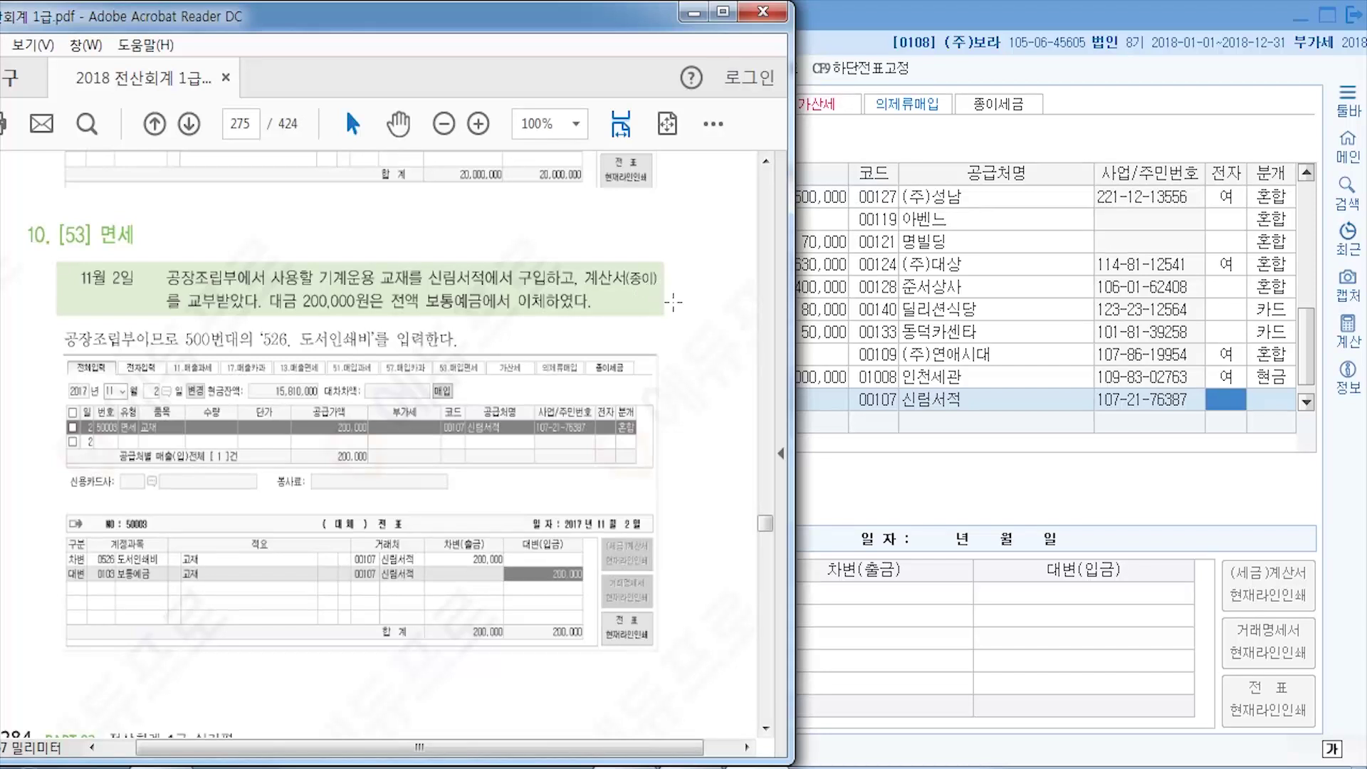
click(1212, 395)
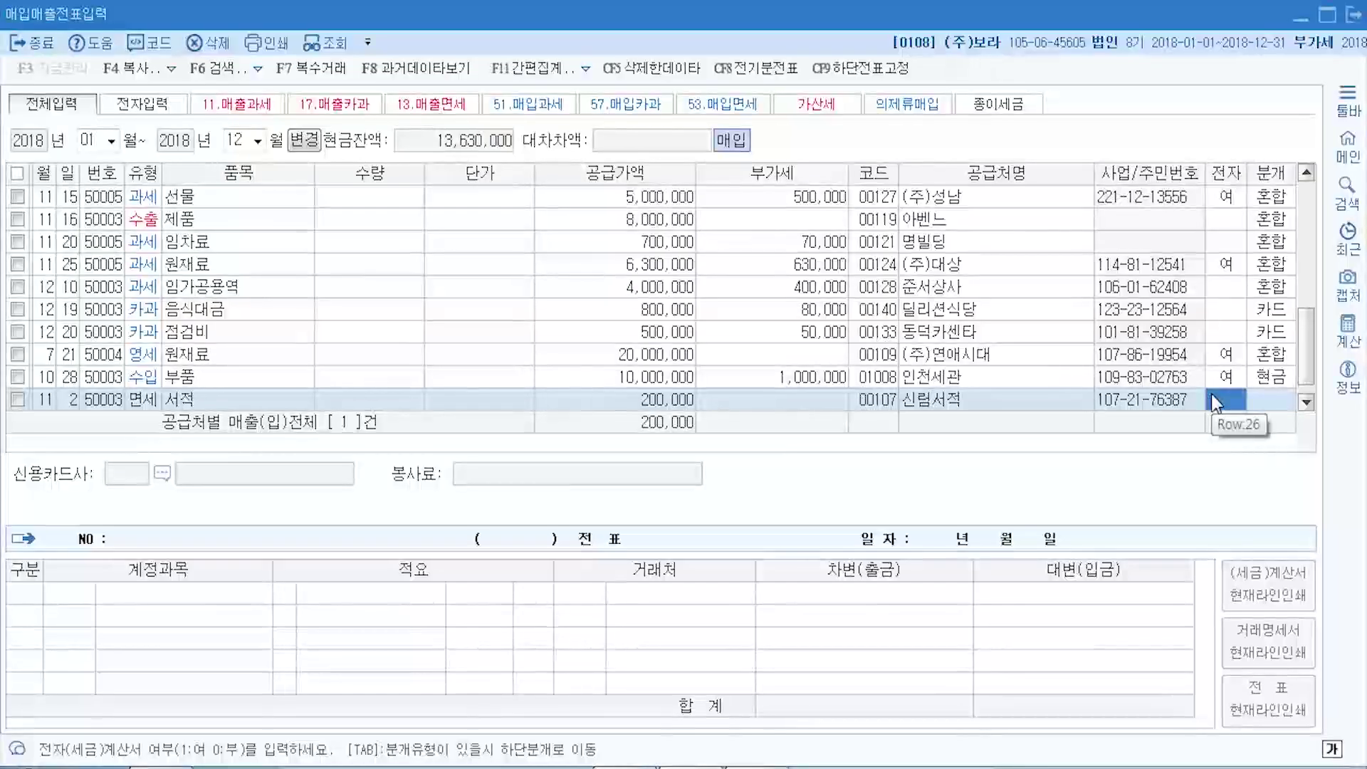
key(Return)
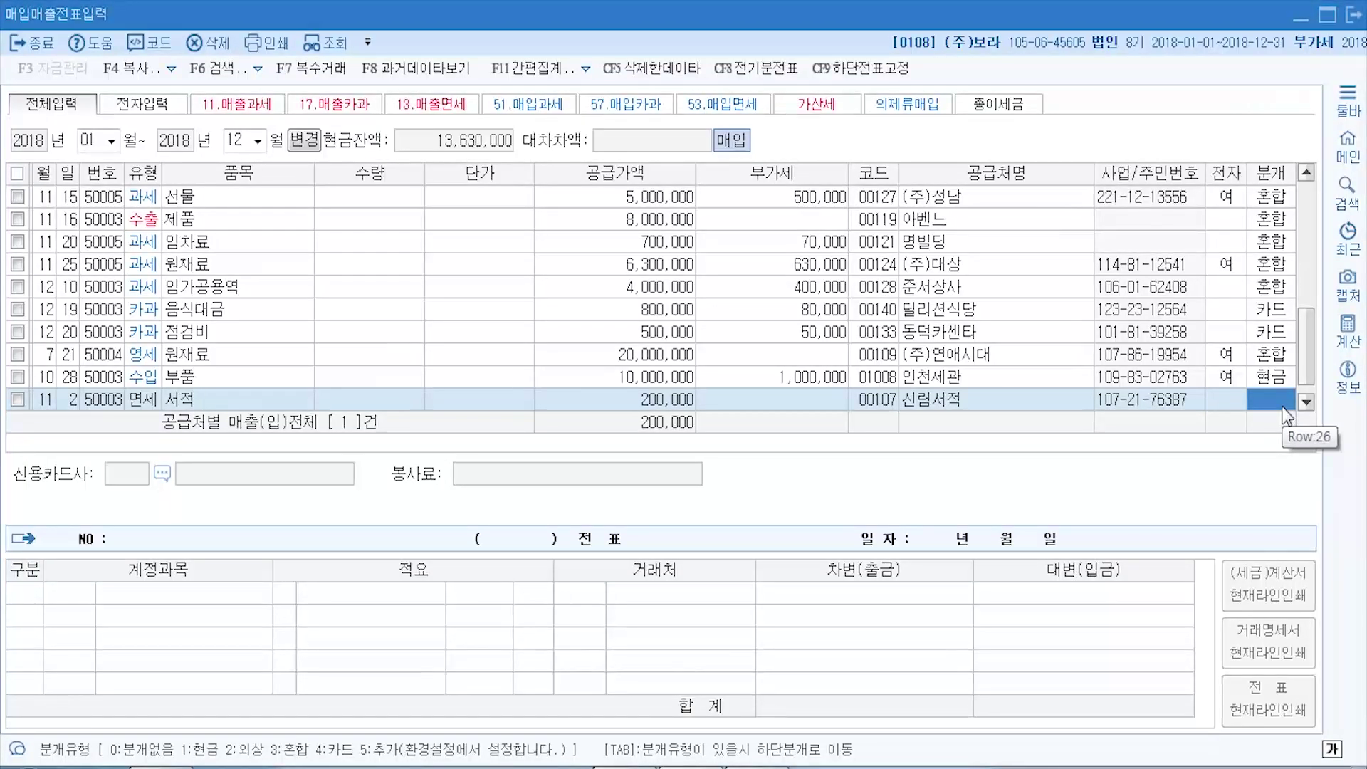
text(3)
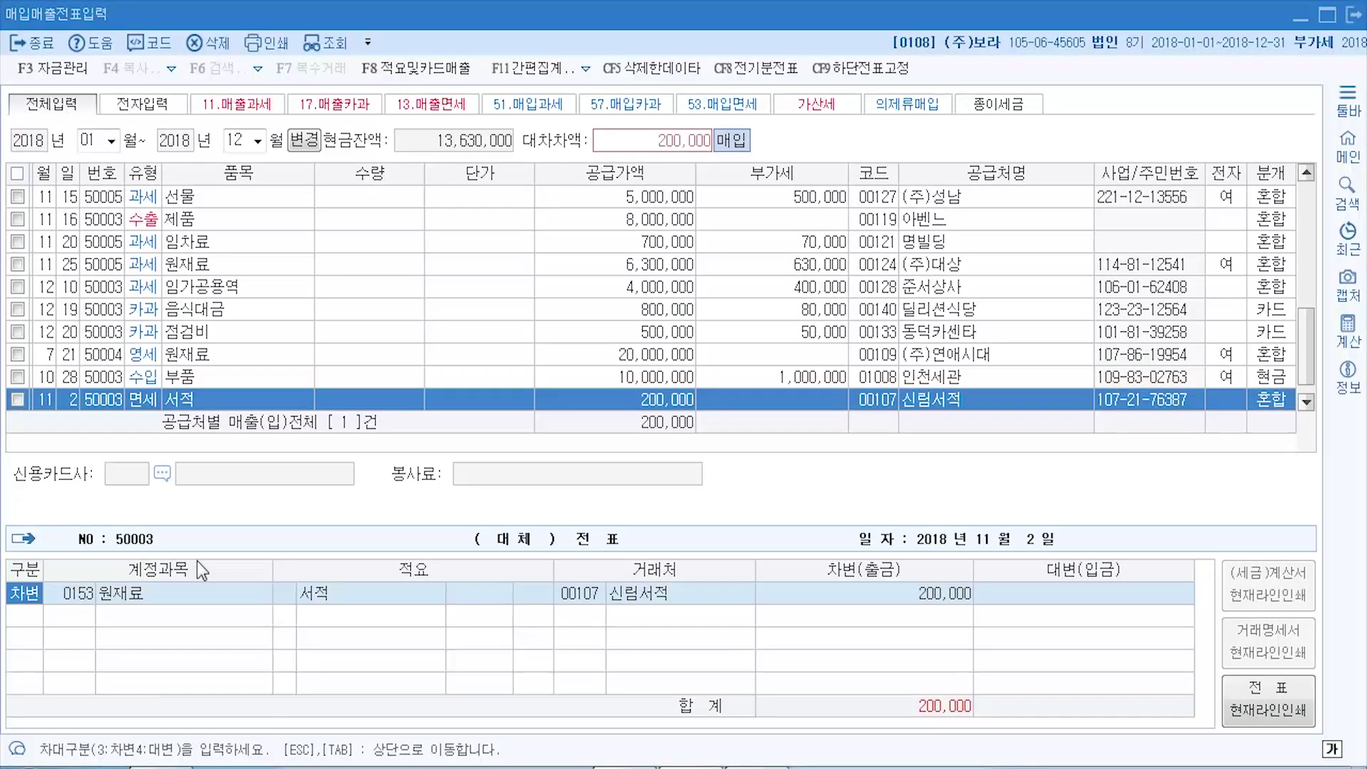
- Change the debit line's account to 0526 도서인쇄비 for 200,000
key(Return)
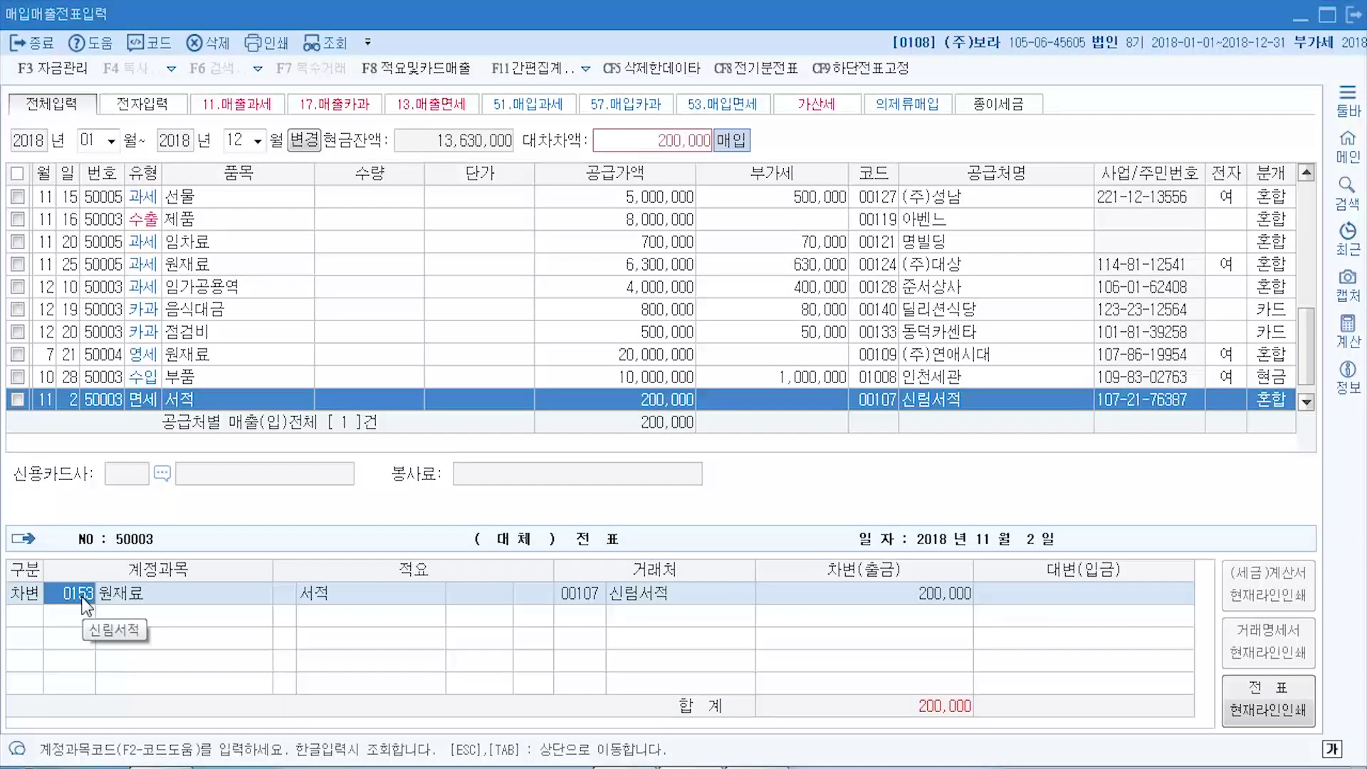
key(F2)
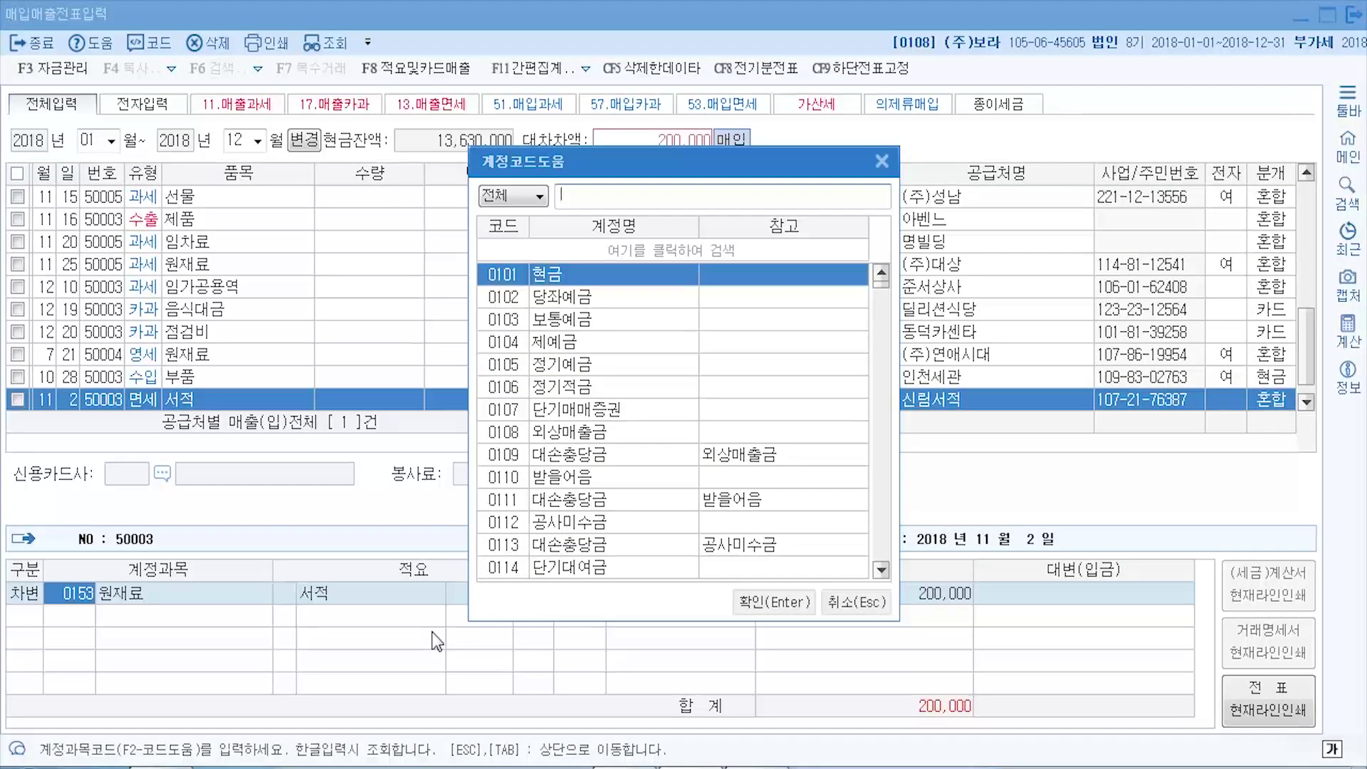
text(도서인)
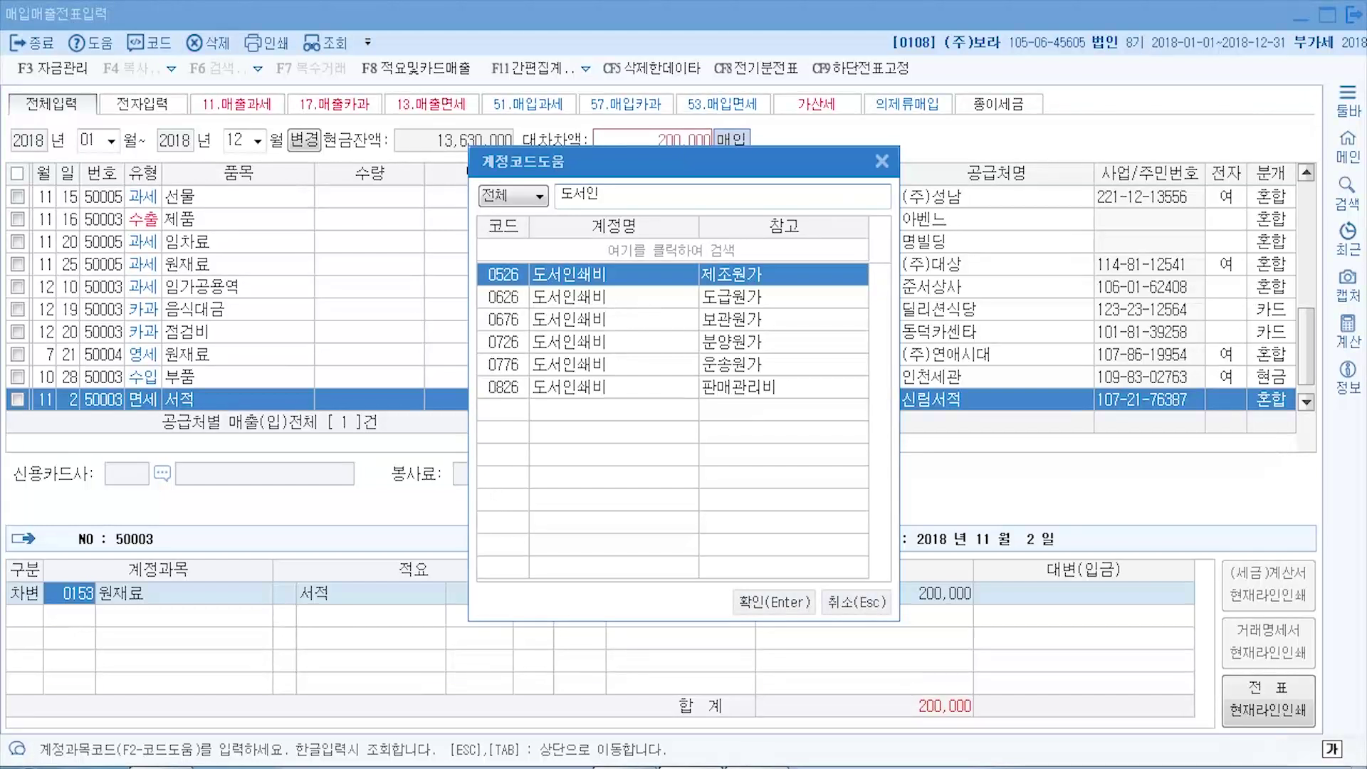
key(alt+Tab)
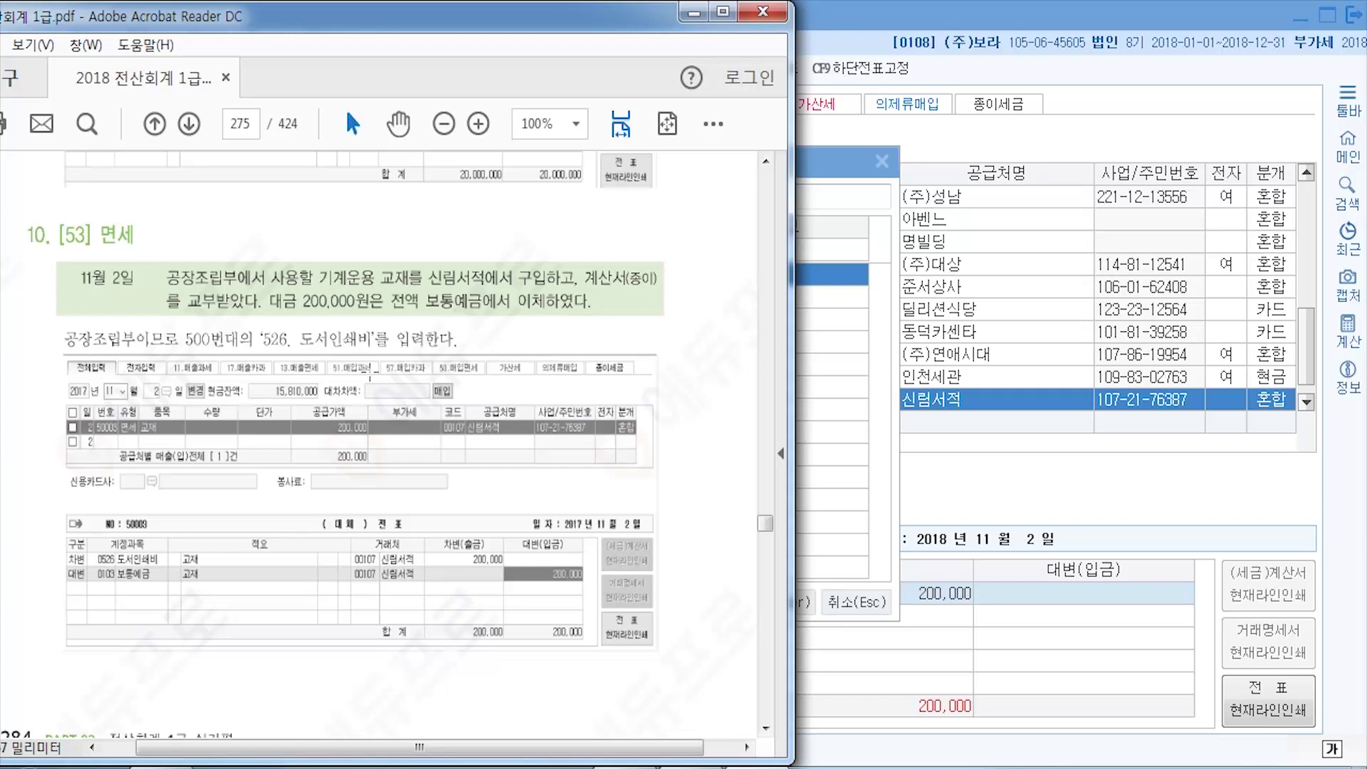
key(alt+Tab)
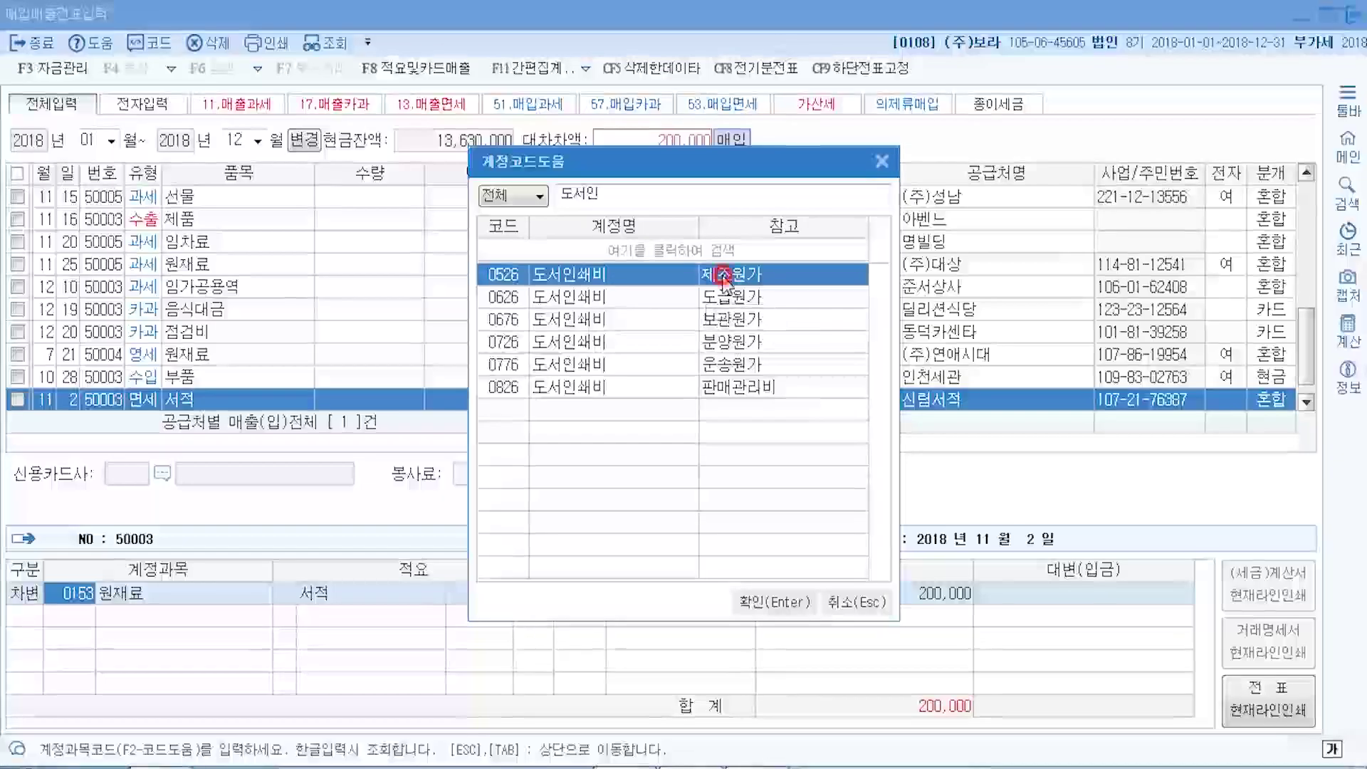
click(775, 603)
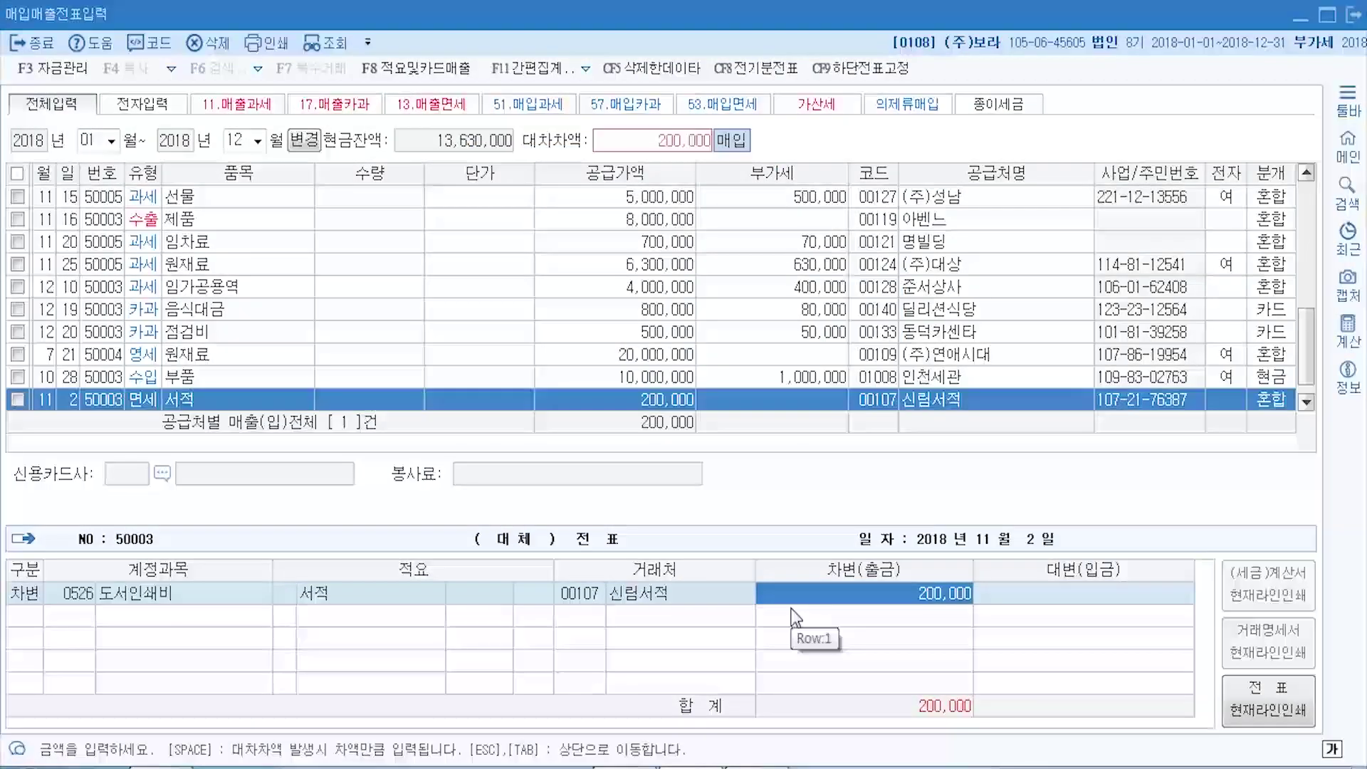
key(Return)
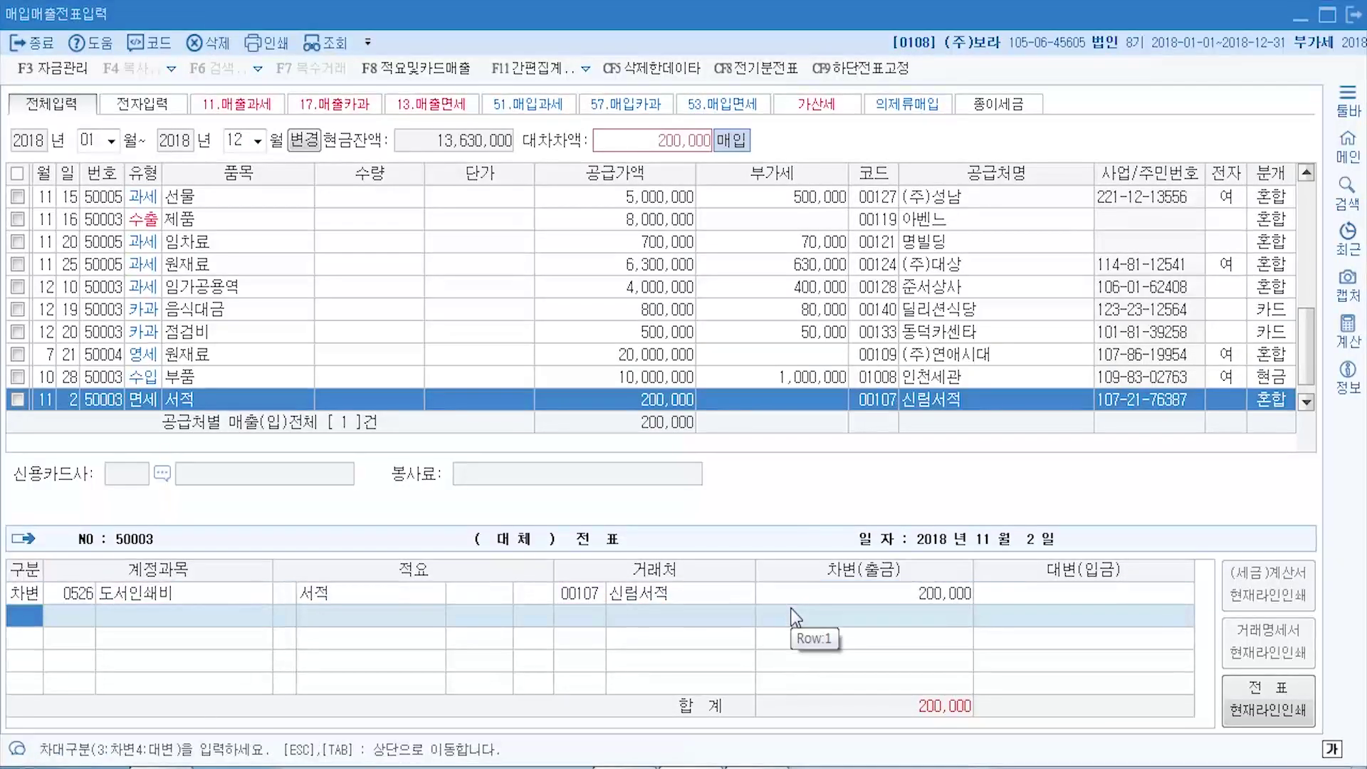
- Add a credit line to 0103 보통예금 and save the 11/2 서적 entry
text(4)
key(F2)
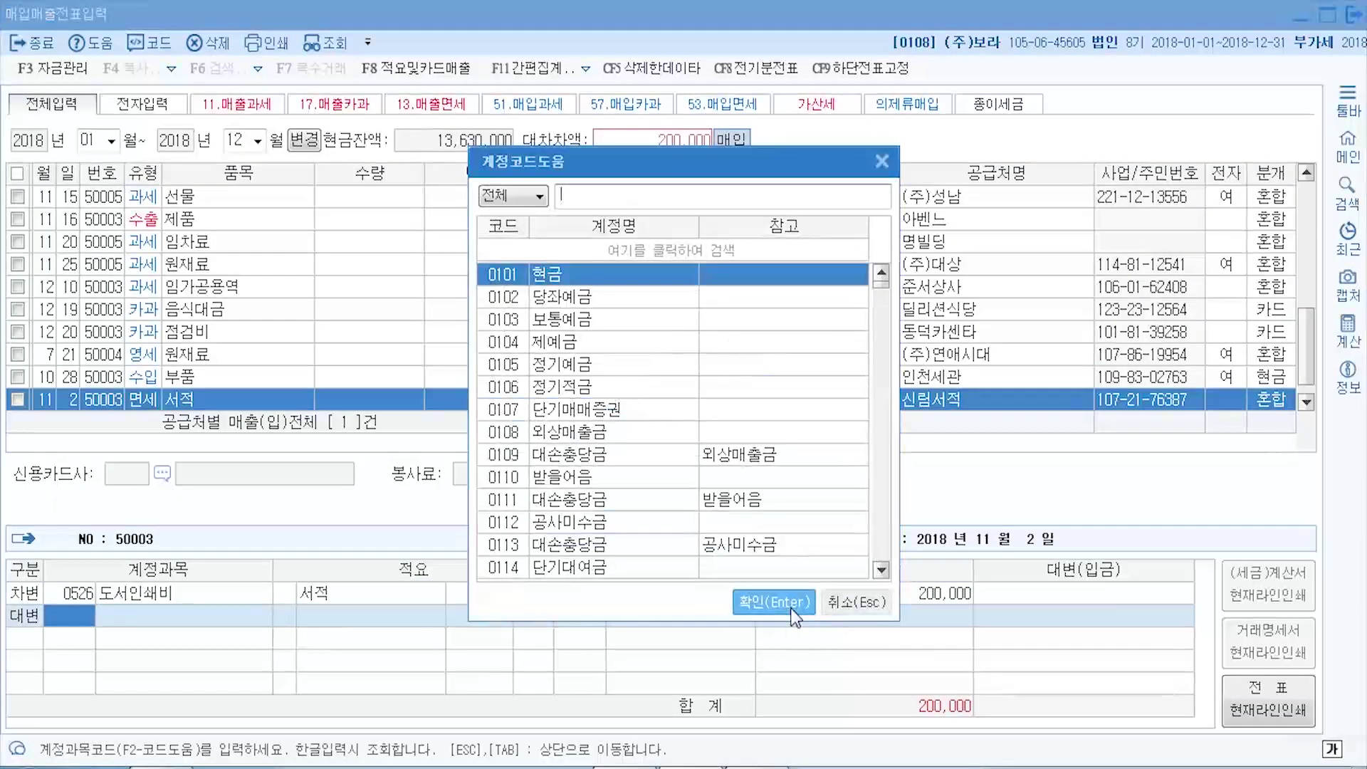
text(보통)
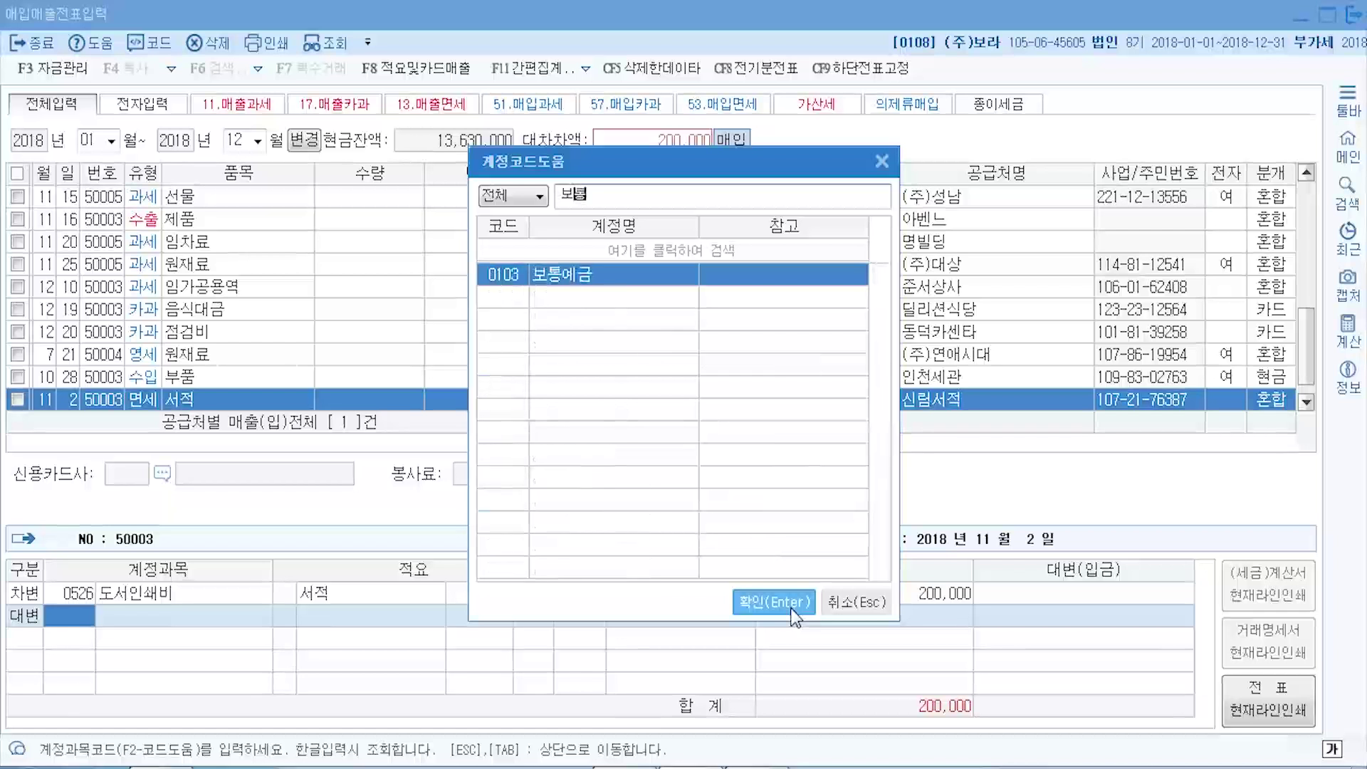
click(792, 610)
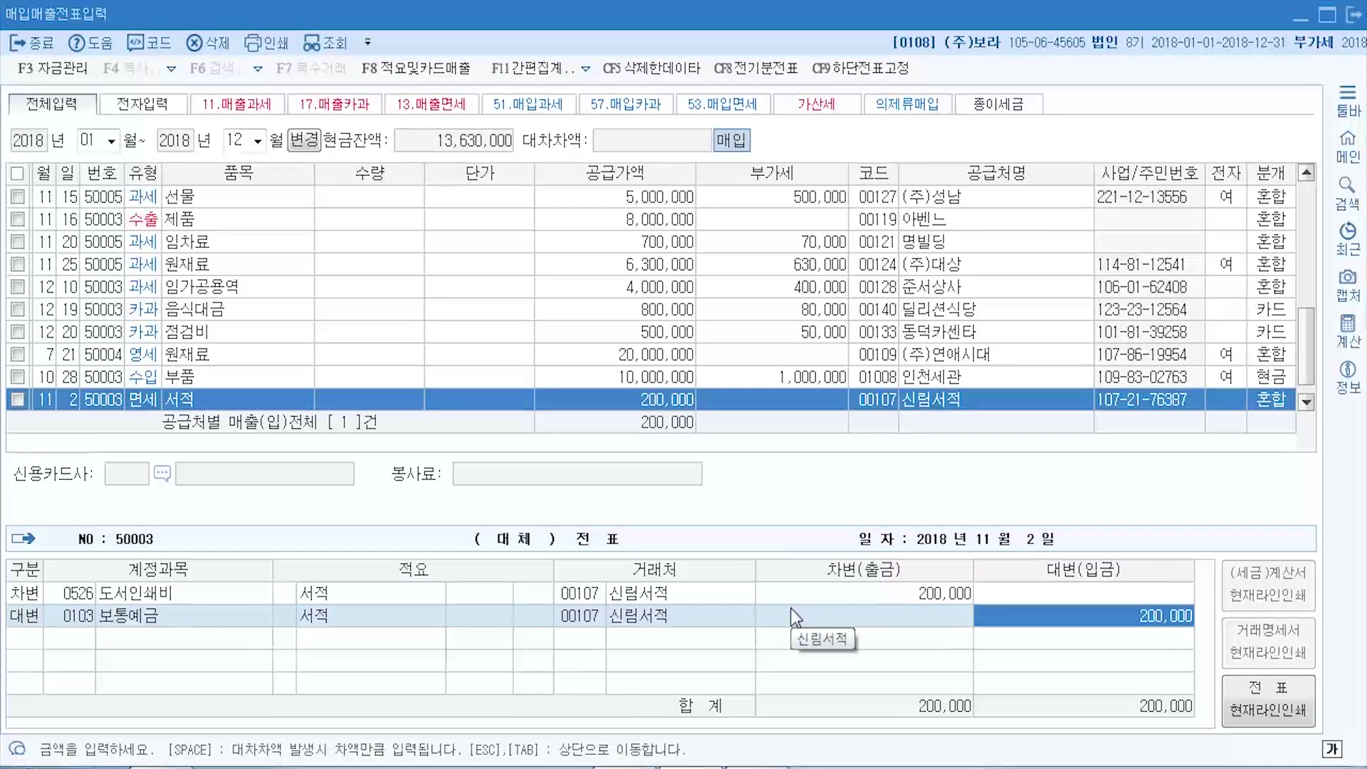
key(Return)
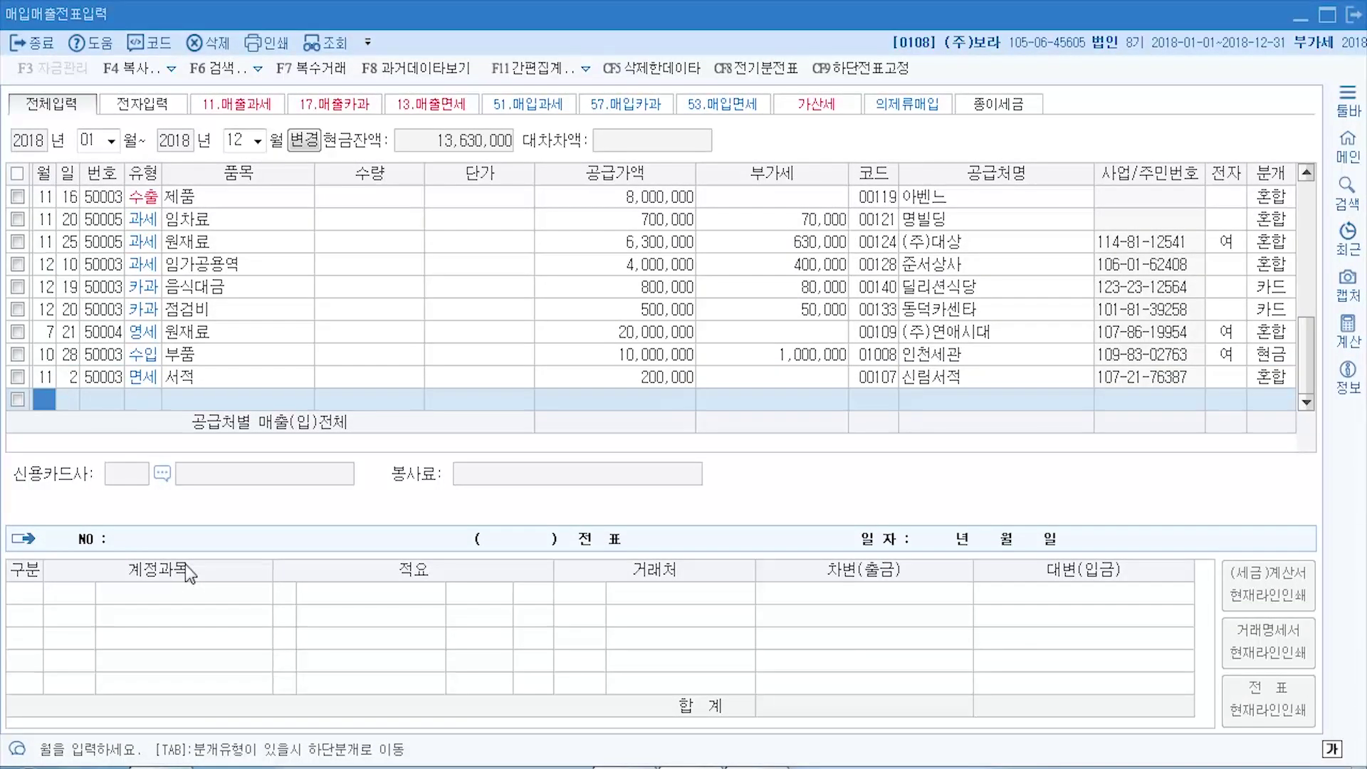
- Switch to the textbook's page 276 11월 3일 화환 problem
key(alt+Tab)
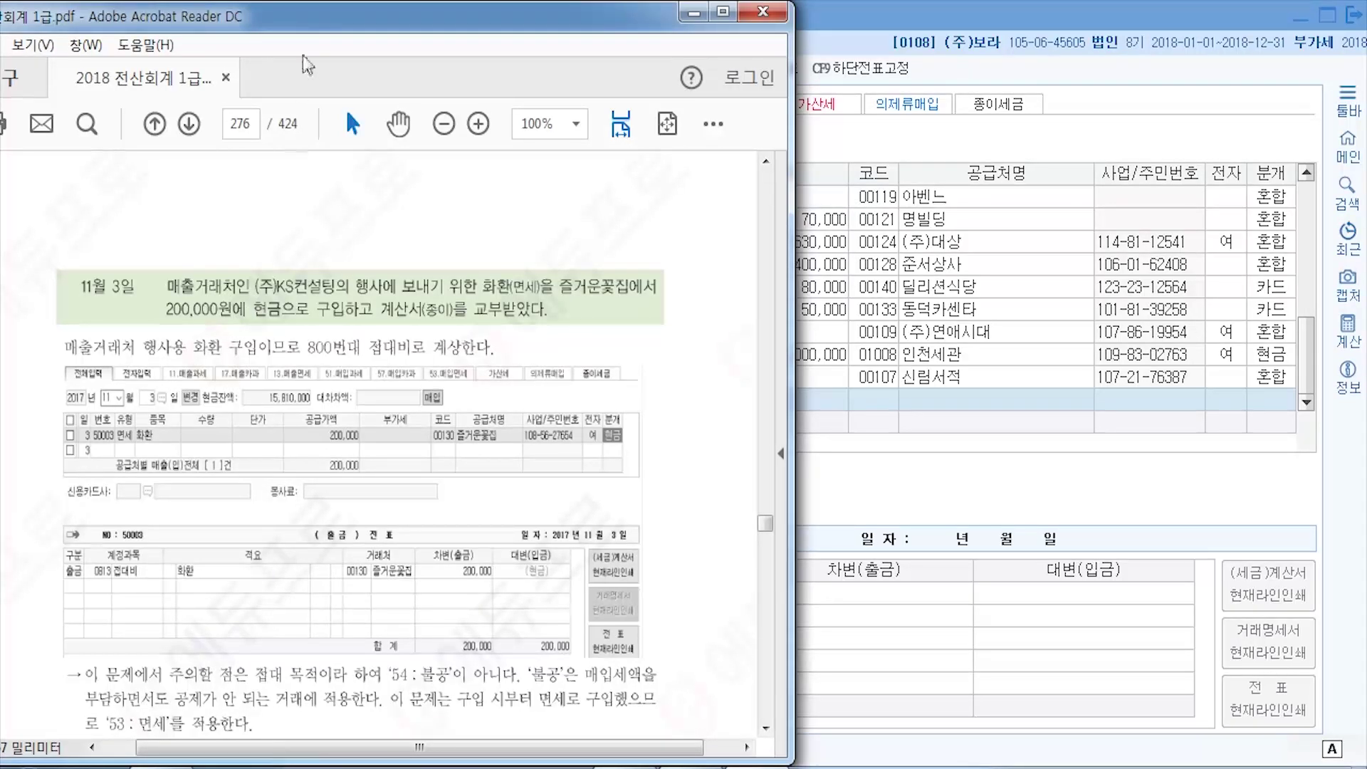
drag(297, 20, 285, 20)
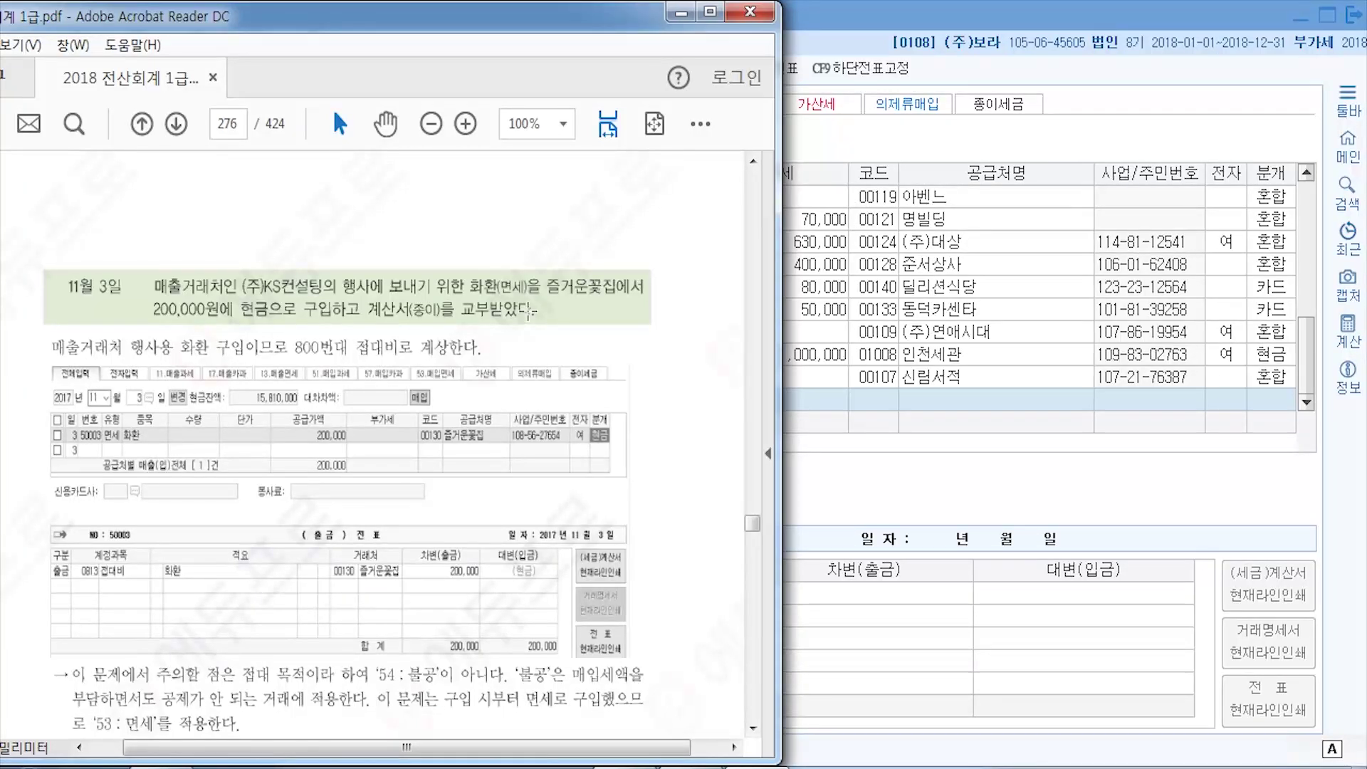
scroll(529, 314, down, 3)
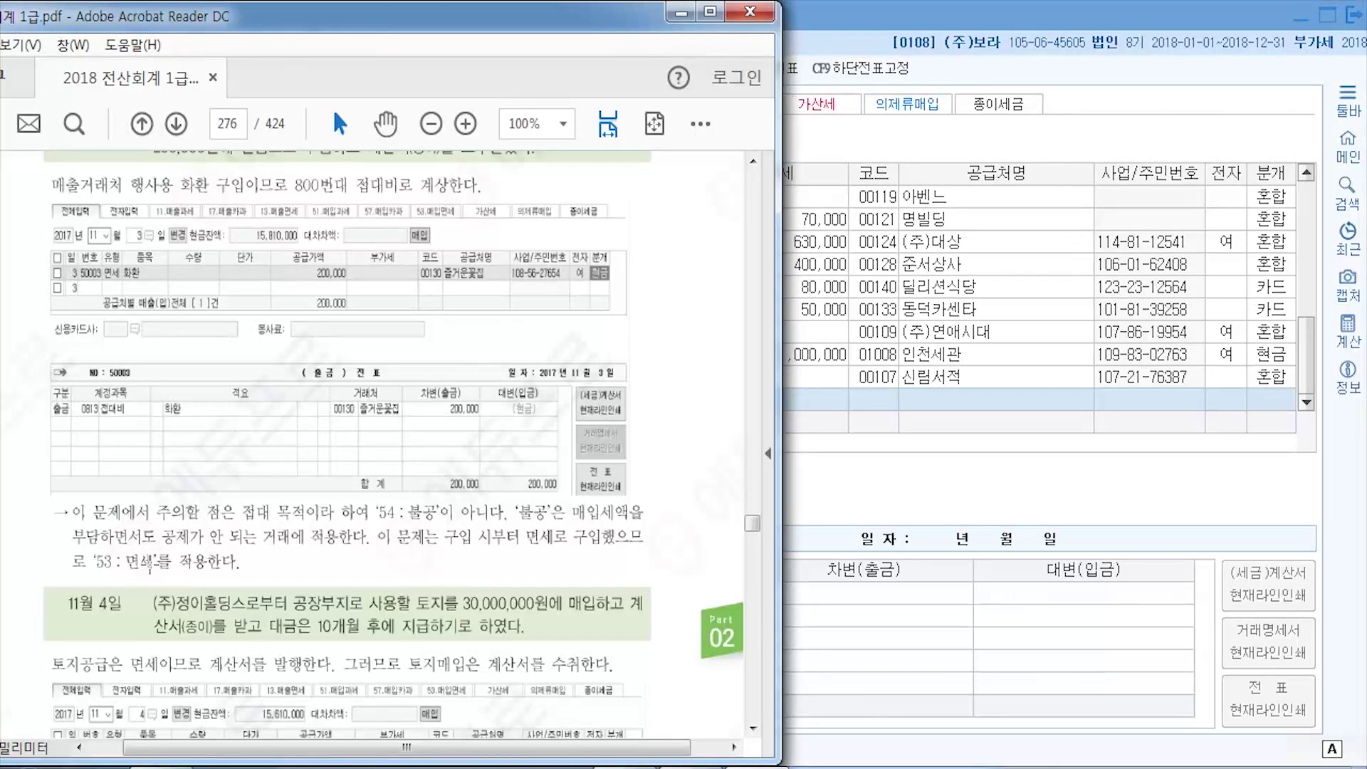
scroll(250, 549, up, 1)
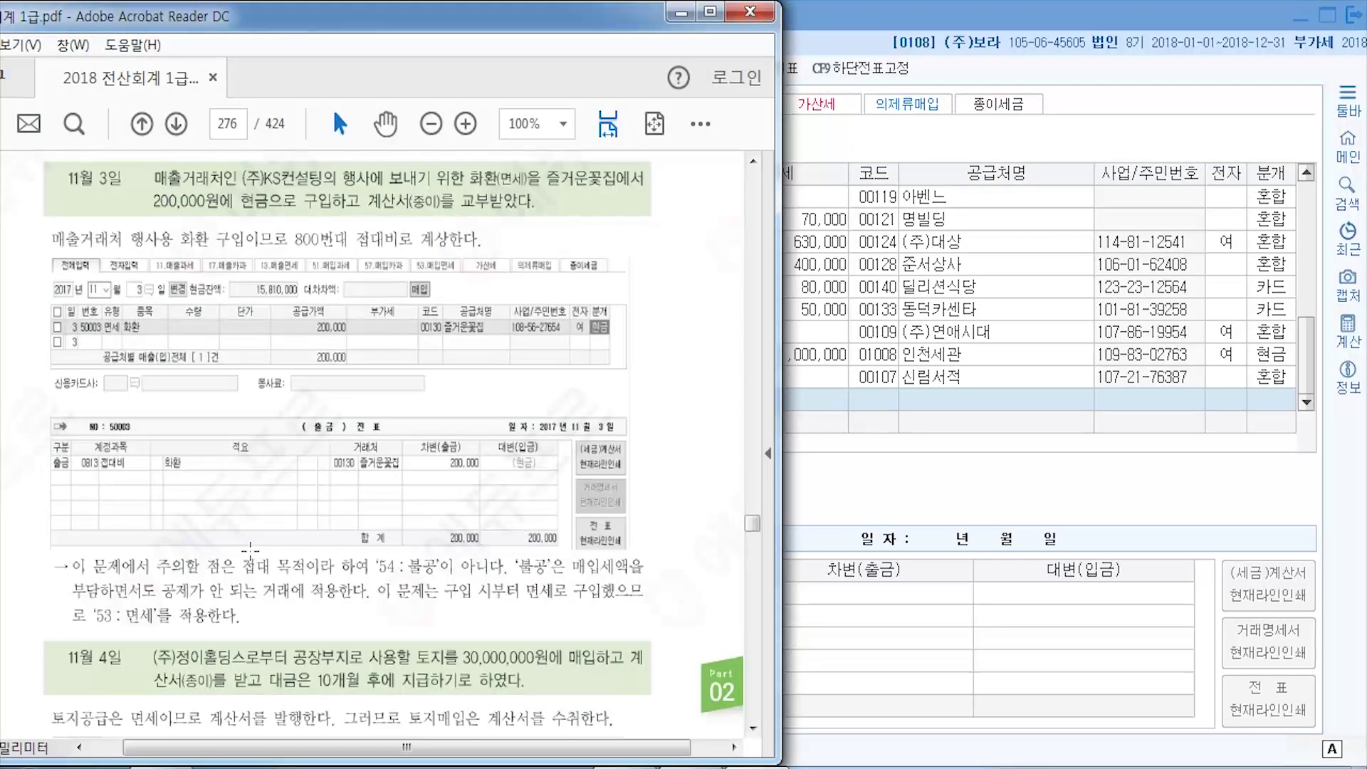
scroll(250, 549, up, 1)
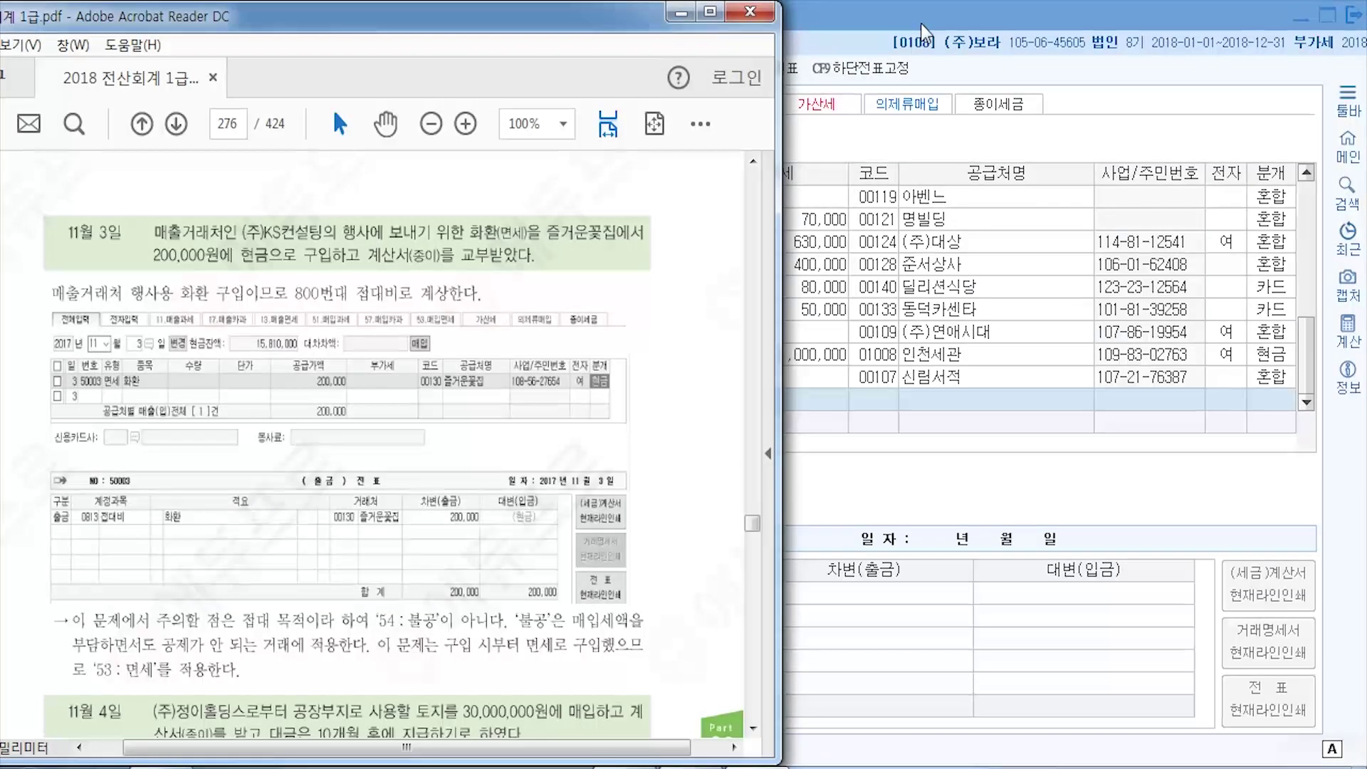
- Start an 11/3 면세 row for item 화환 with a 200,000 supply amount
click(921, 23)
text(11)
key(Return)
text(3)
key(Return)
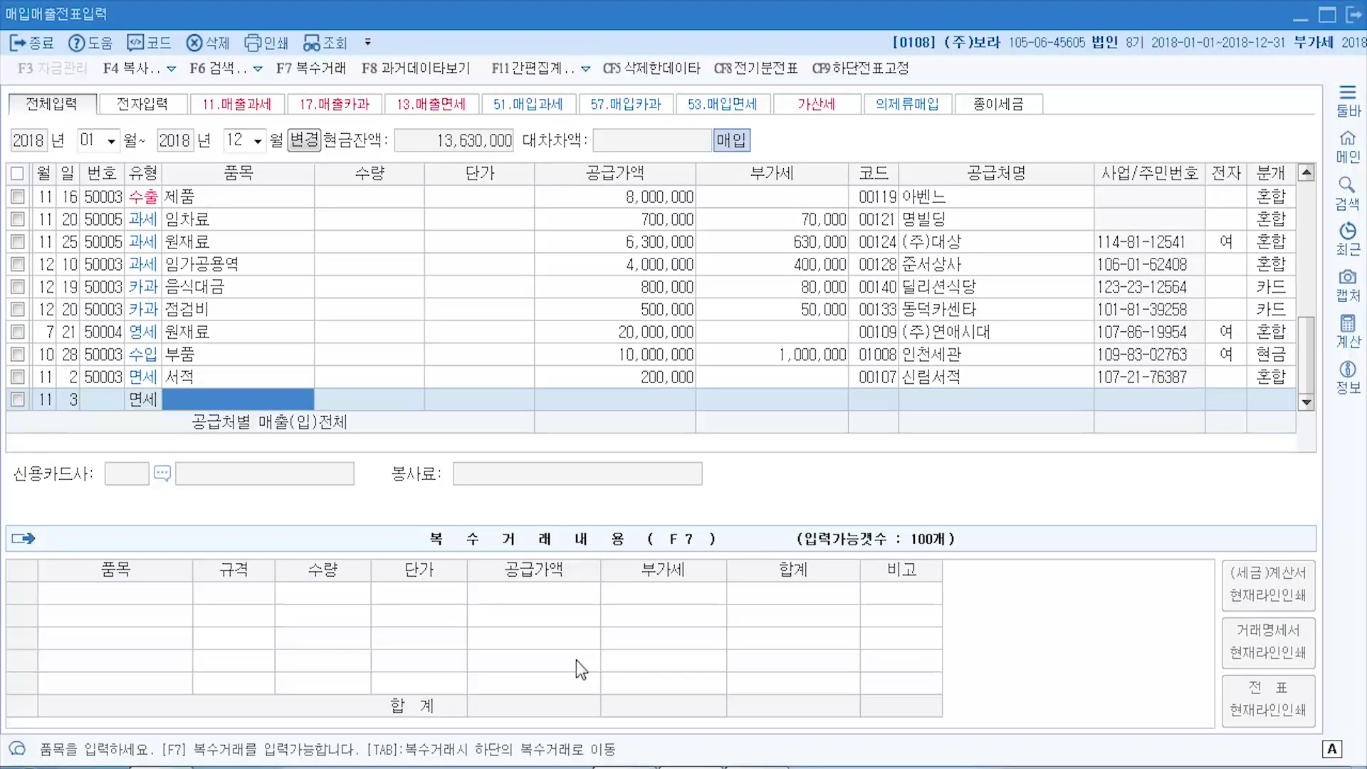
text(ghkgh)
key(BackSpace)
key(BackSpace)
key(BackSpace)
key(BackSpace)
key(BackSpace)
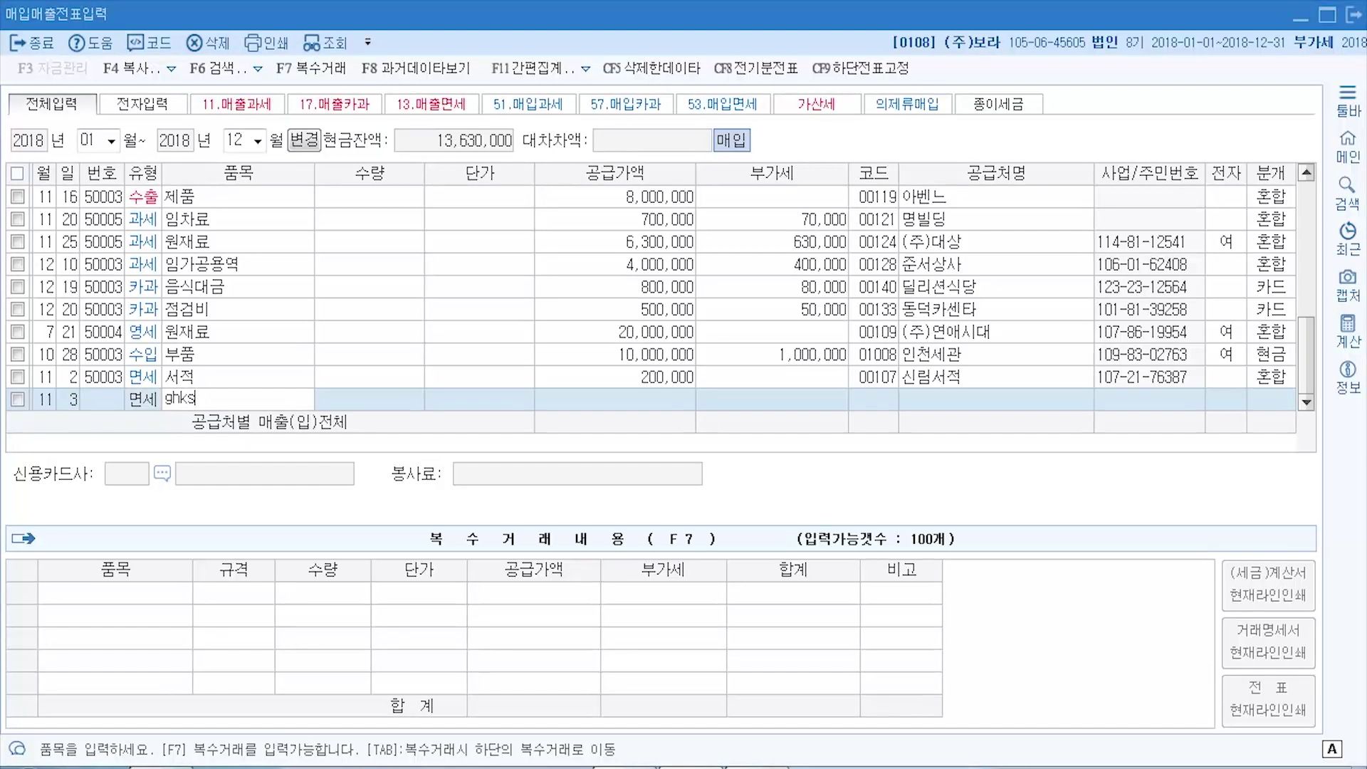
key(Hangul)
text(황)
text(환)
key(Return)
key(Return)
key(Return)
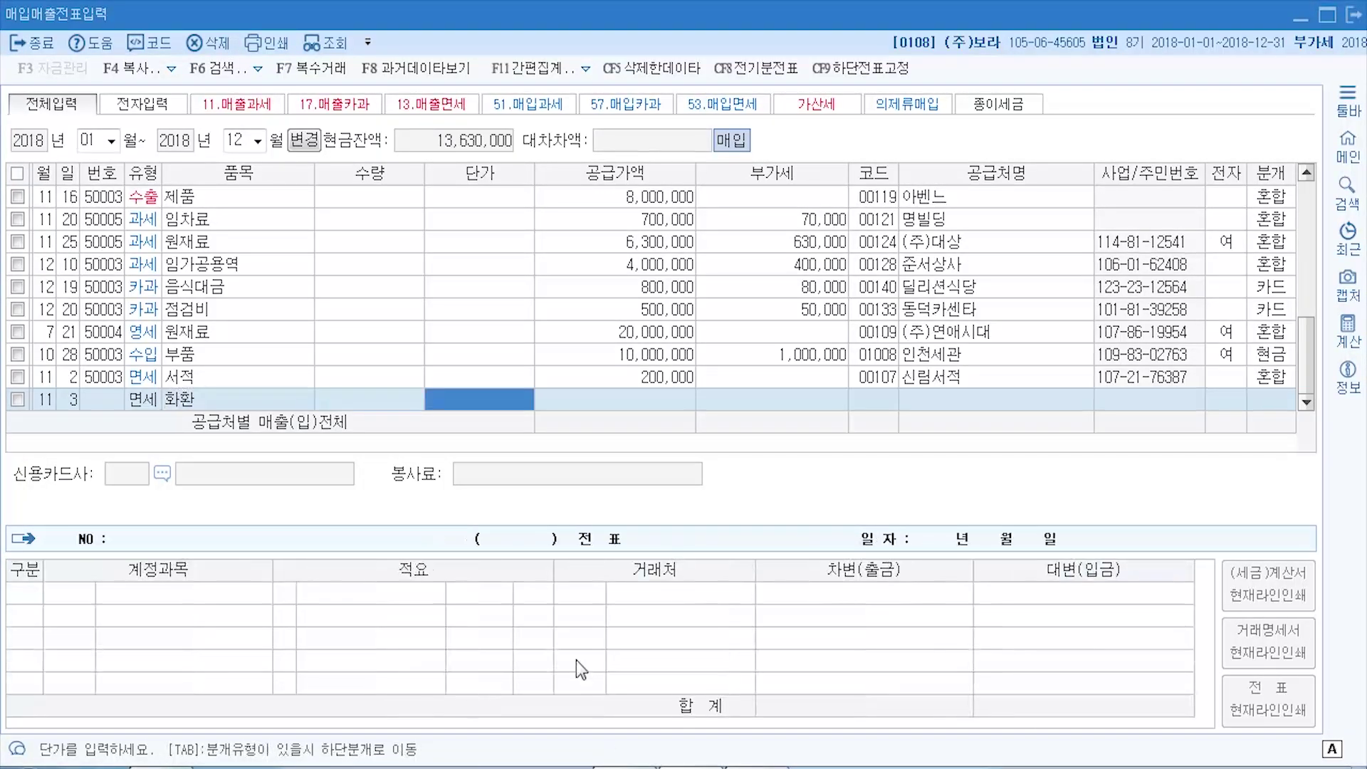
text(20)
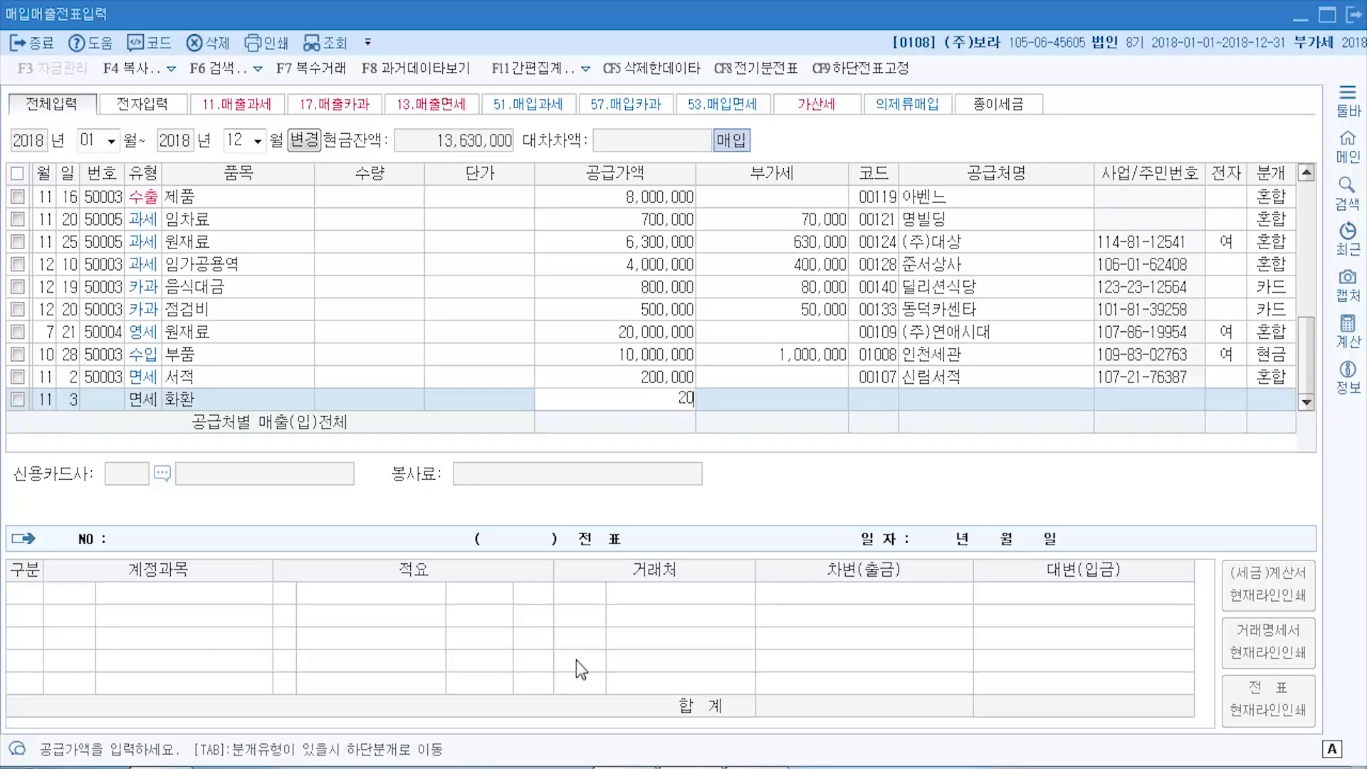
text(0,000)
key(Return)
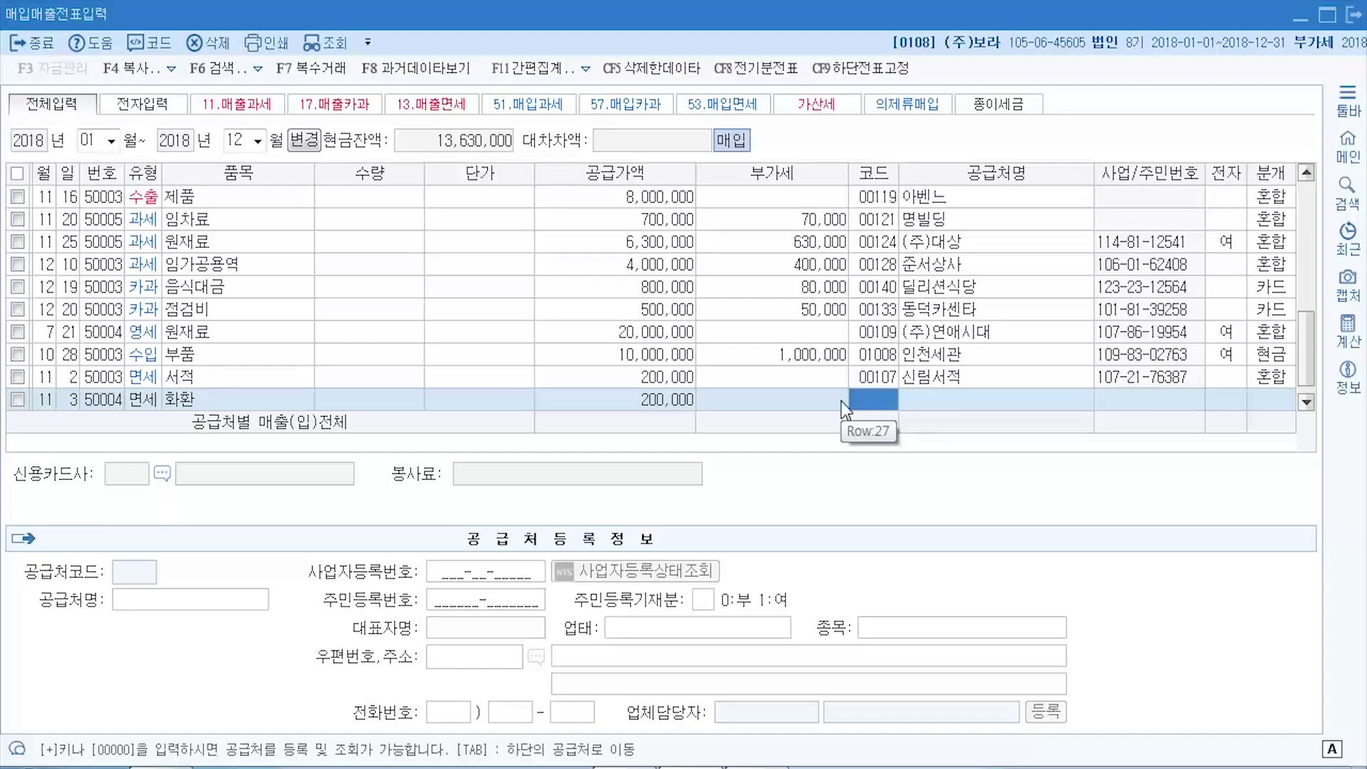
- Select supplier 00130 즐거운꽃집 through the F2 lookup
click(879, 403)
key(F2)
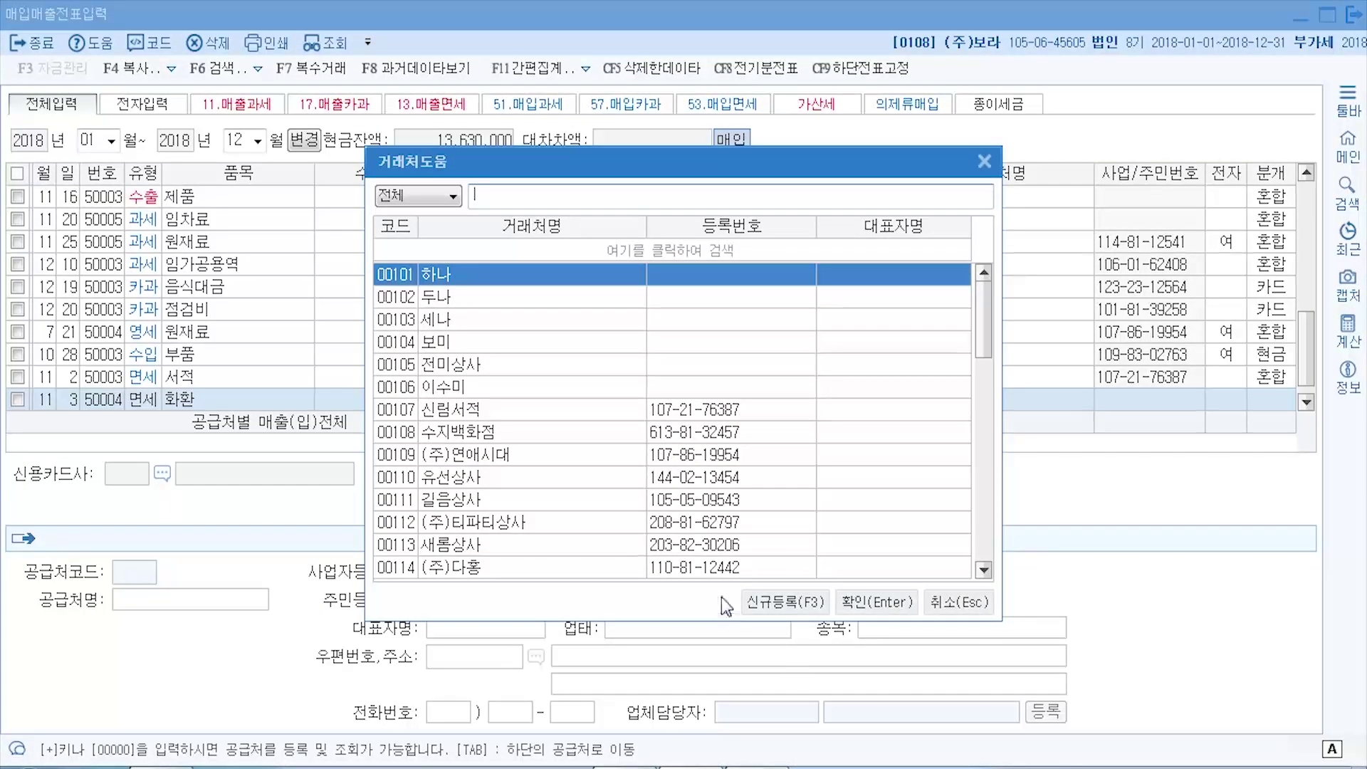
key(alt+Tab)
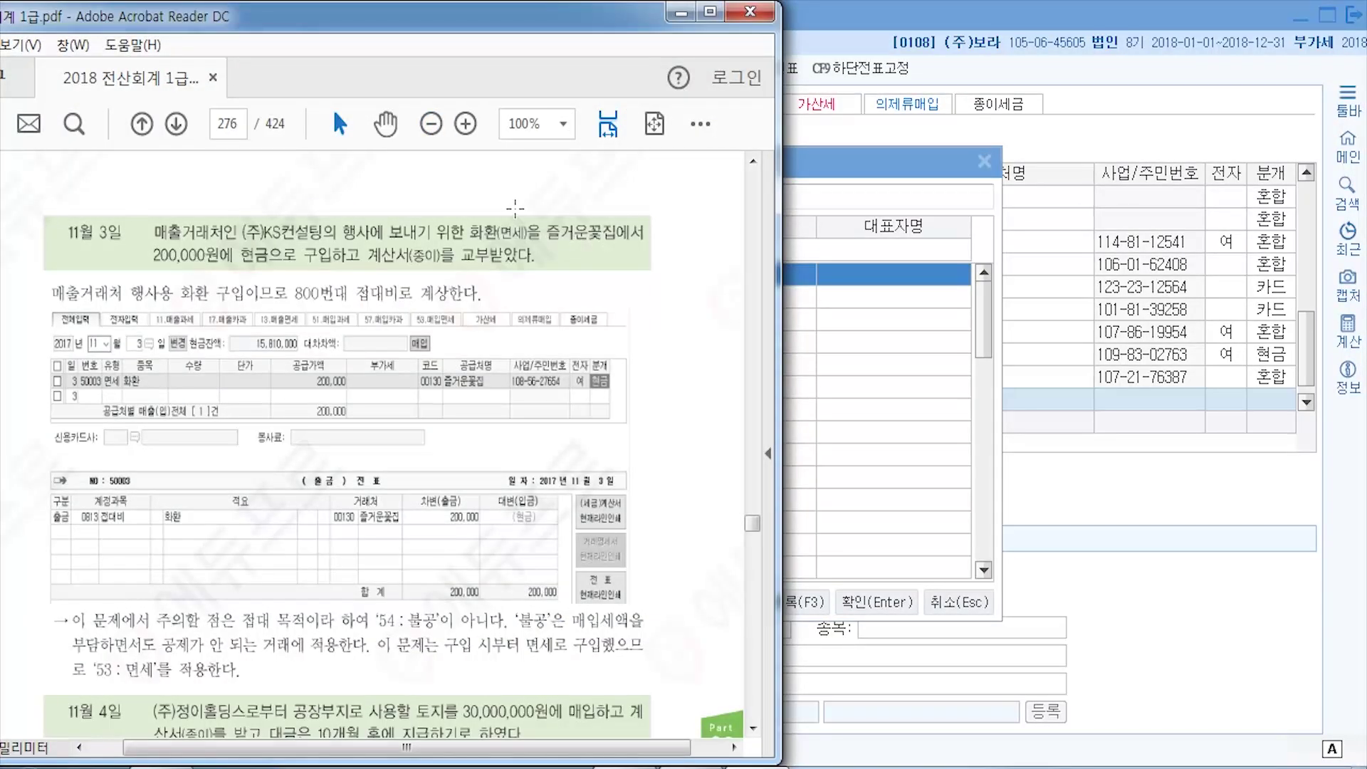
click(828, 170)
text(즐거)
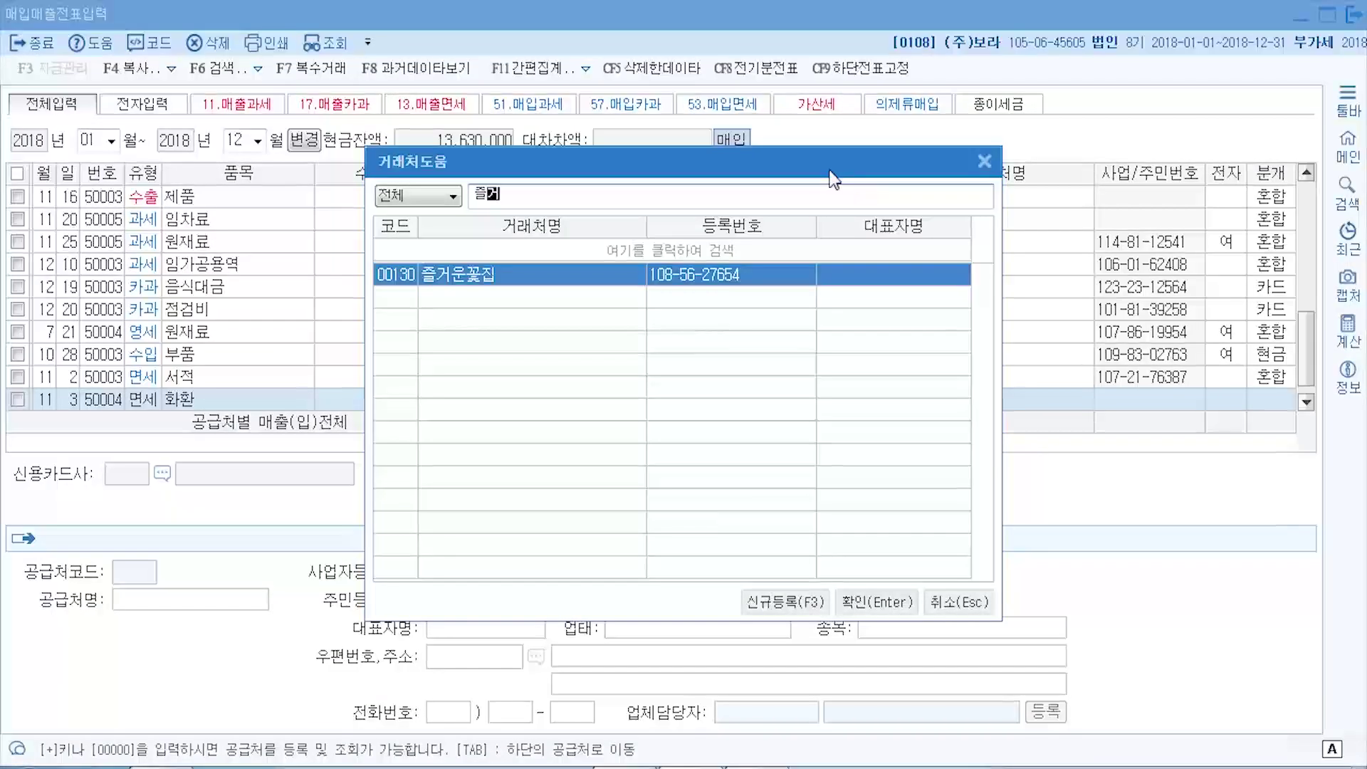
key(Return)
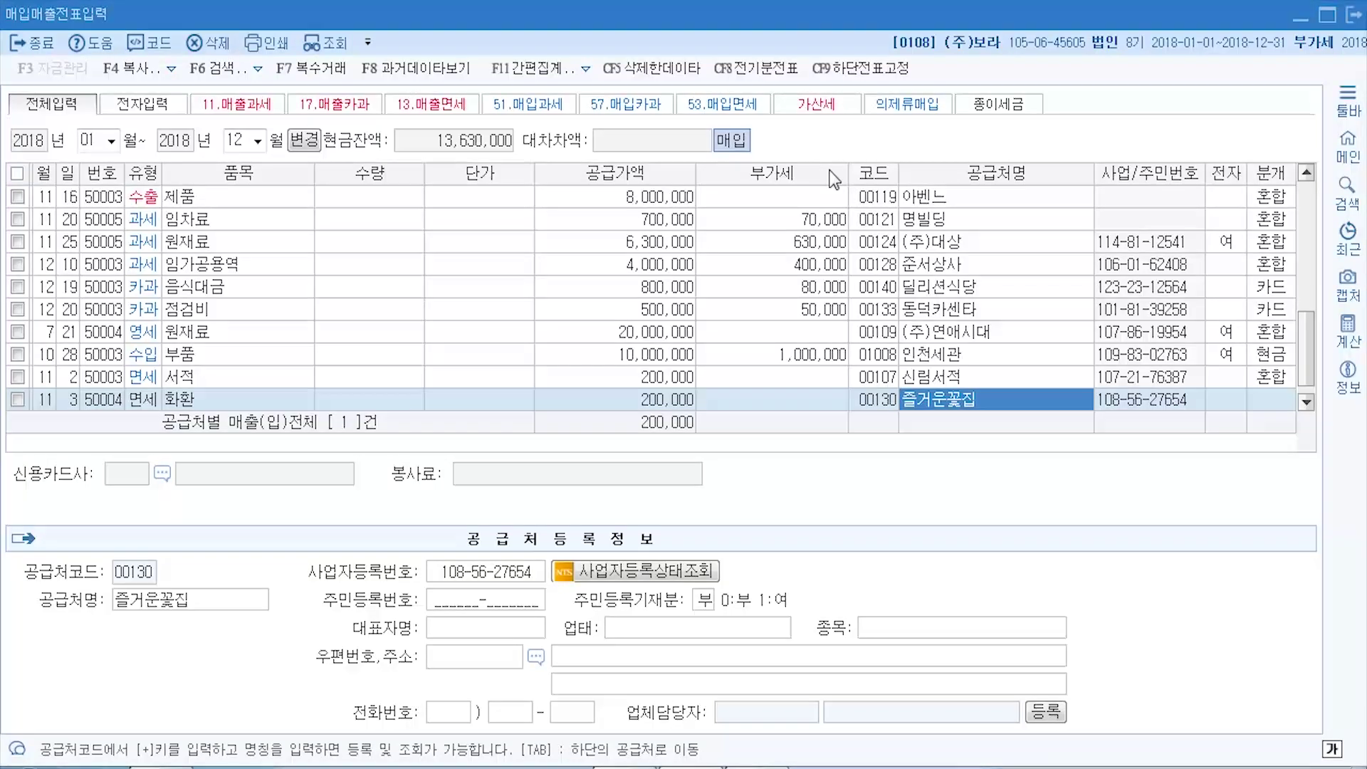
key(Return)
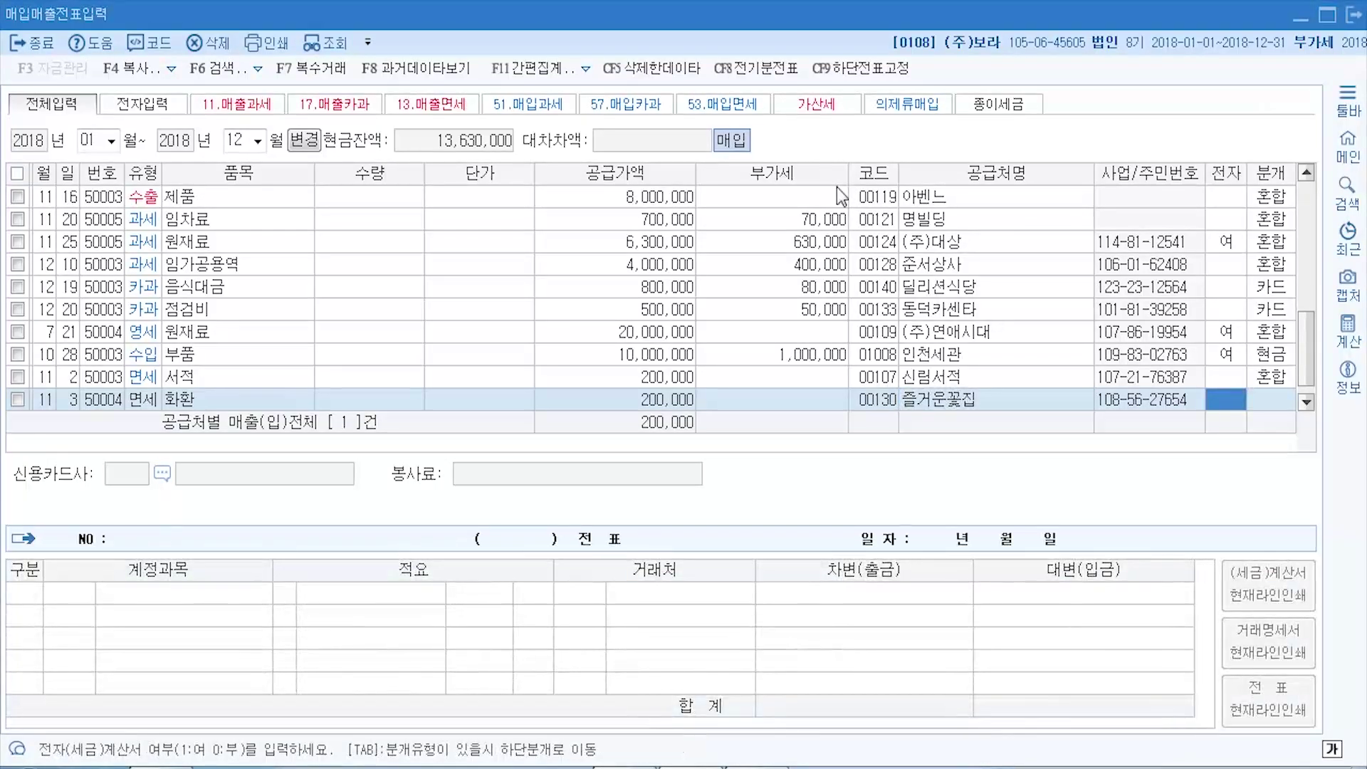
- Bring up the textbook's 11월 3일 화환 solution showing the 0813 접대비 cash voucher
key(alt+Tab)
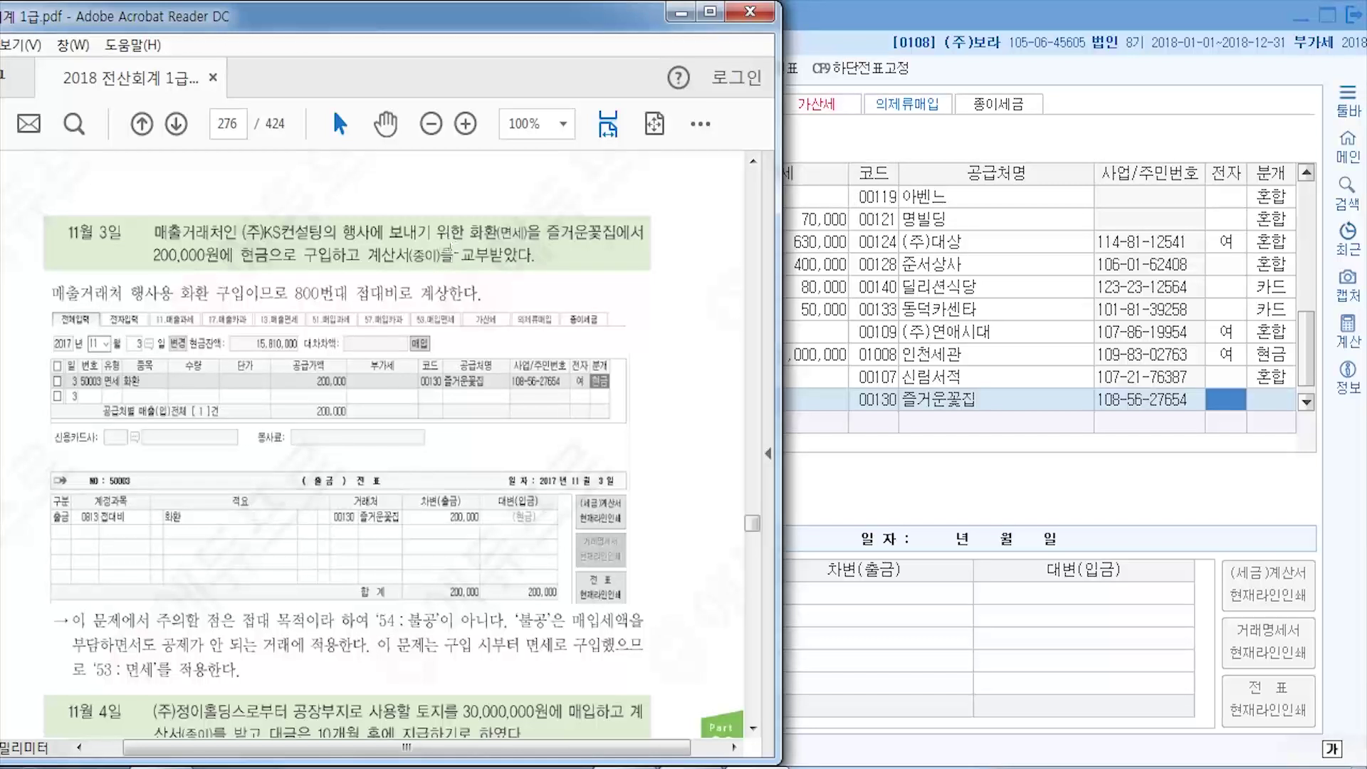
- Leave 전자 blank and set the 화환 row to cash (1) journalizing
click(1226, 409)
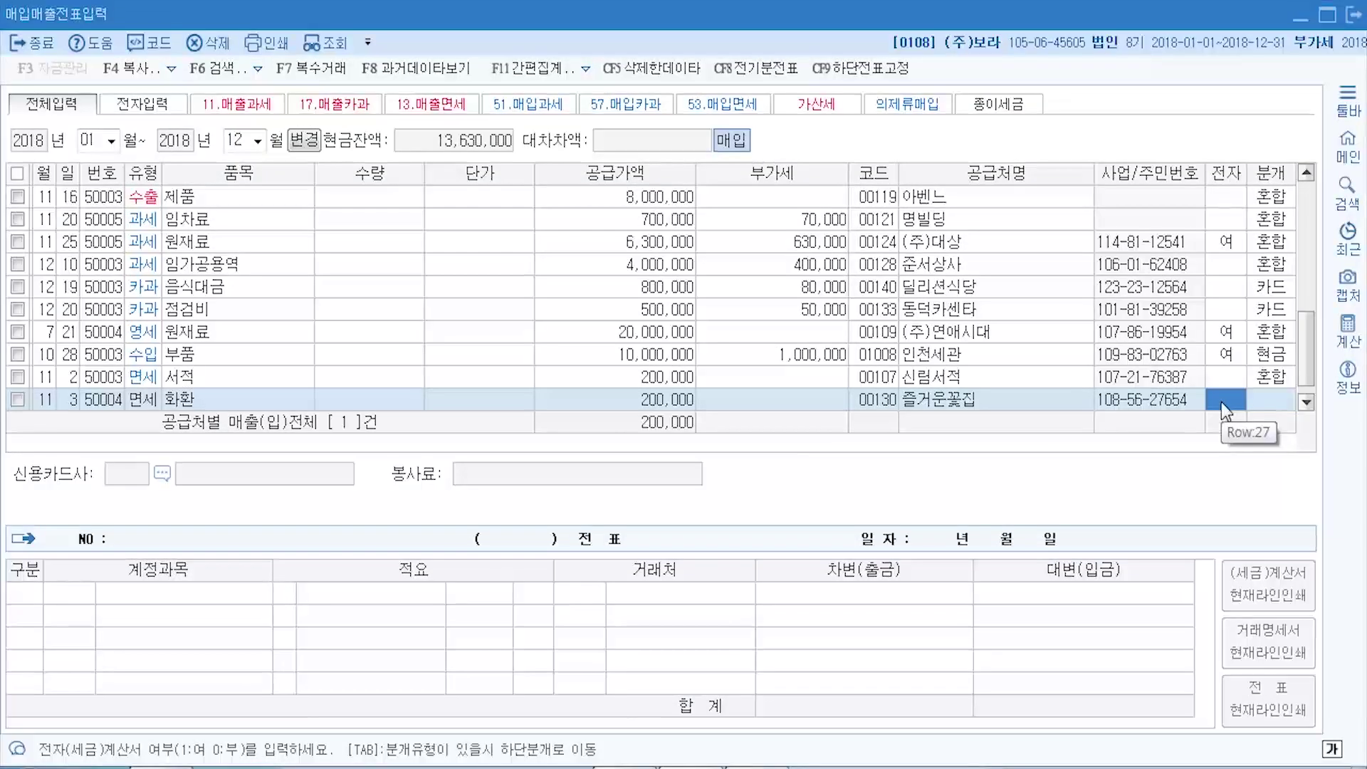
key(Return)
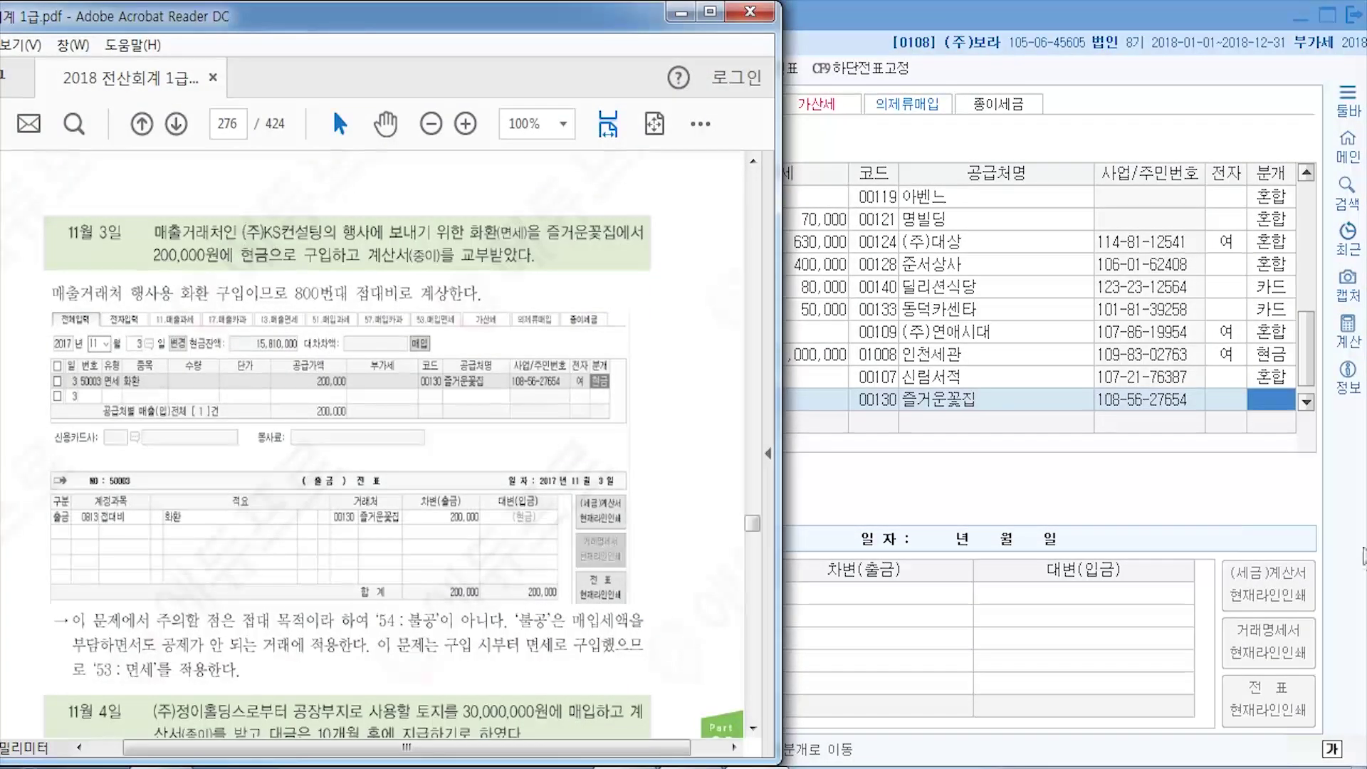
click(1282, 410)
key(1)
key(Return)
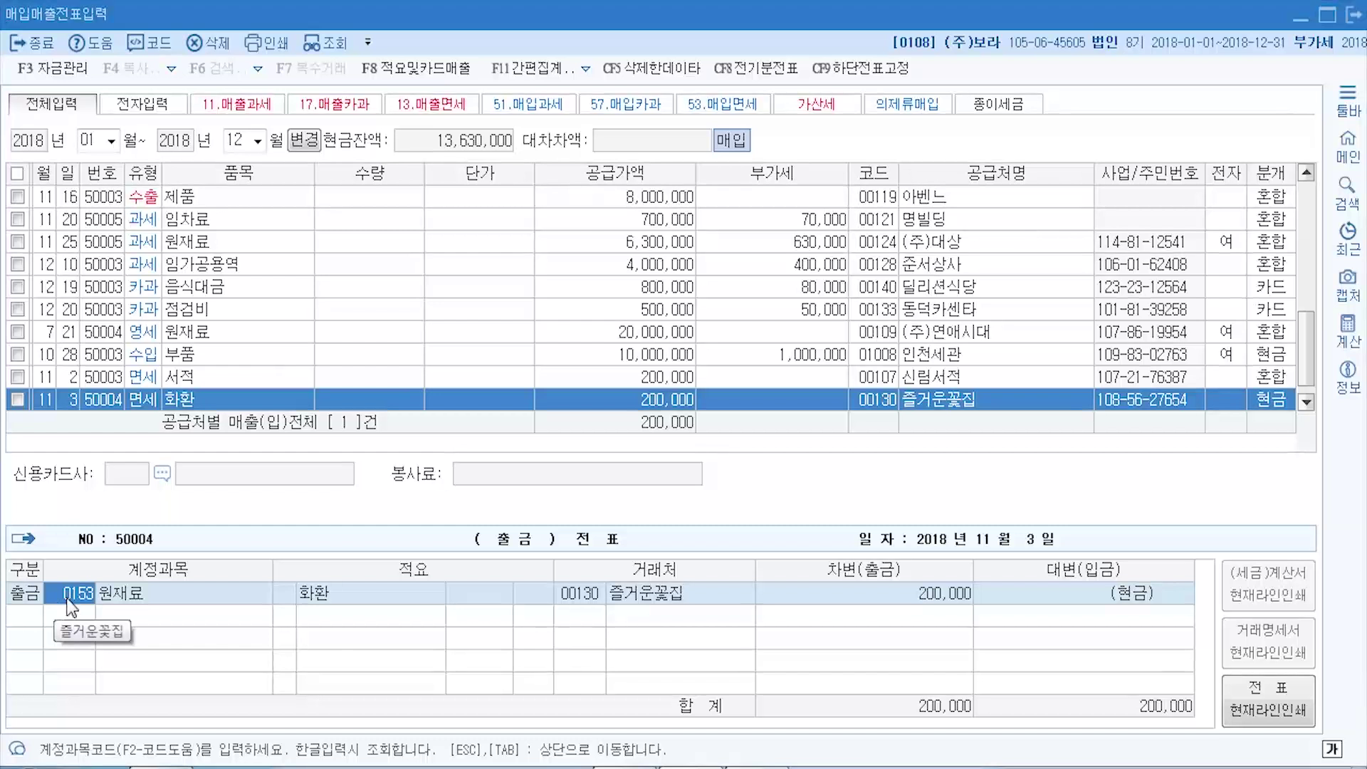
- Search 접대 and set the 화환 cash voucher's debit account to 0813 접대비 200,000
key(F2)
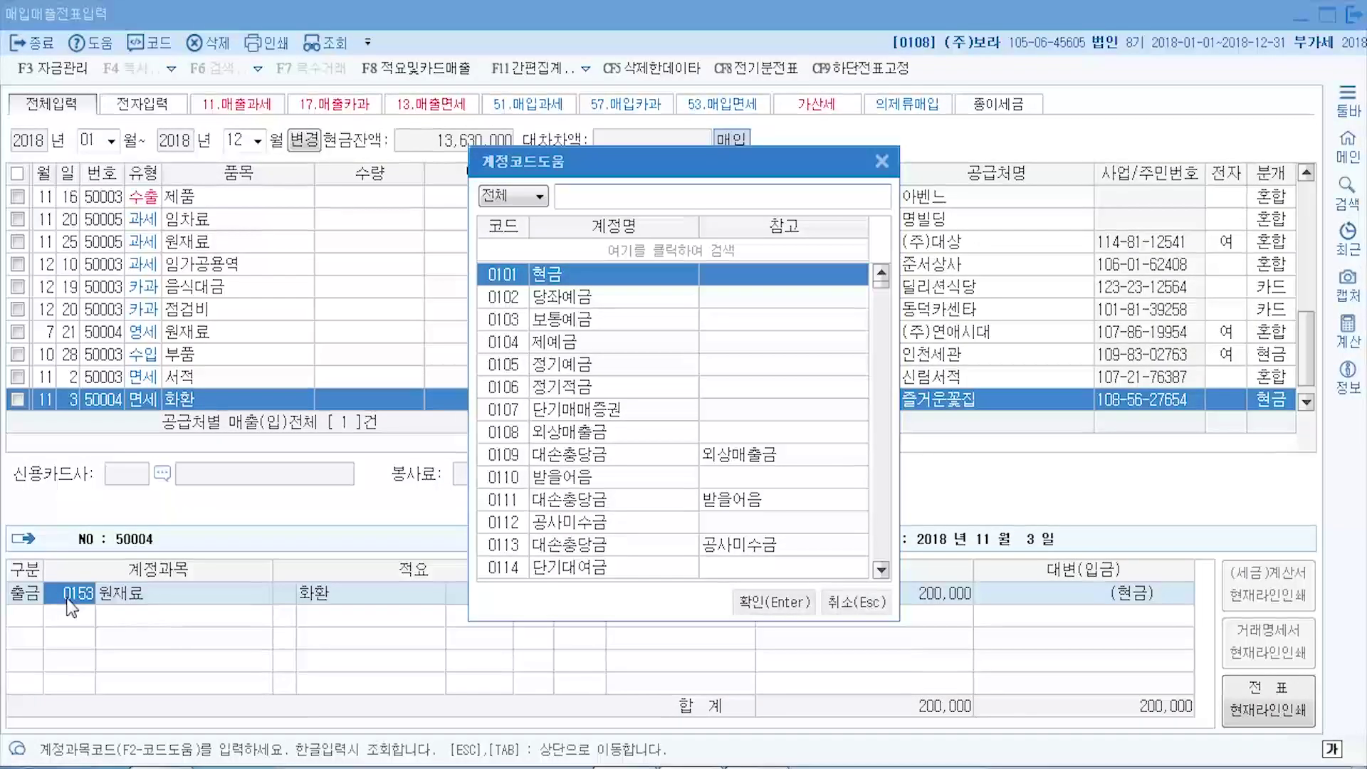
text(접대)
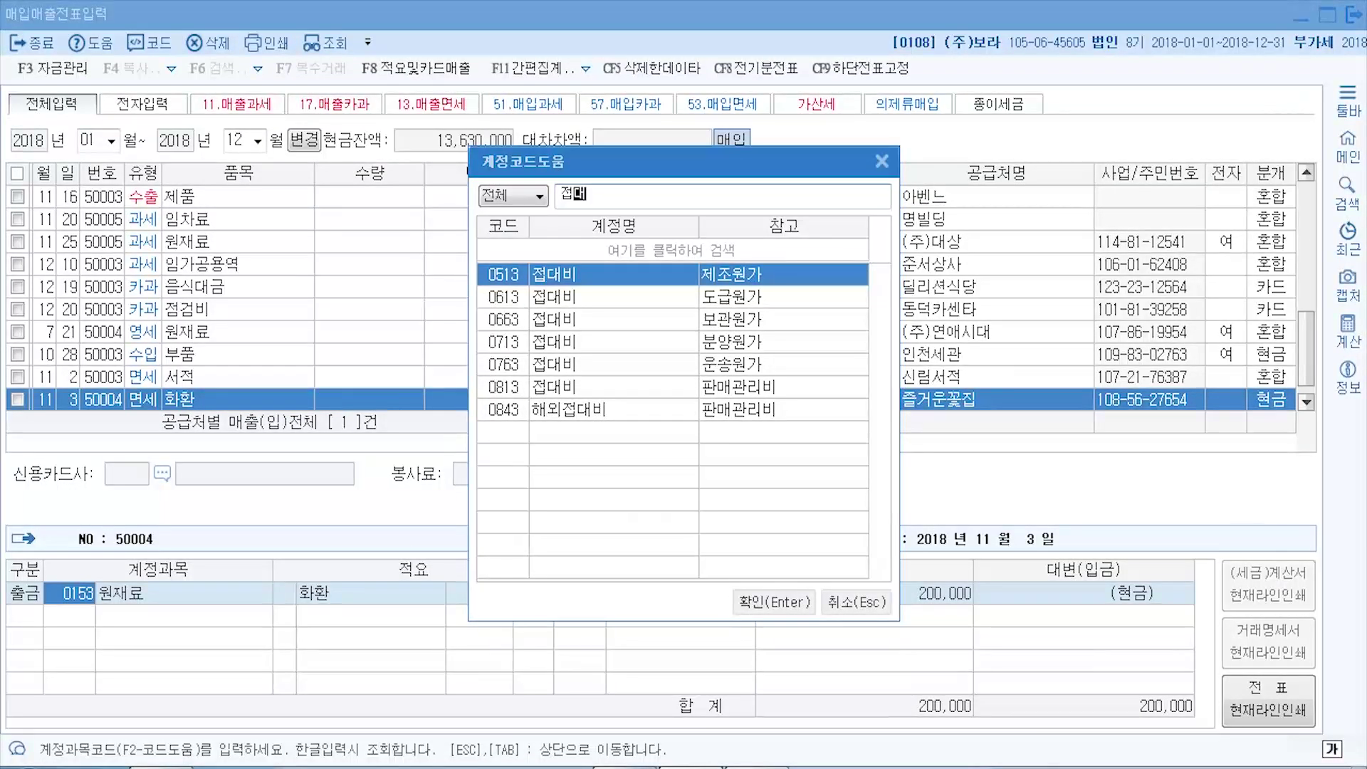
key(alt+Tab)
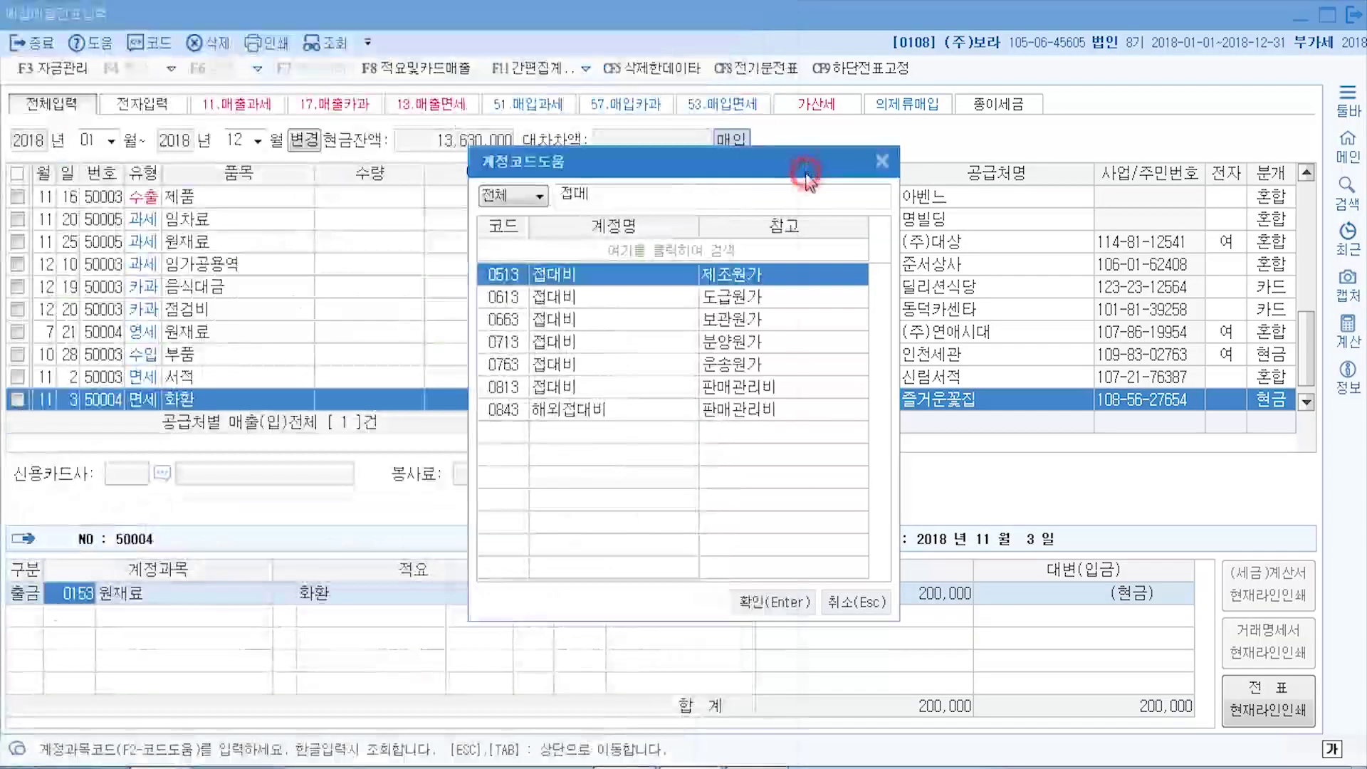
click(885, 151)
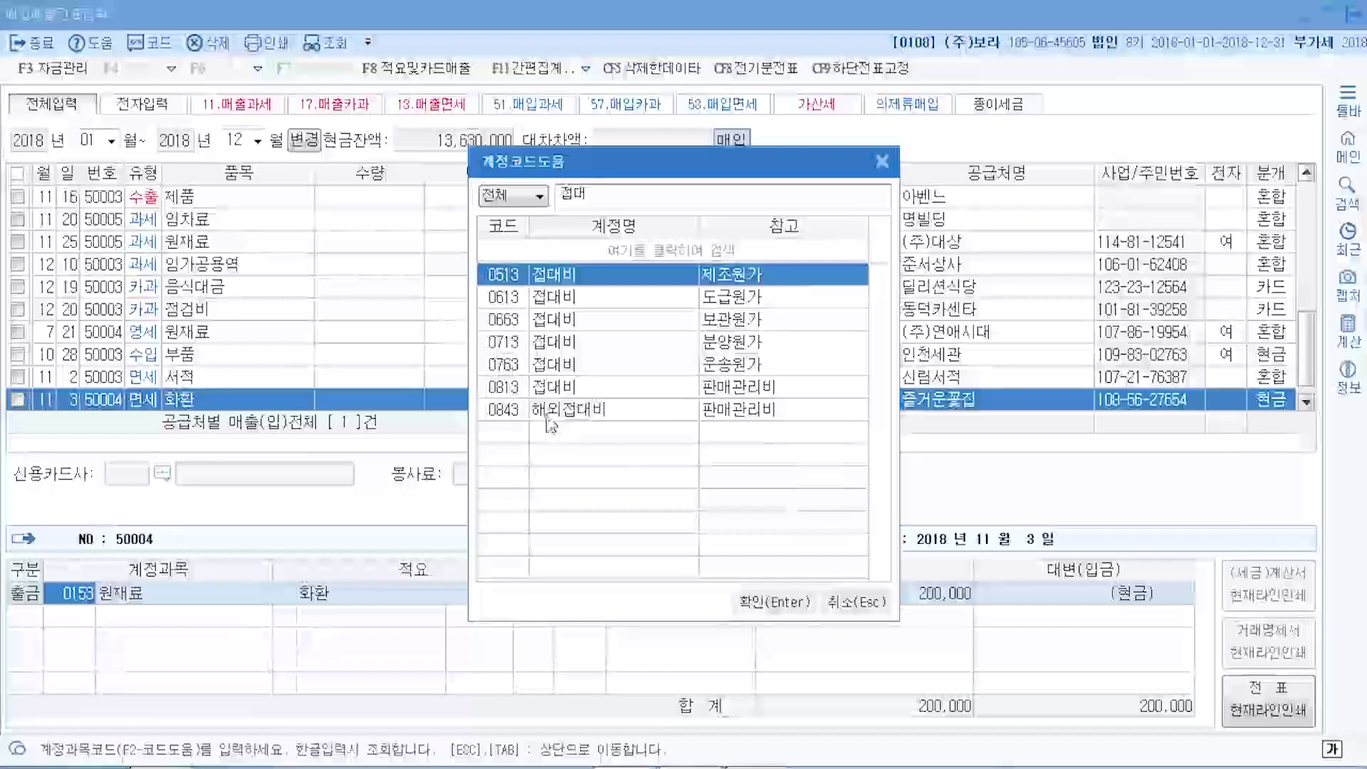
click(536, 388)
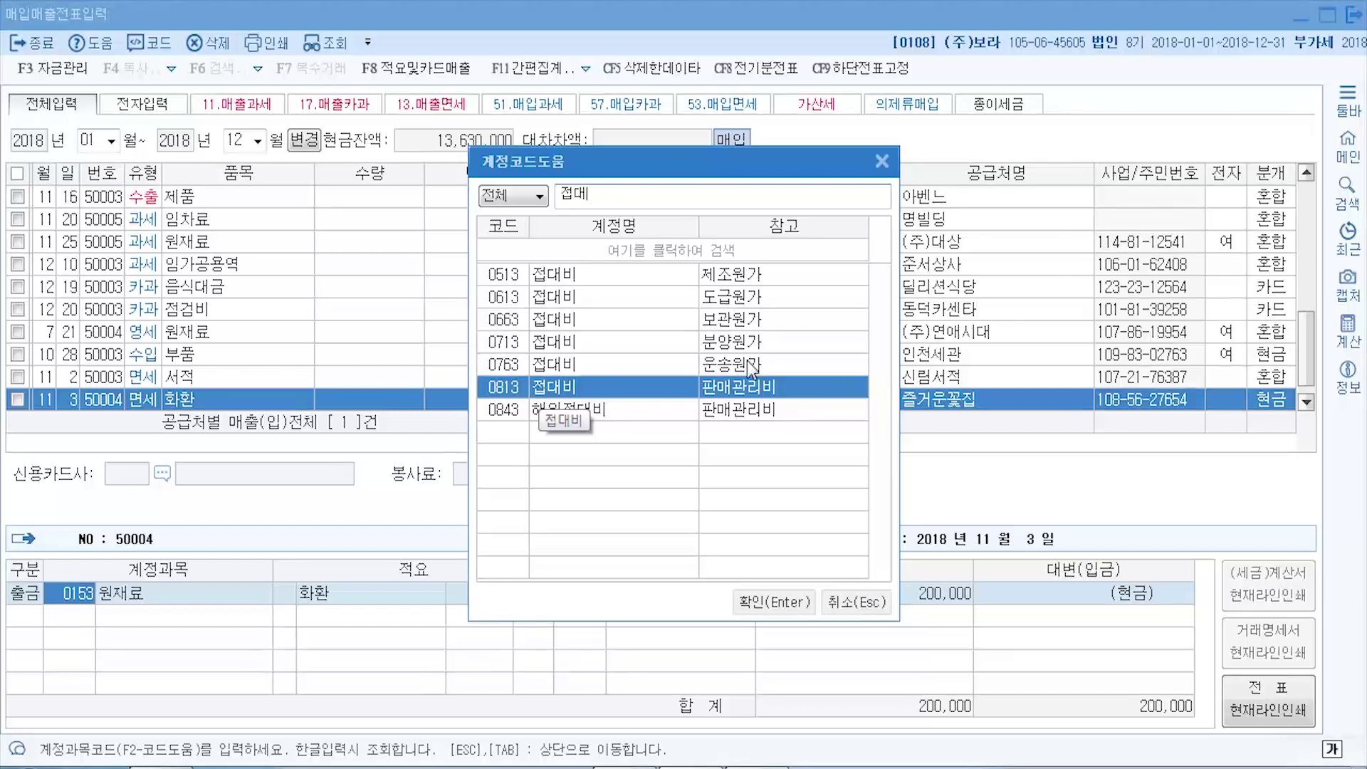
click(784, 603)
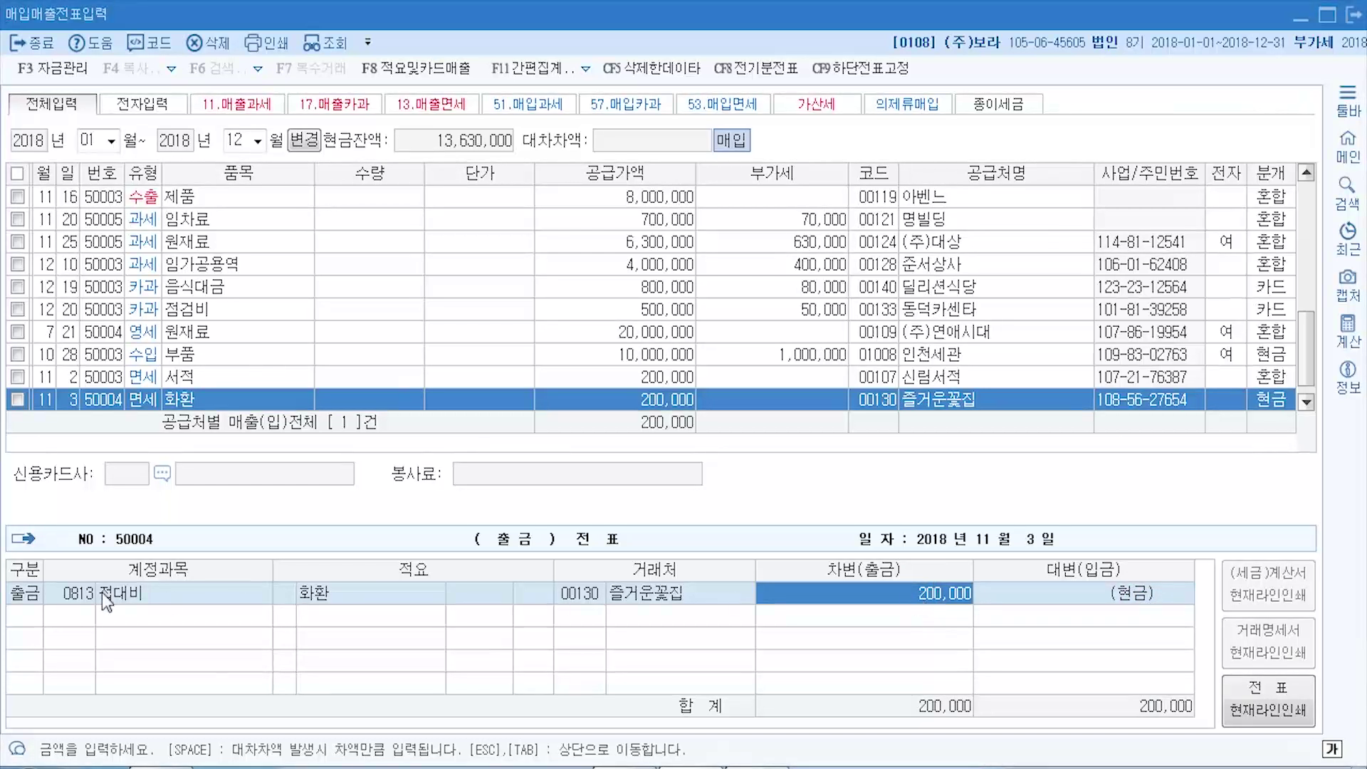
click(74, 595)
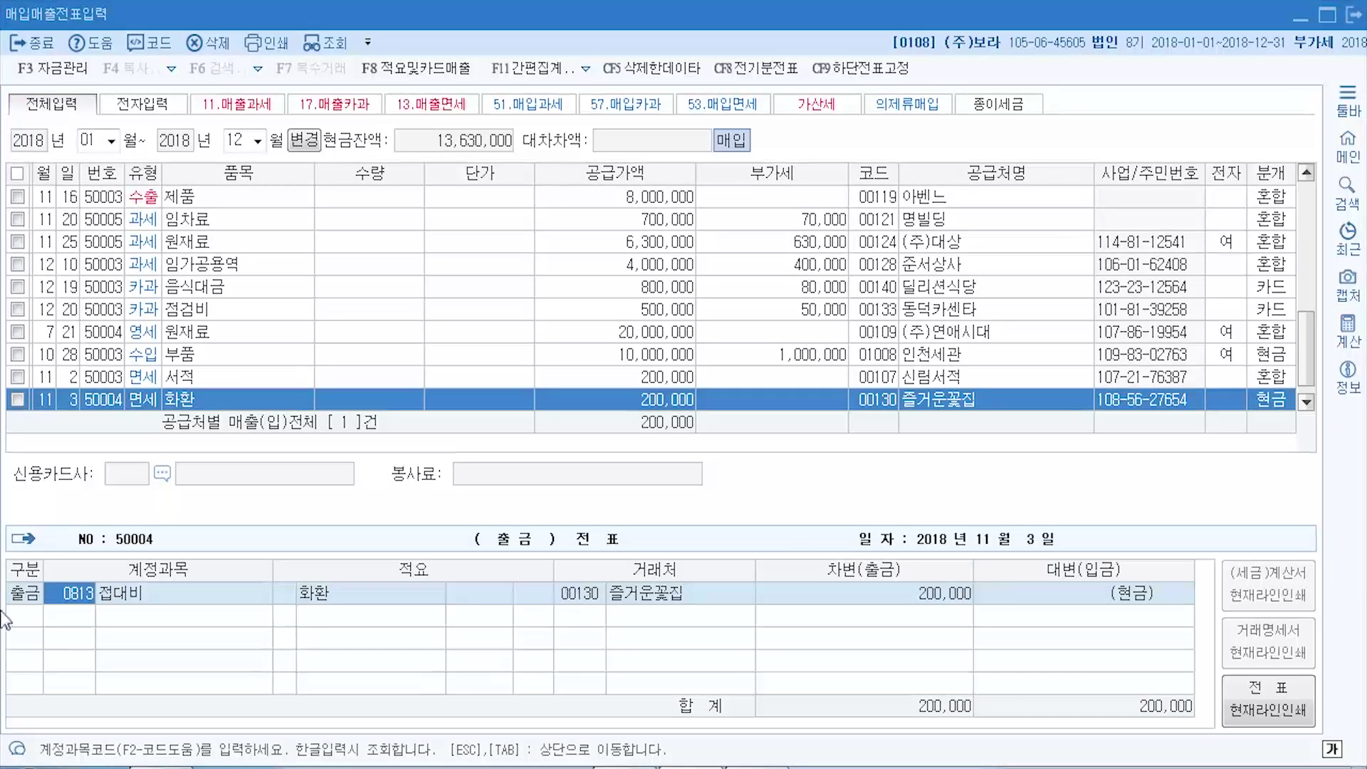
click(1279, 400)
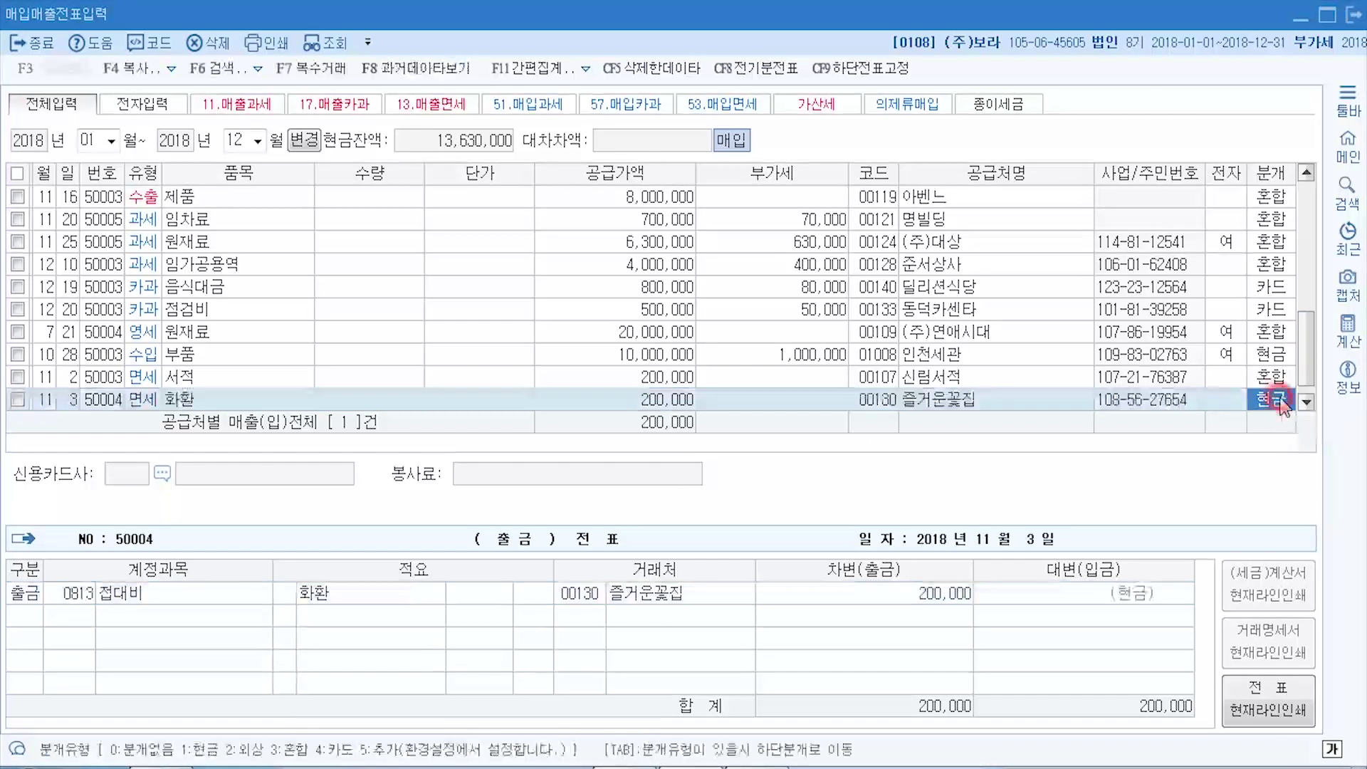
key(Tab)
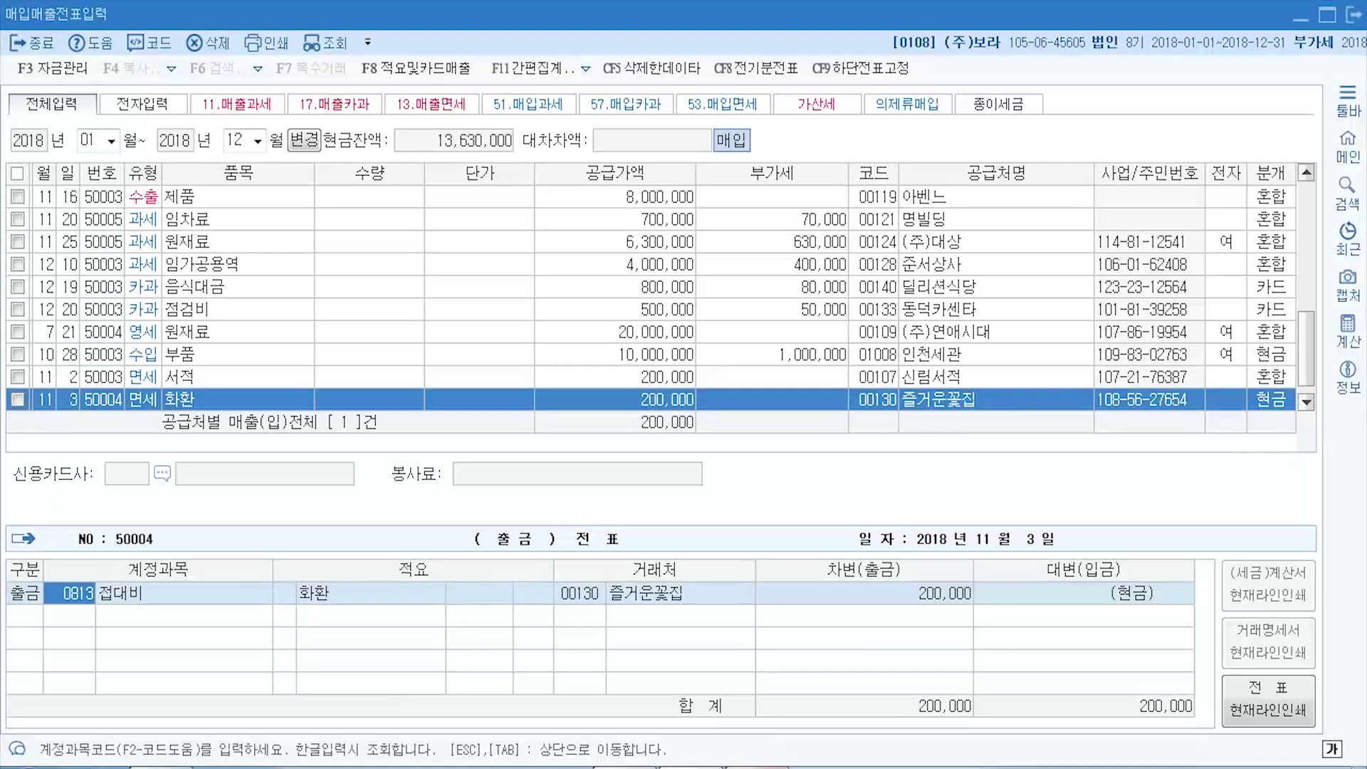
key(alt+Tab)
- Scroll the textbook to the 11월 4일 30,000,000 토지 purchase problem, then return to KcLep
scroll(349, 427, down, 3)
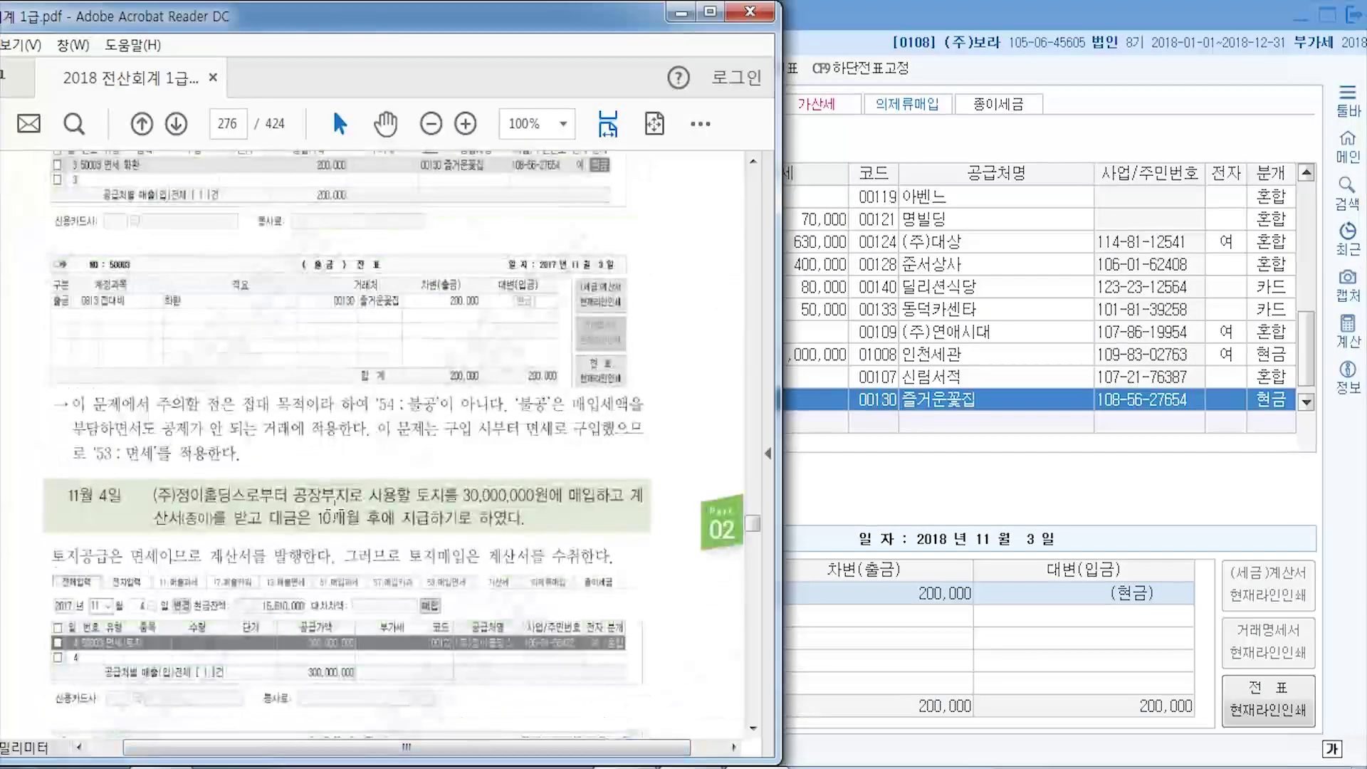
scroll(332, 516, down, 3)
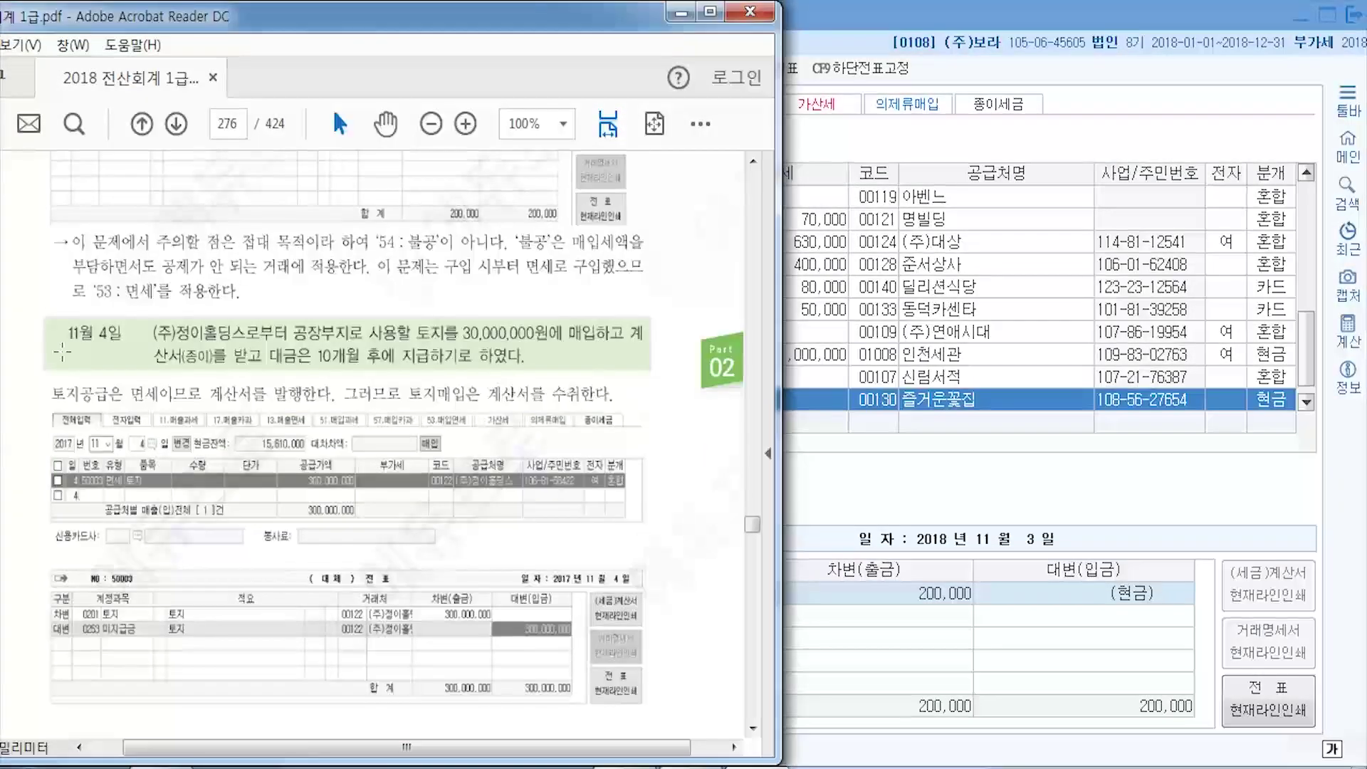
scroll(116, 349, down, 1)
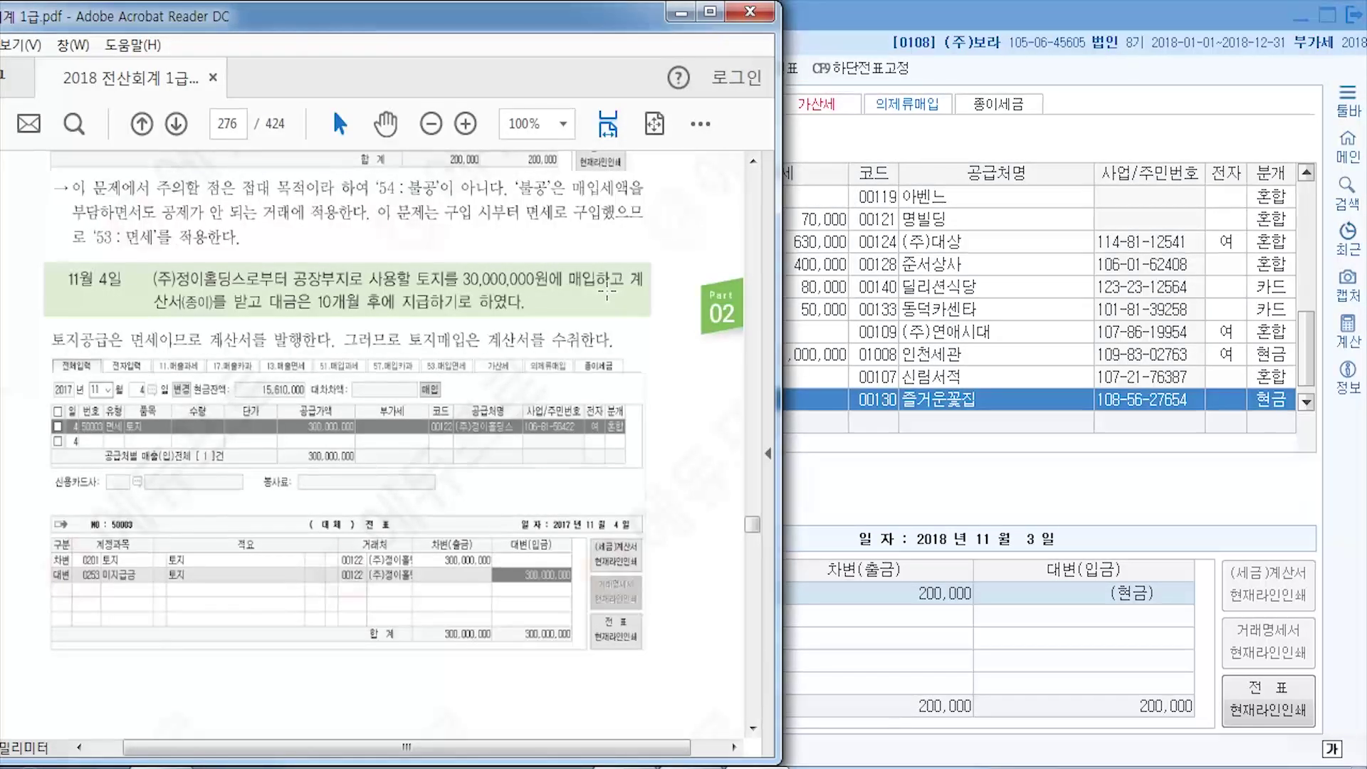
click(812, 19)
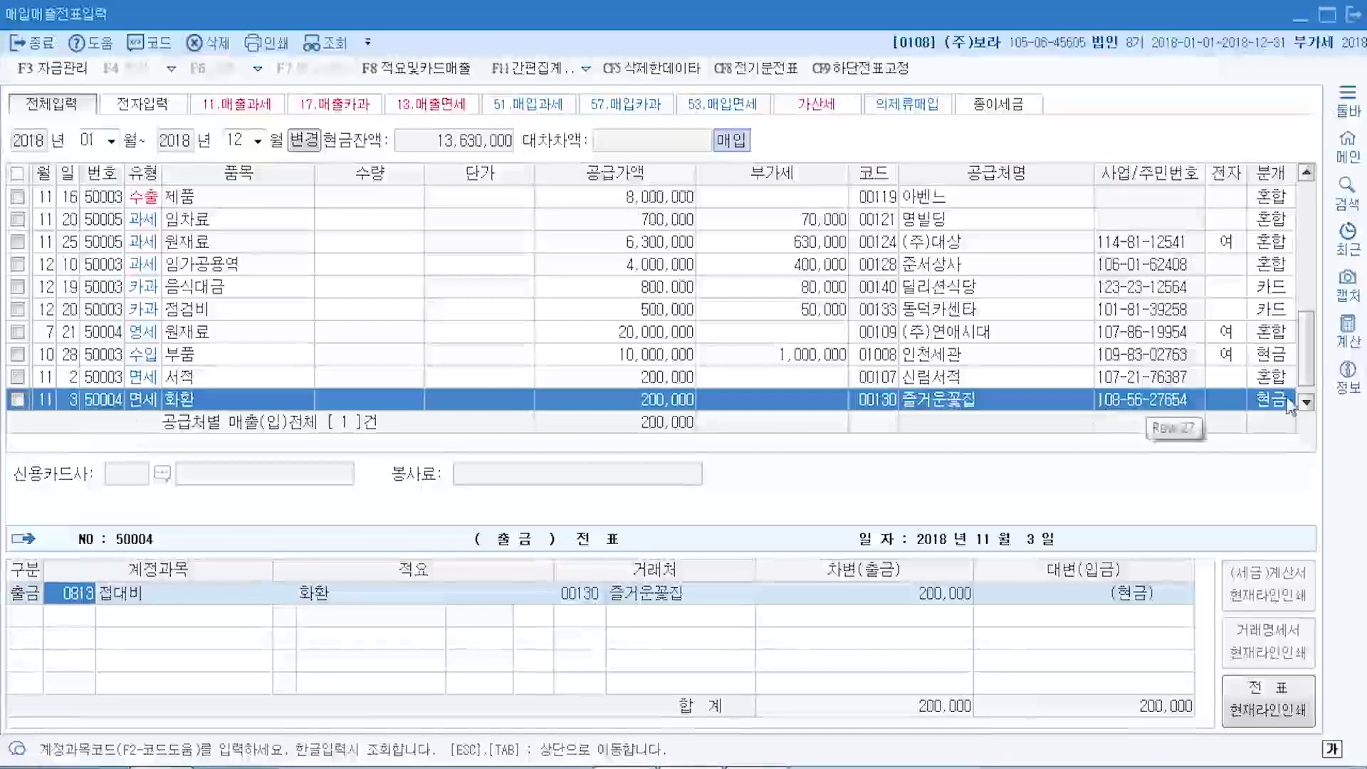
- Enter a new 11월 4일 type 53 면세 purchase row for 토지 with supply value 30,000,000
key(Escape)
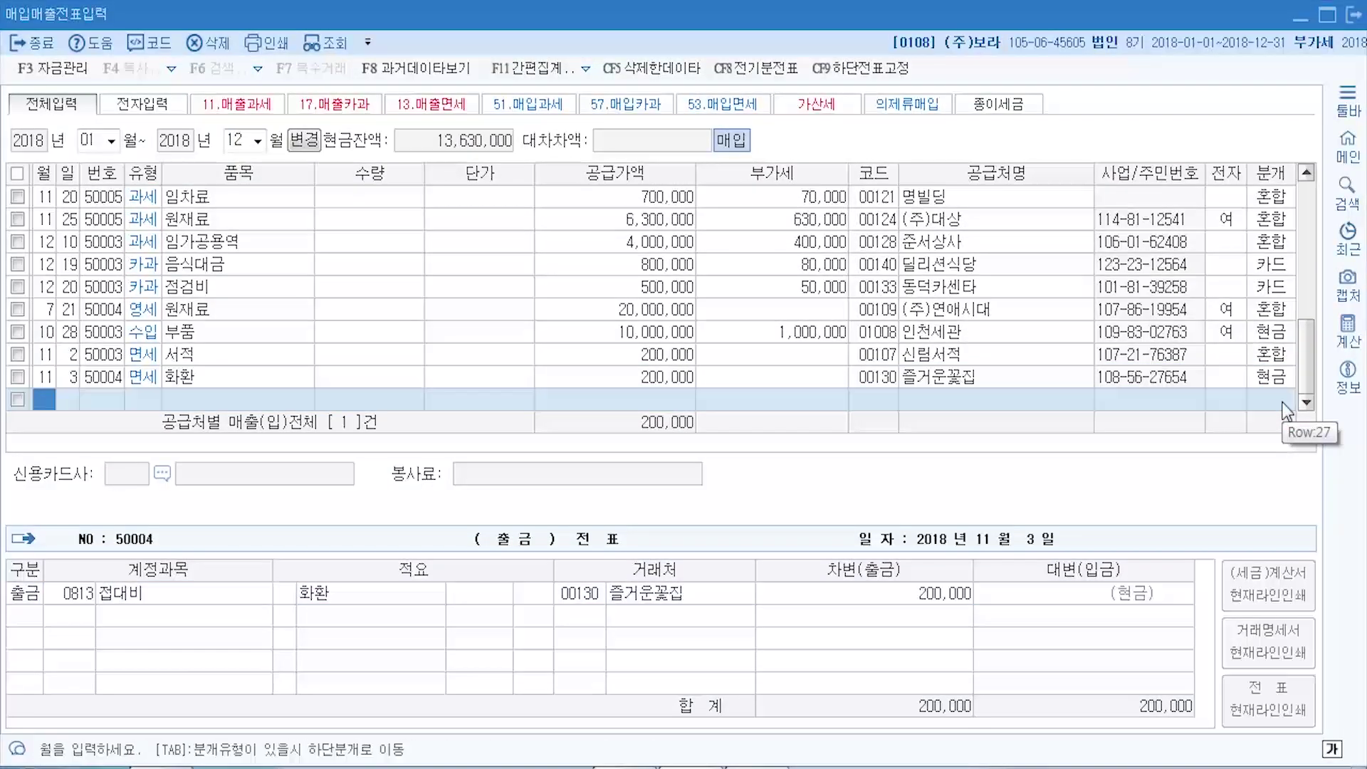
text(11)
key(Return)
text(4)
key(Return)
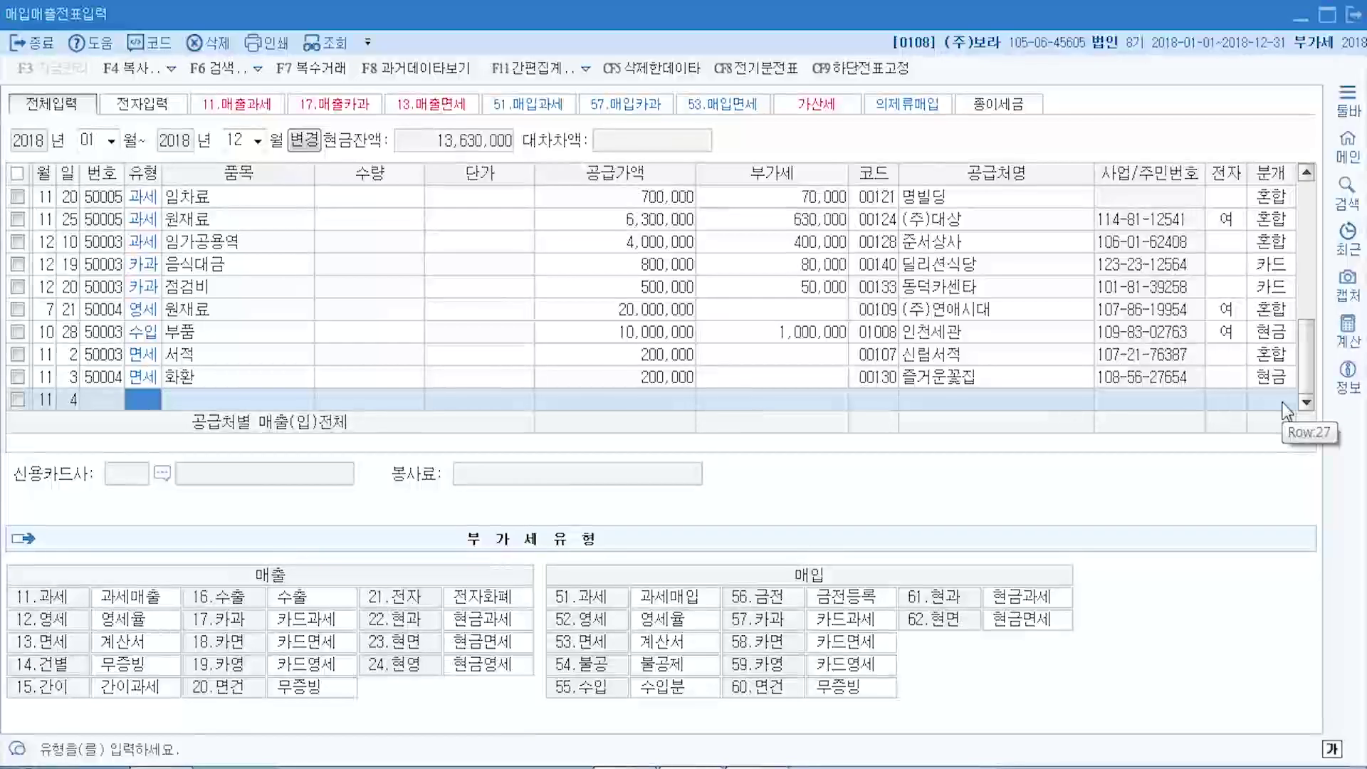
text(53)
key(Return)
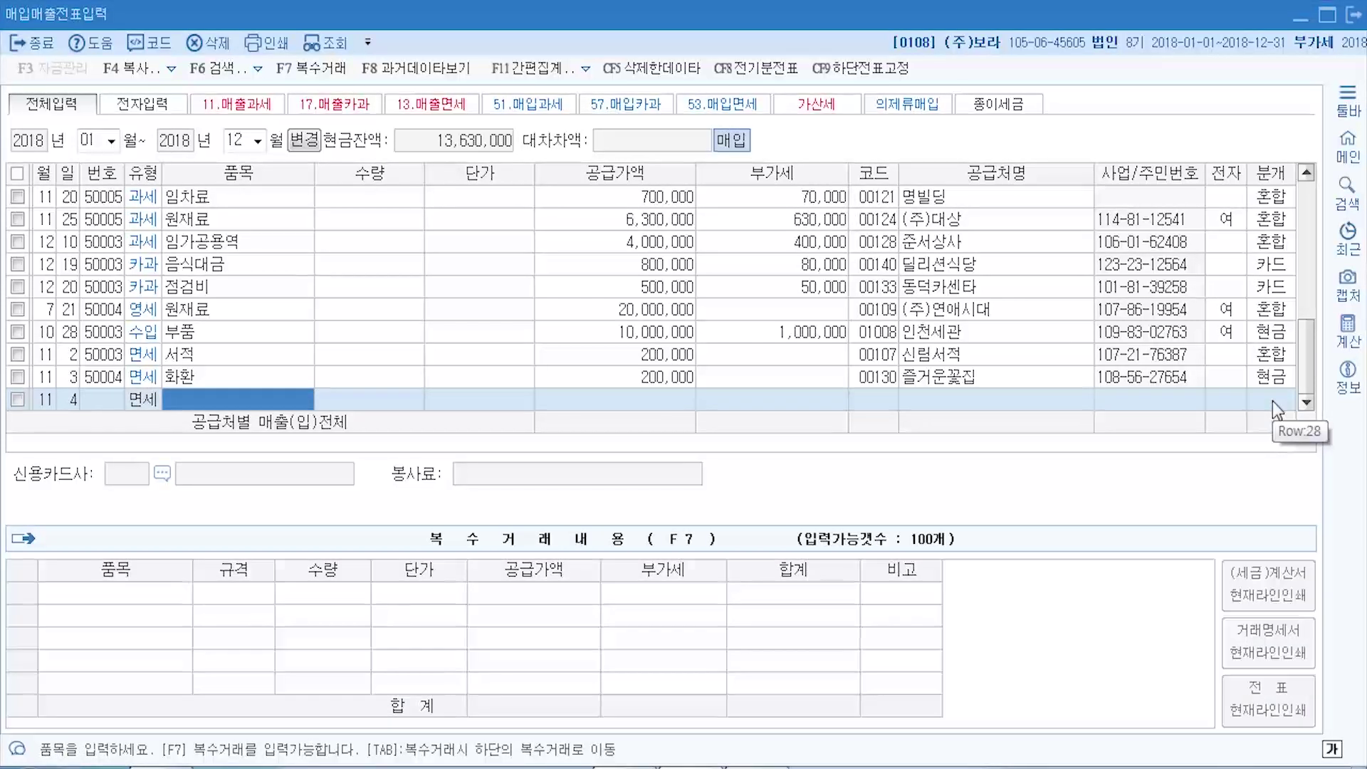
text(토)
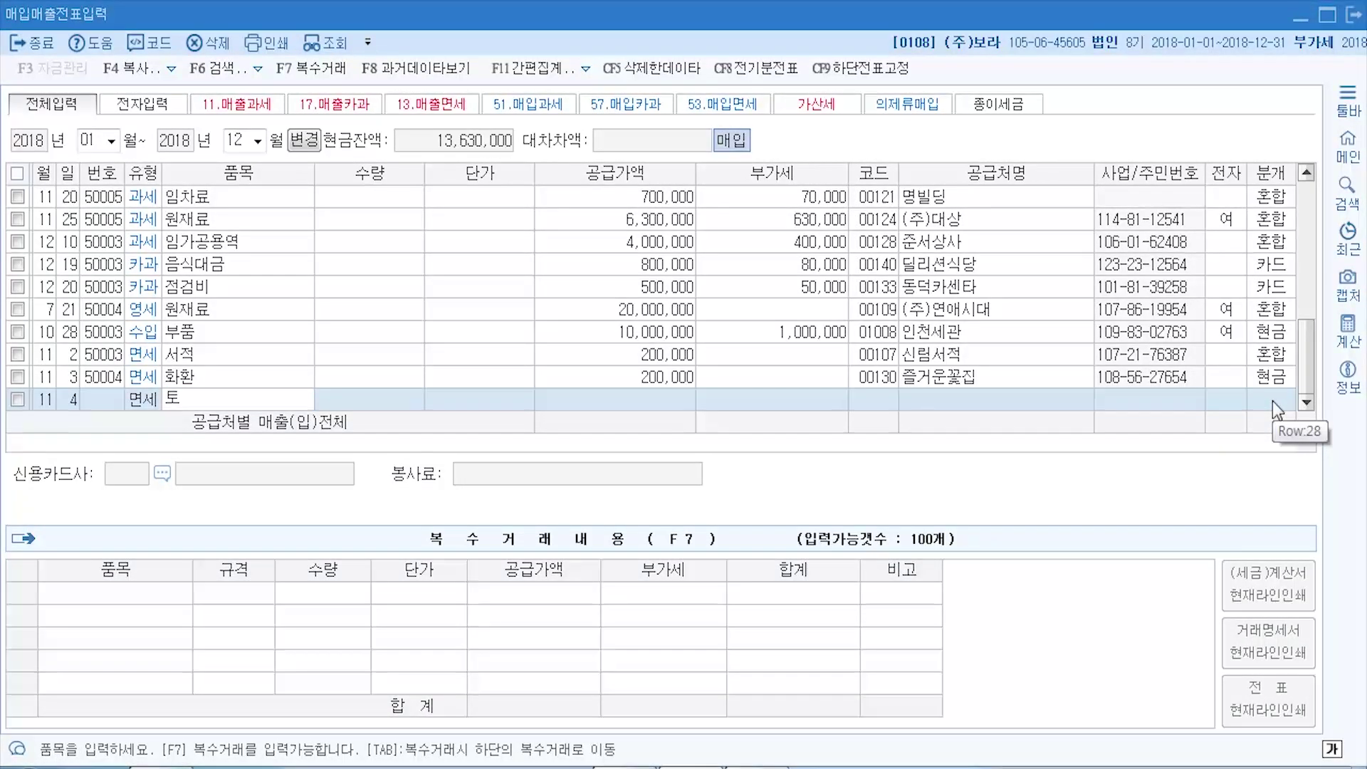
text(지)
key(Return)
key(Return)
key(Return)
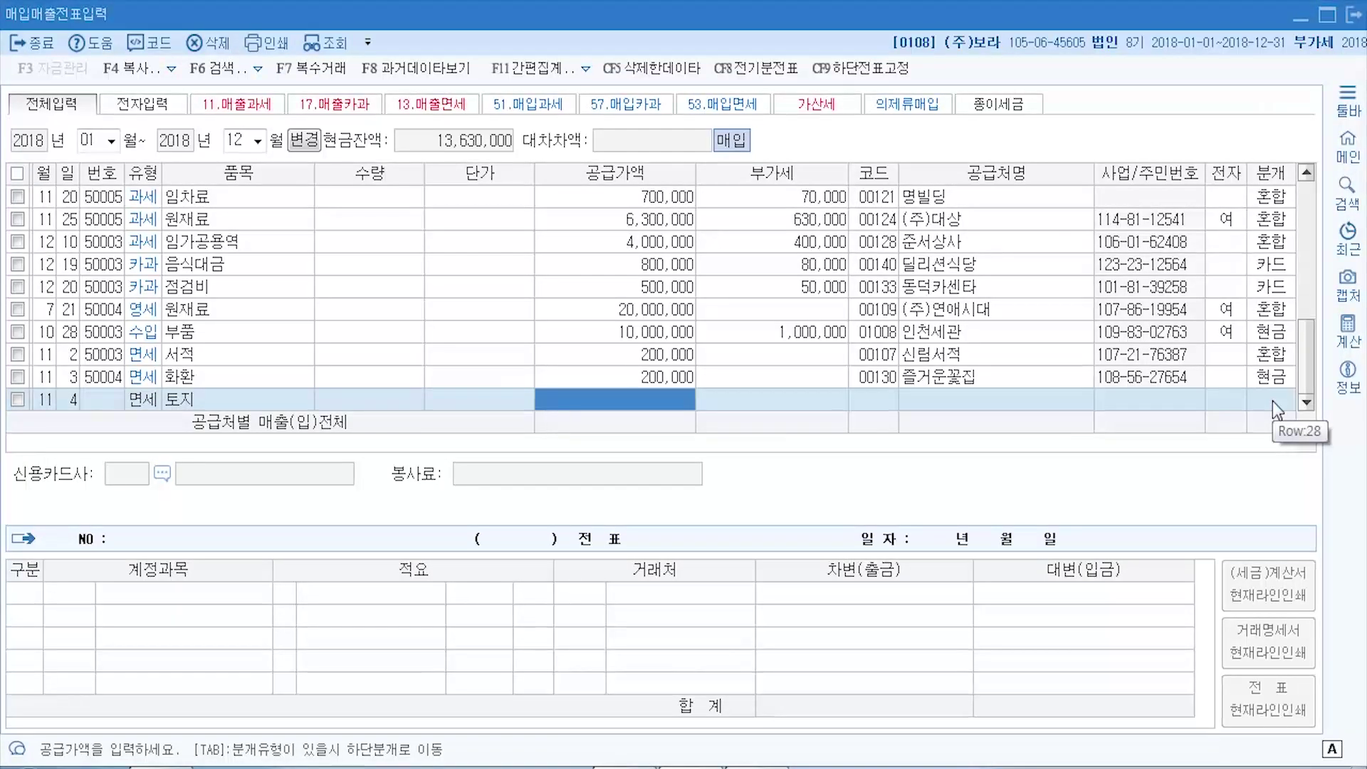
text(30000000)
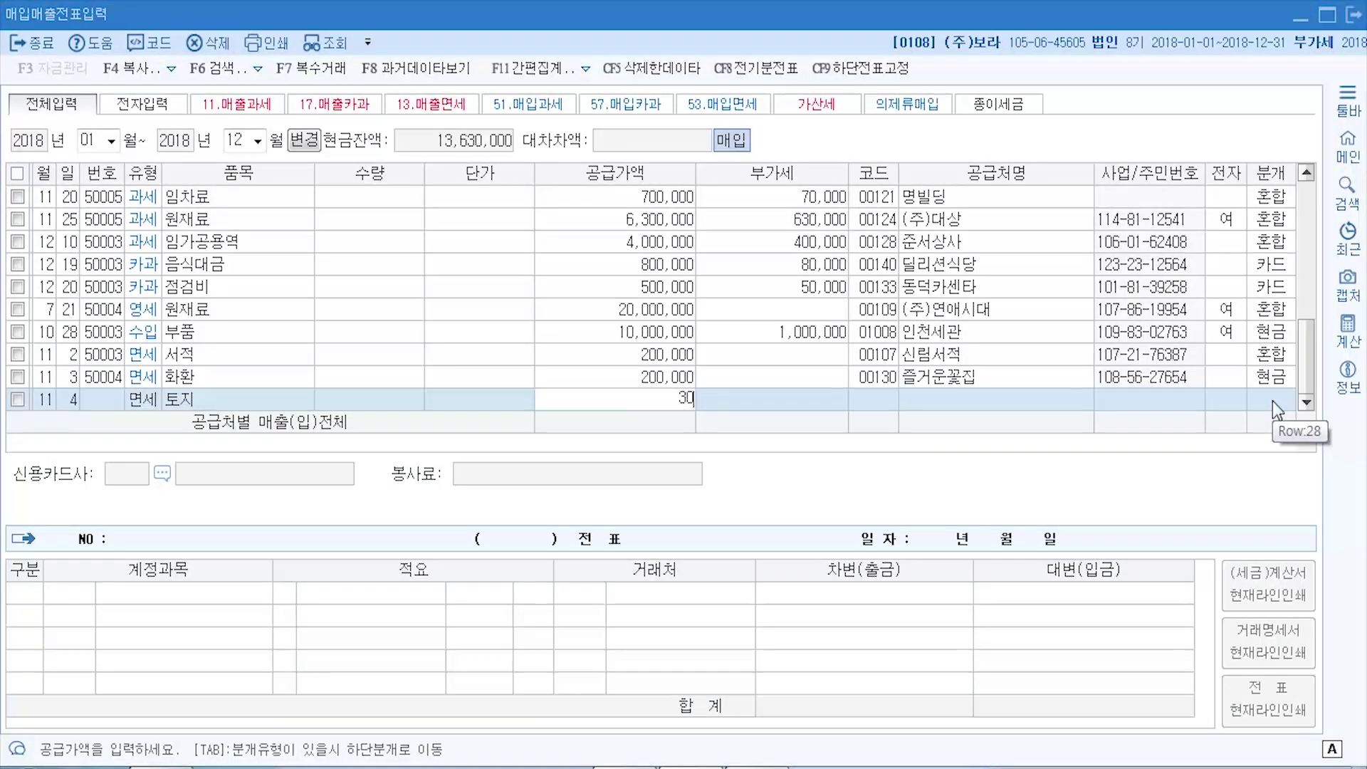
key(Return)
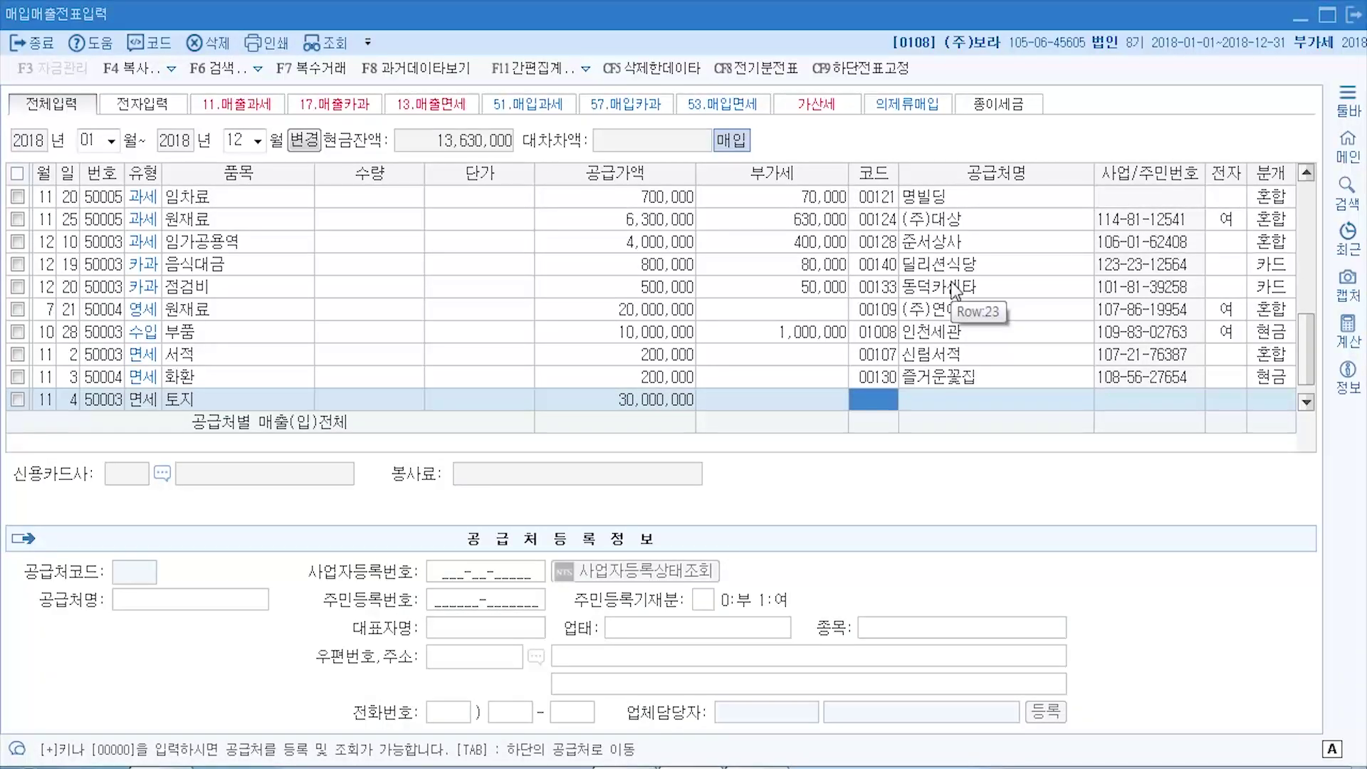
- Set supplier 00122 (주)정이홀딩스 on the 토지 row, advance to 분개, then switch to the PDF
key(F2)
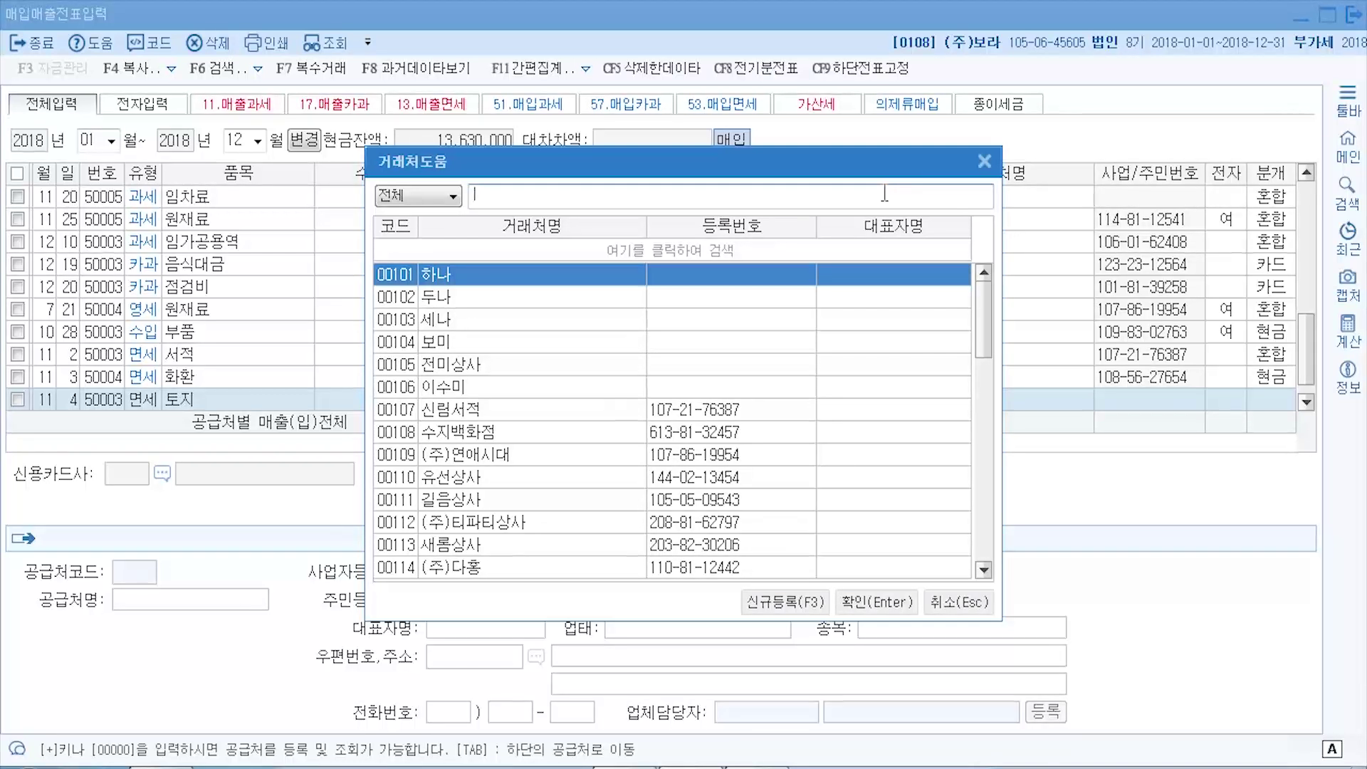
text(정)
key(Down)
key(Return)
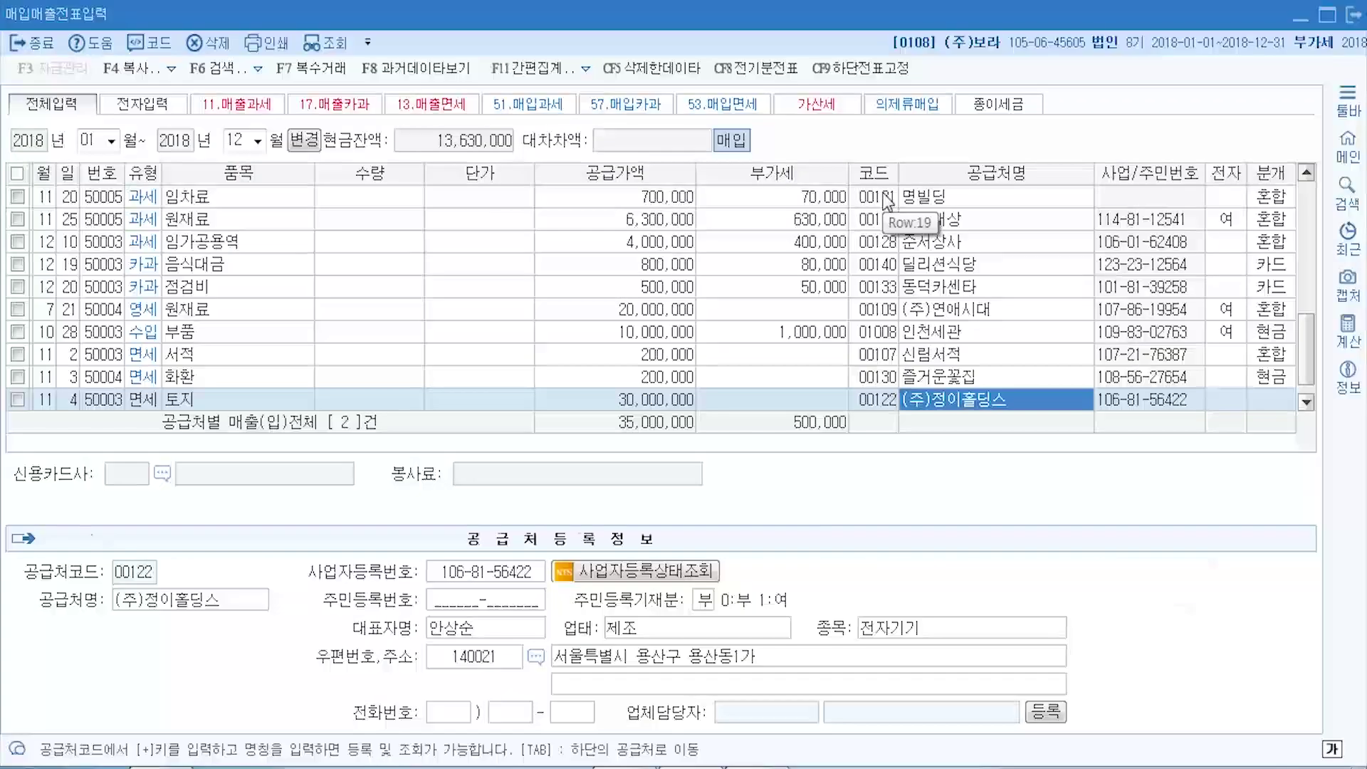
key(Return)
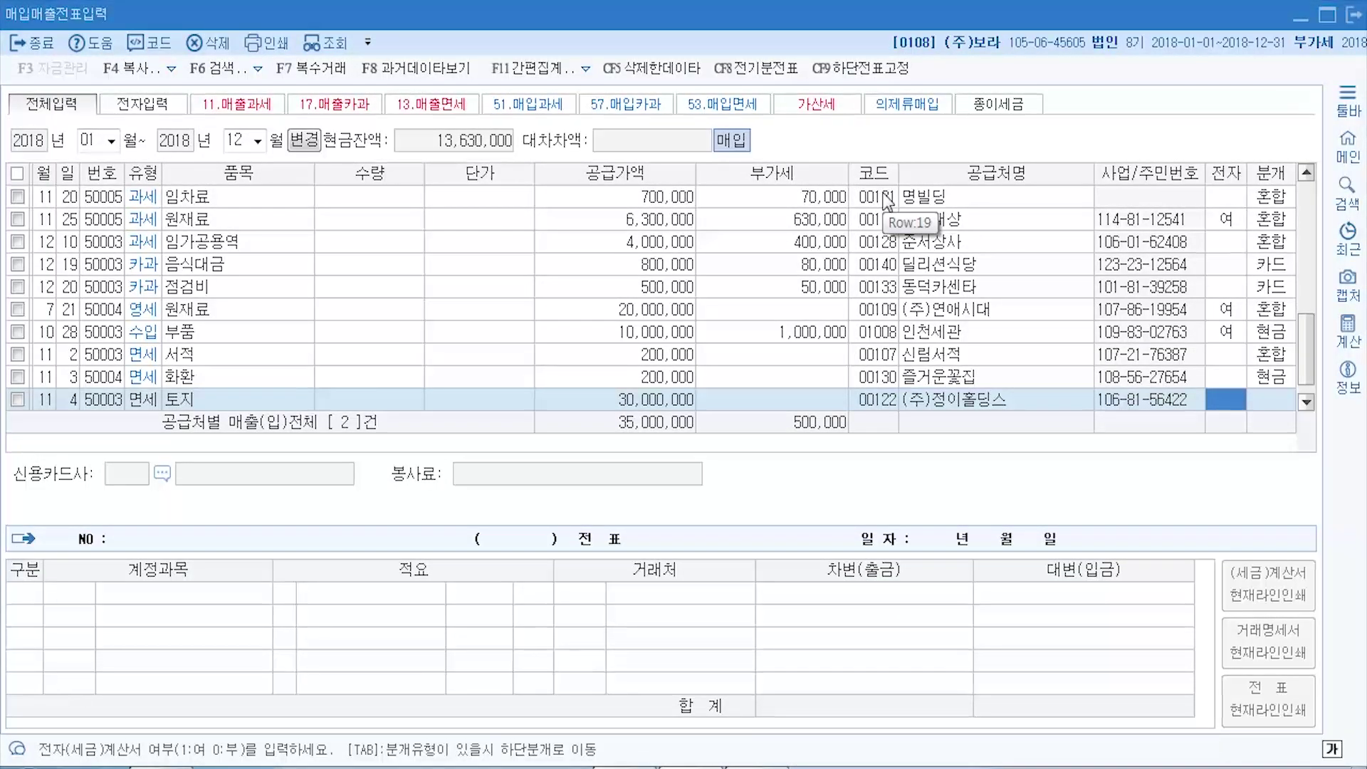
key(Return)
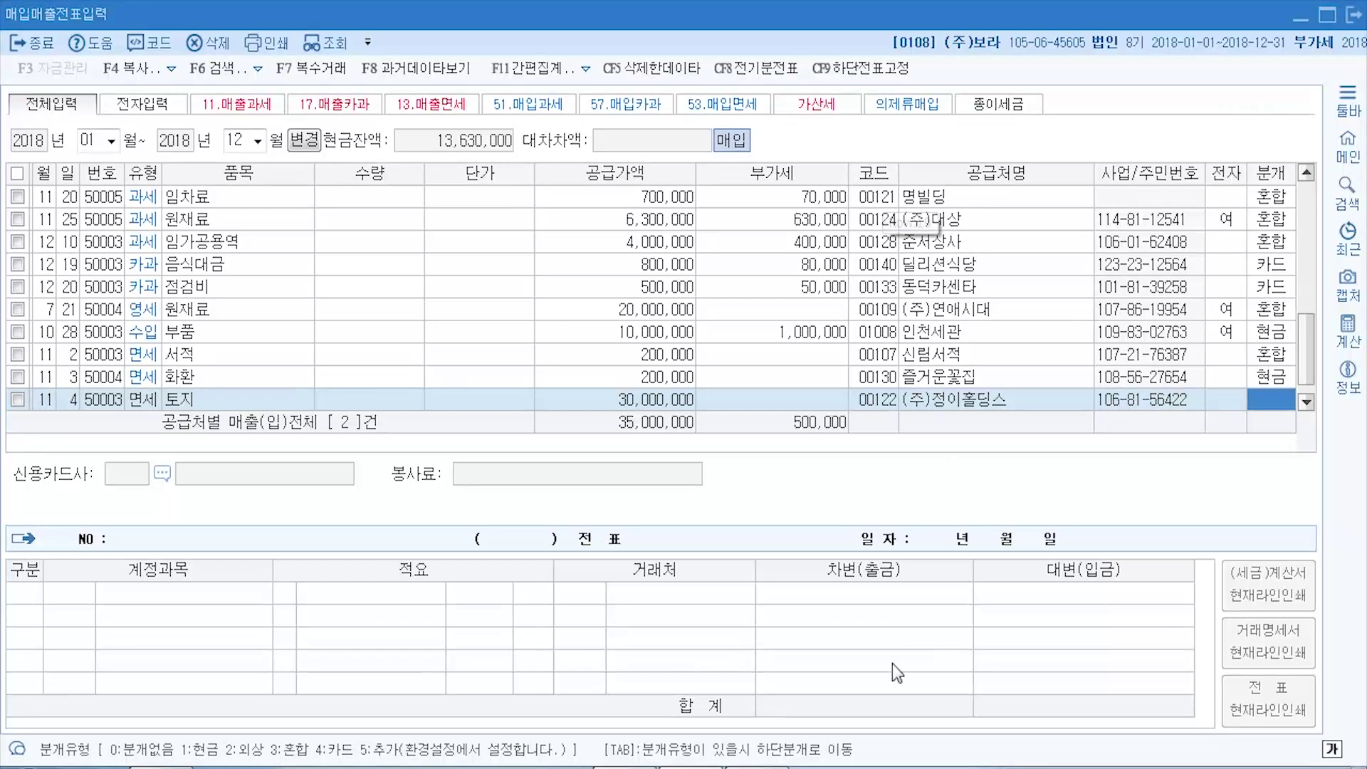
key(alt+Tab)
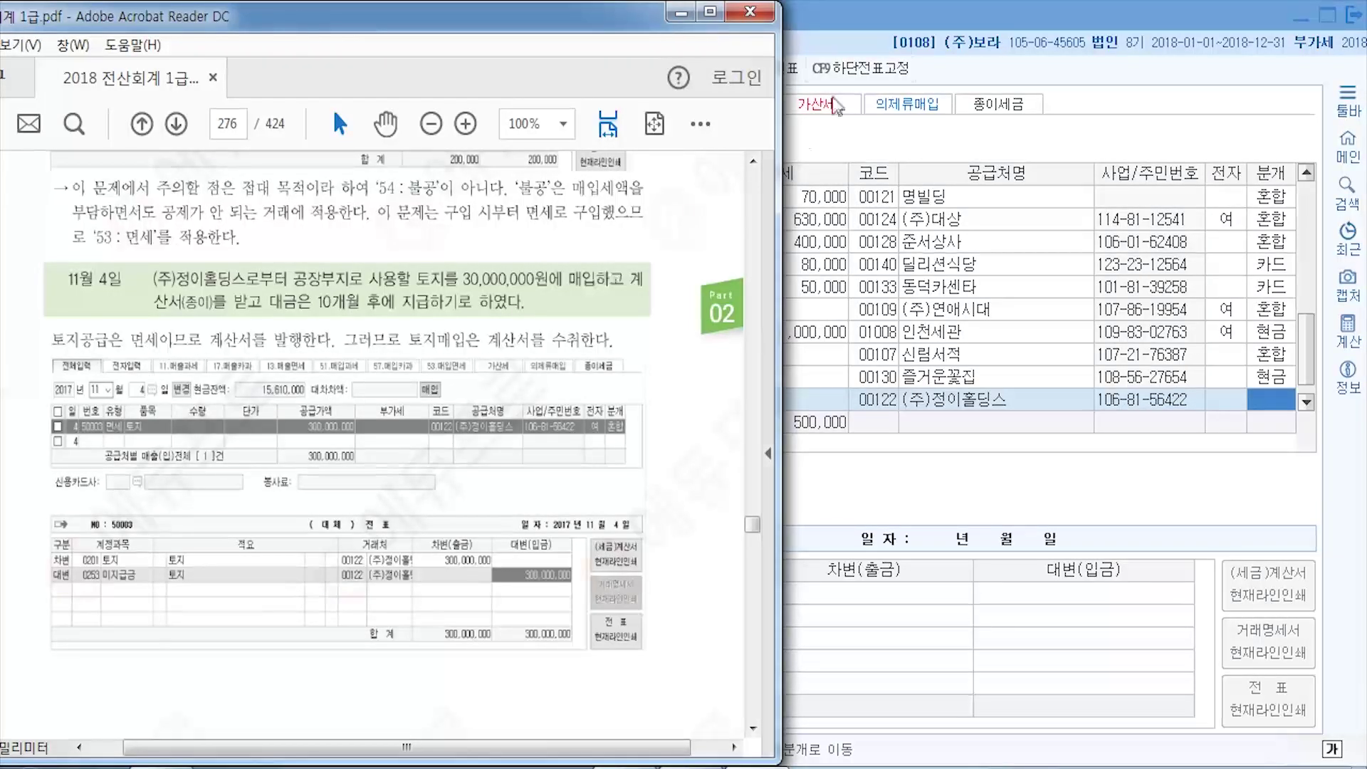
- After checking the textbook's 토지 solution, bring KcLep's entry screen back to the front
click(949, 12)
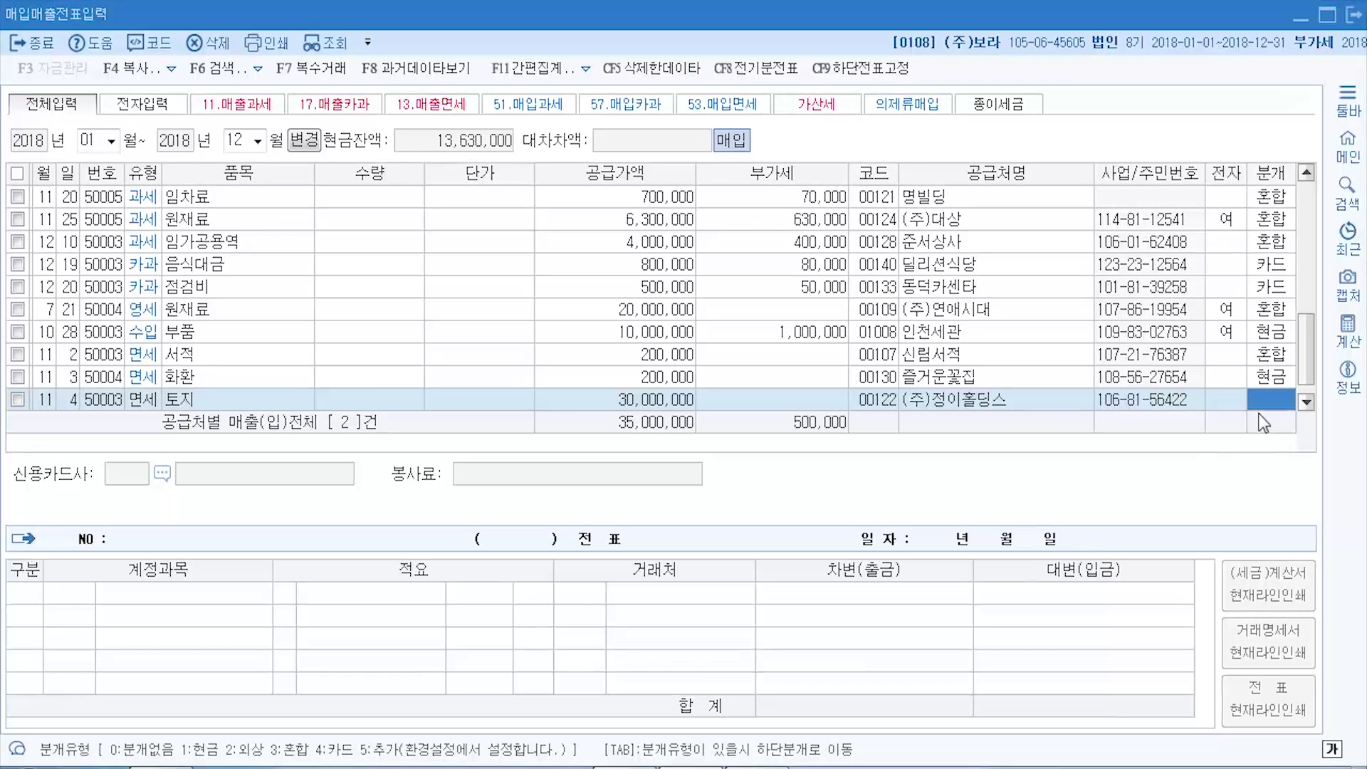
- Change the 토지 row's journal type from 2 (외상) to 3 (혼합)
text(2)
key(Return)
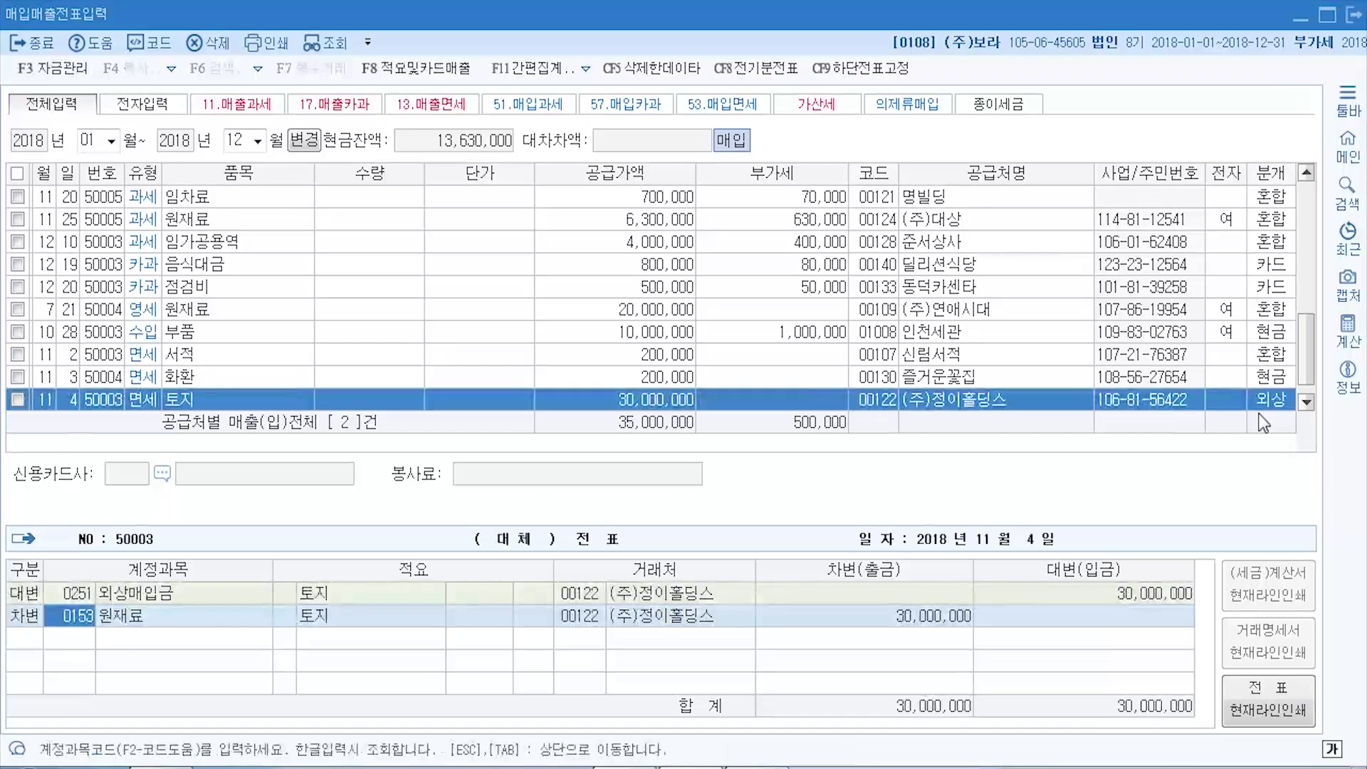
click(80, 600)
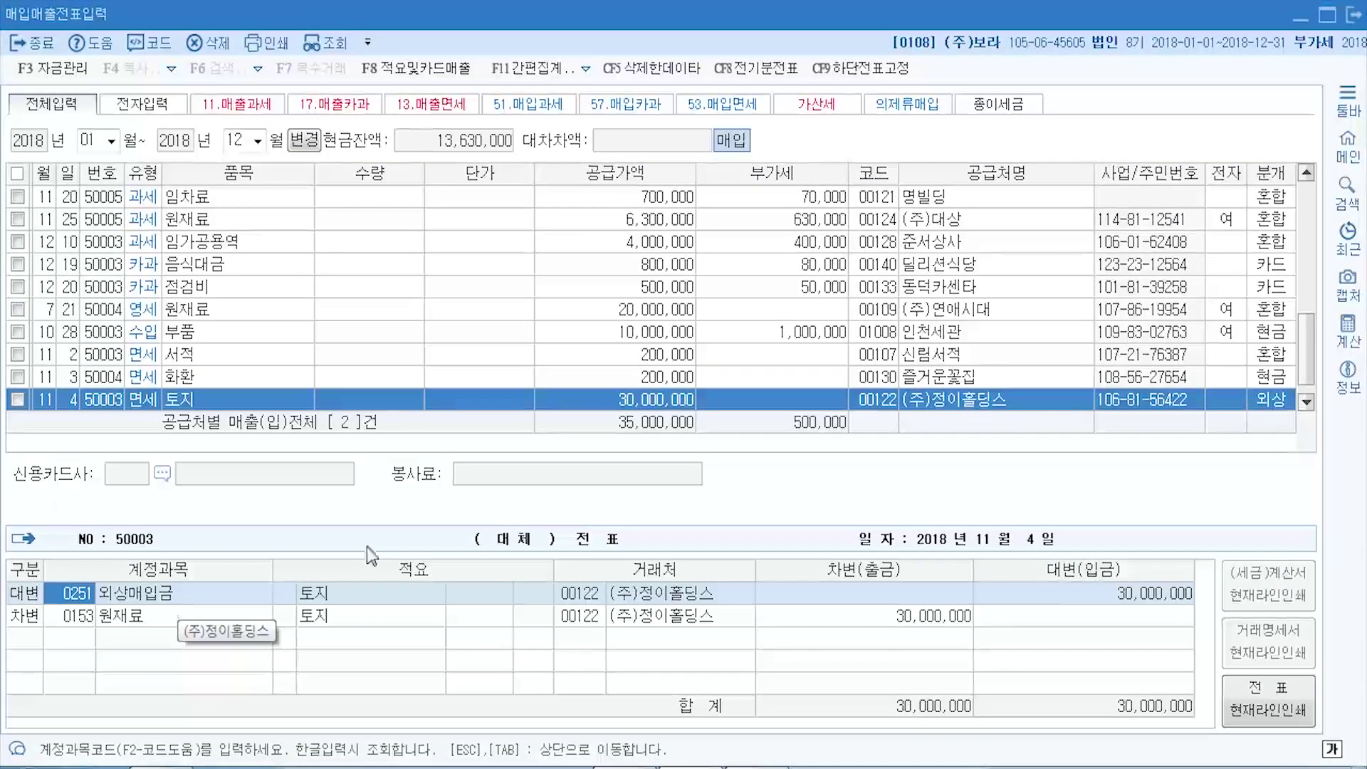
click(1275, 401)
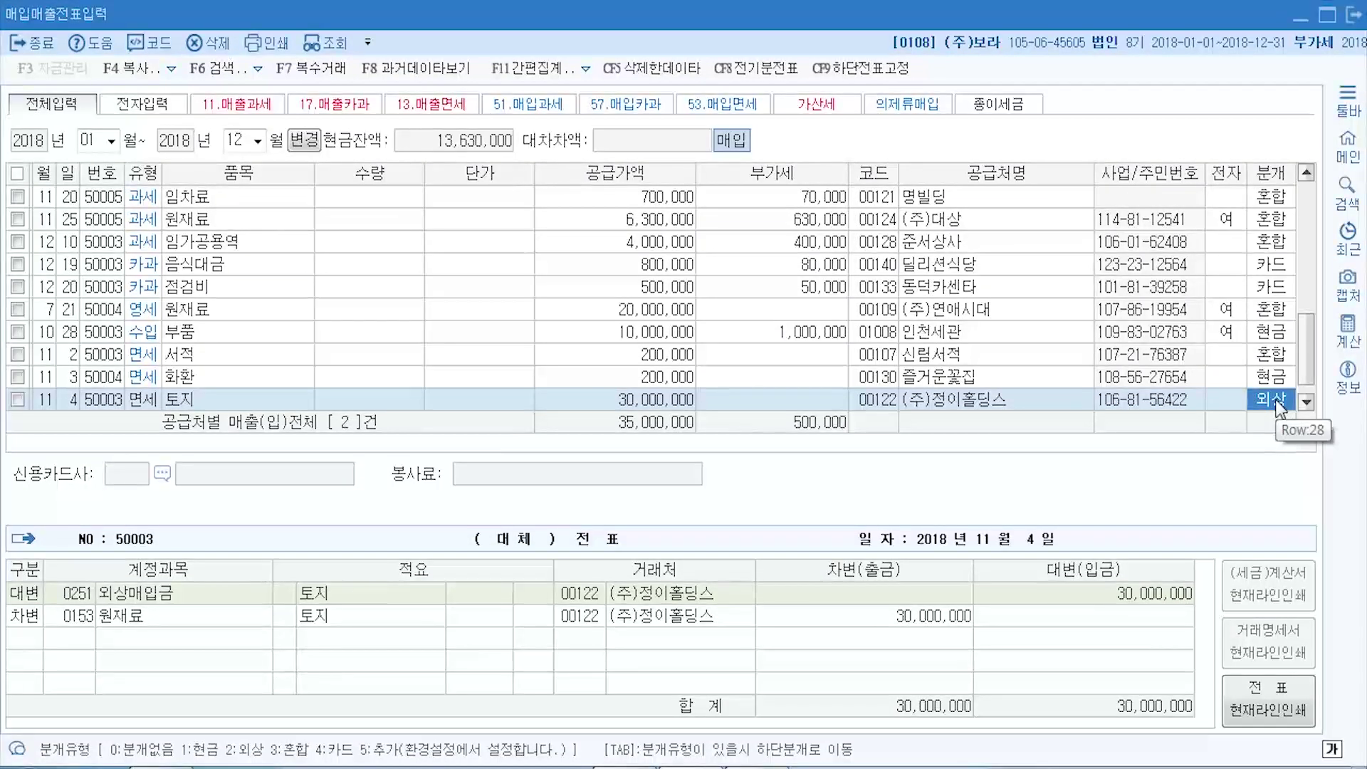
text(3)
key(Return)
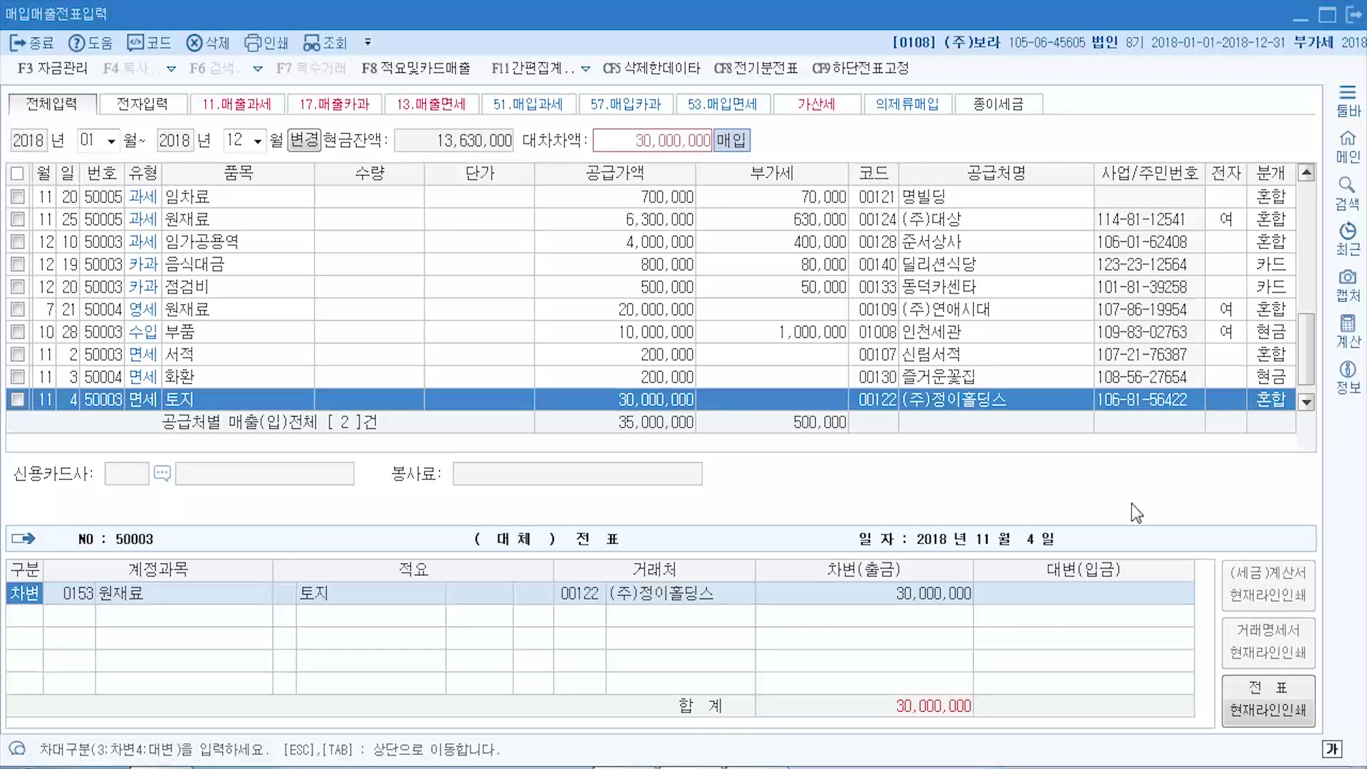
- Replace the debit account 0153 with 0201 토지 for 30,000,000
key(Return)
key(F2)
text(토지)
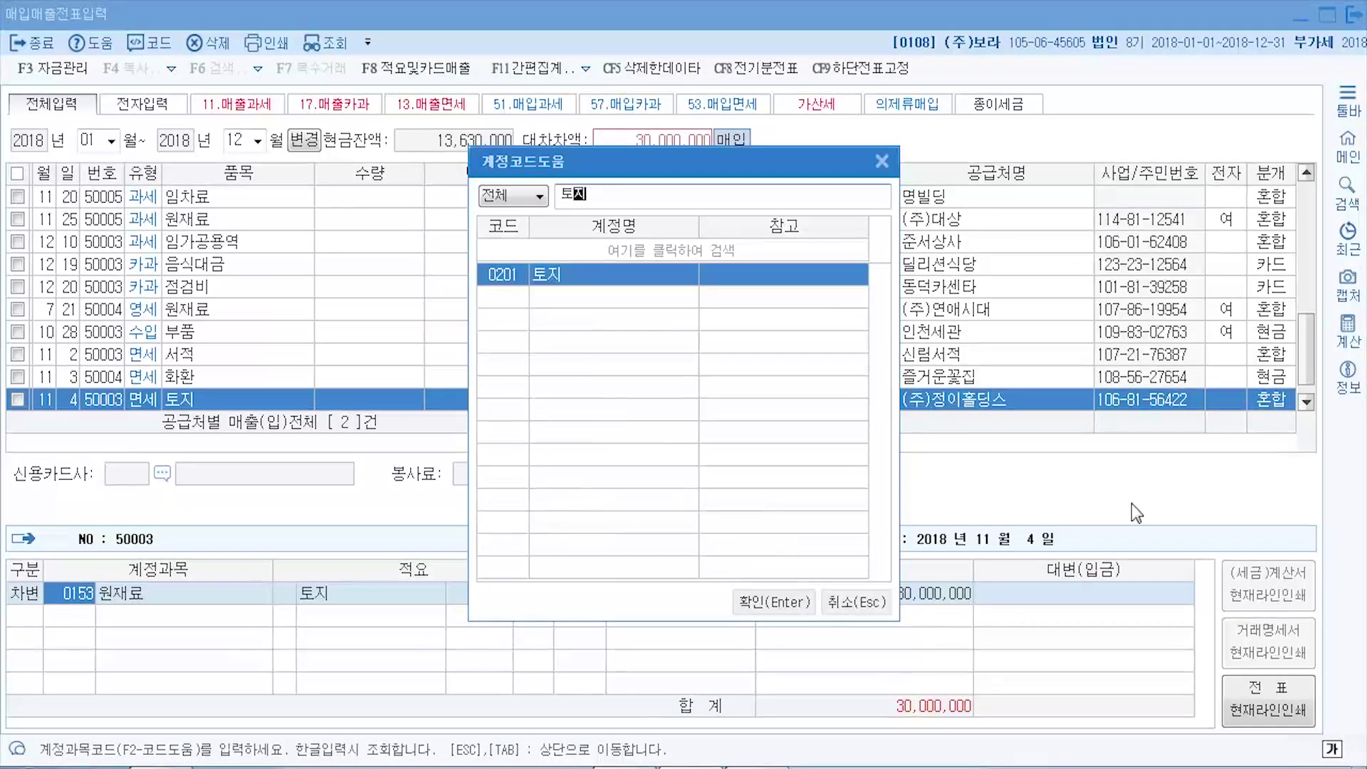
key(Return)
key(Return)
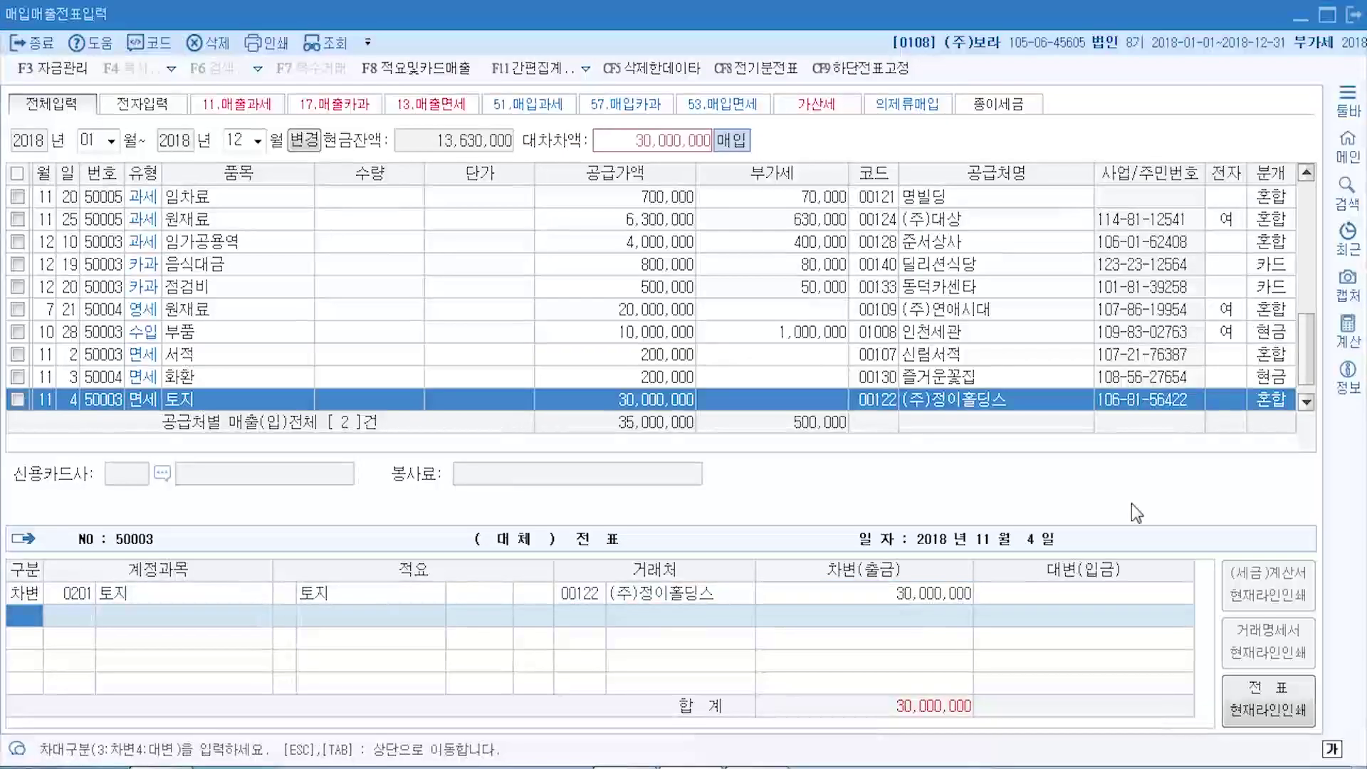
key(Return)
- Credit 0253 미지급금 for 30,000,000 and finish the voucher
key(F2)
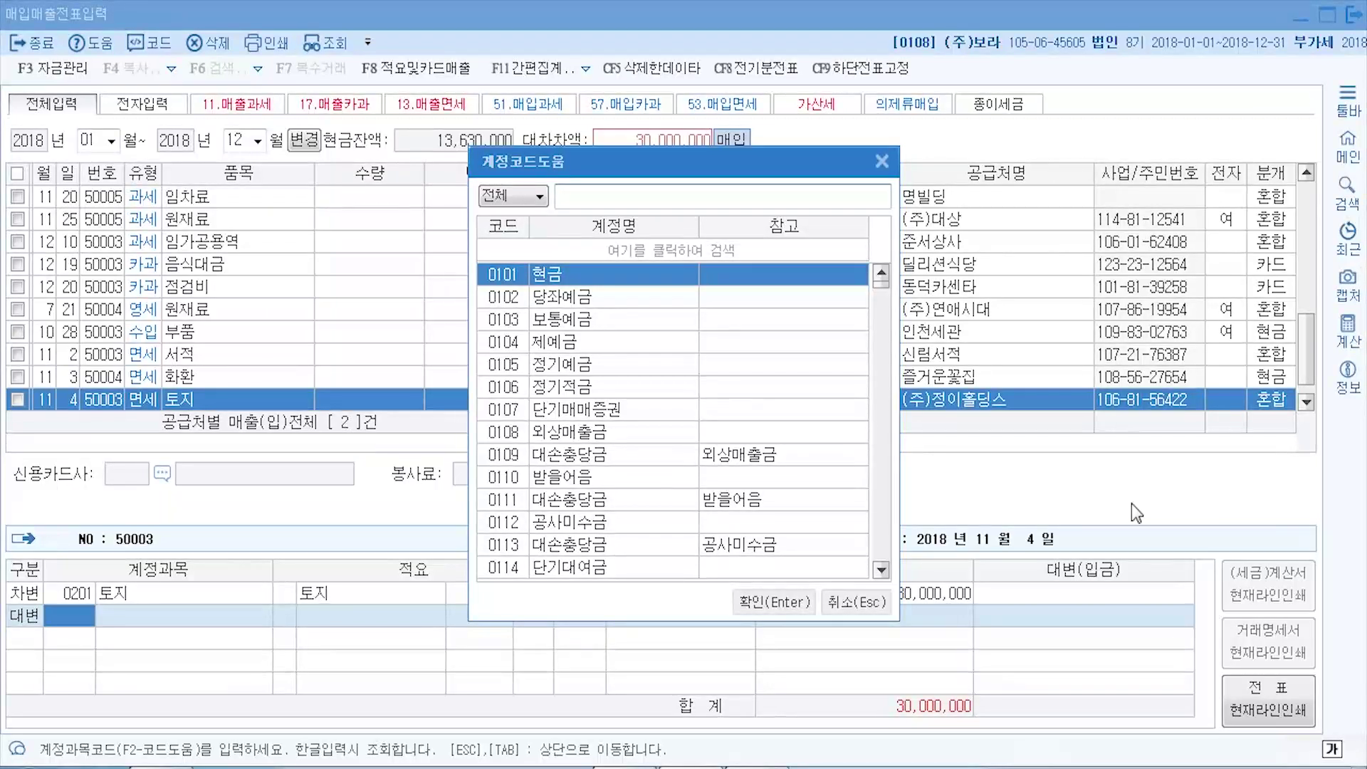
text(미지)
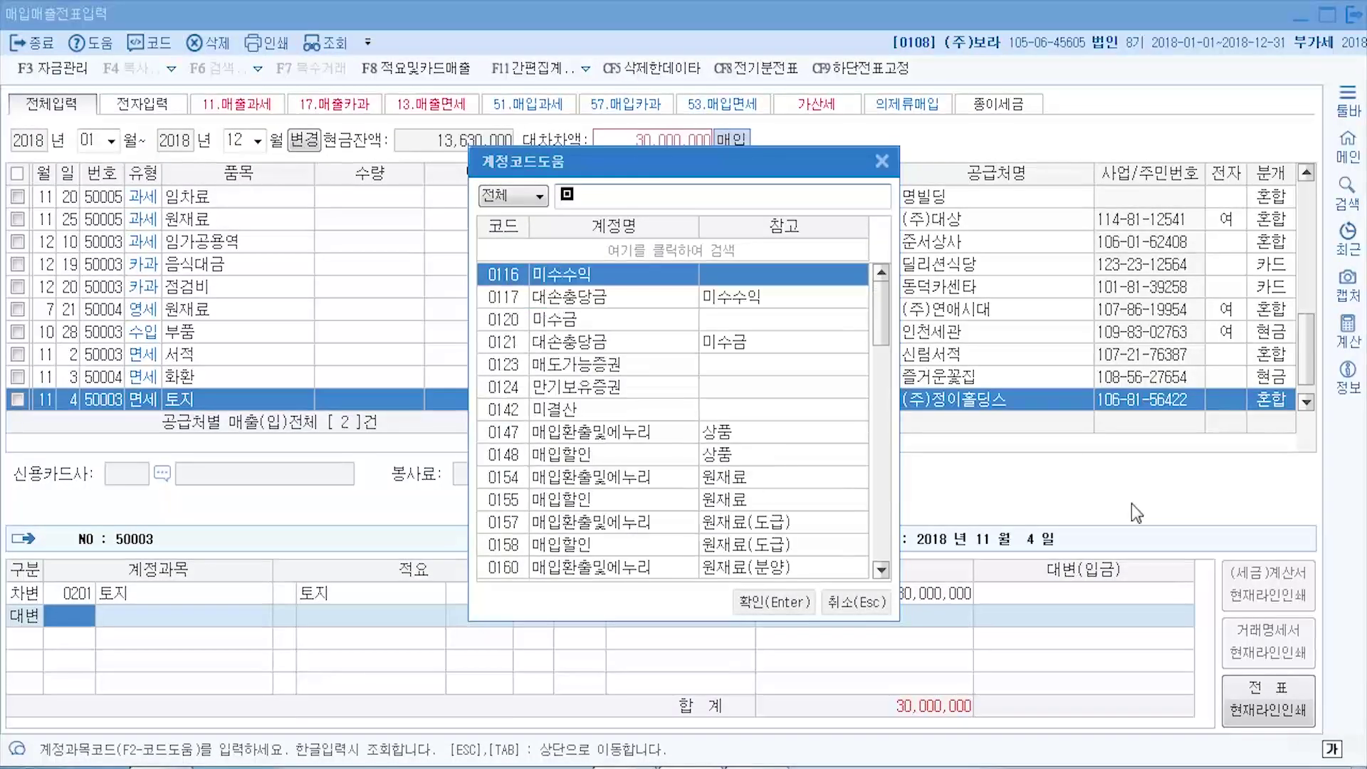
key(Return)
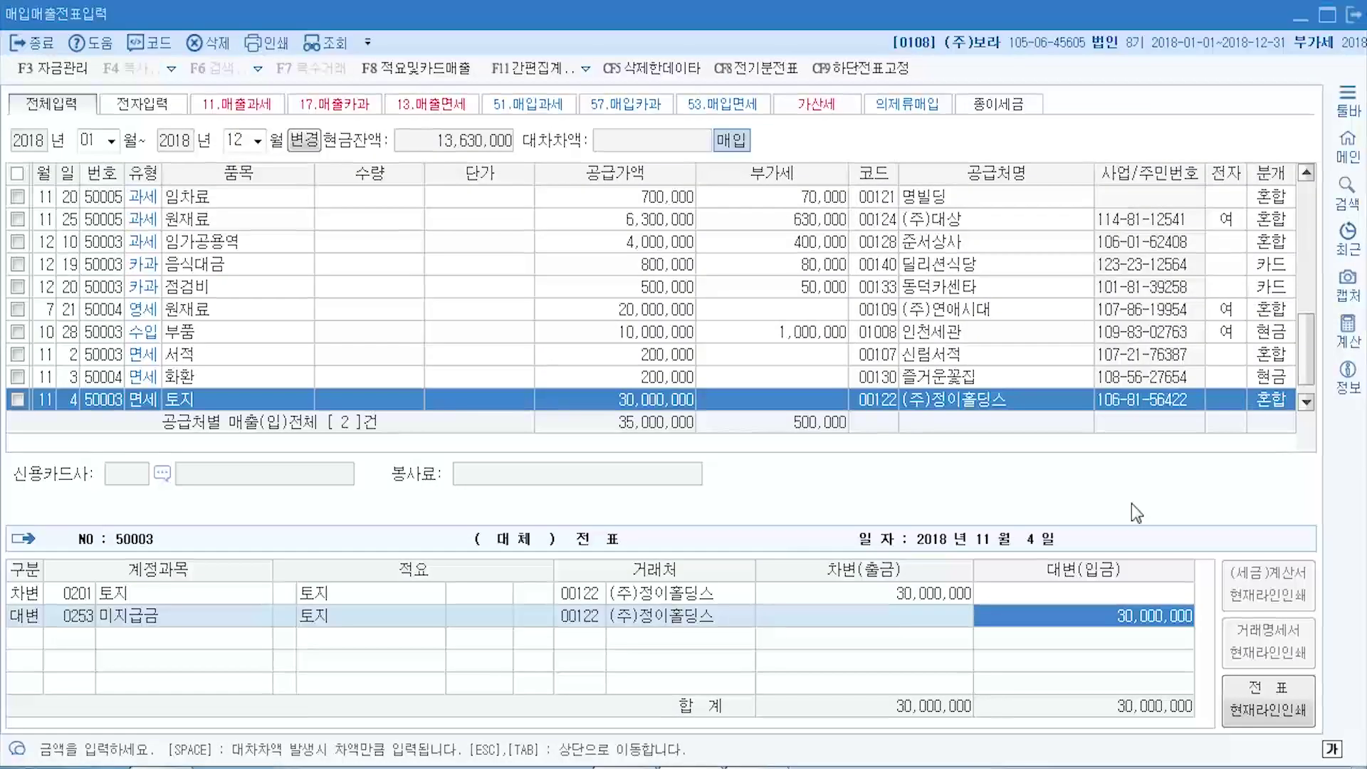
key(Return)
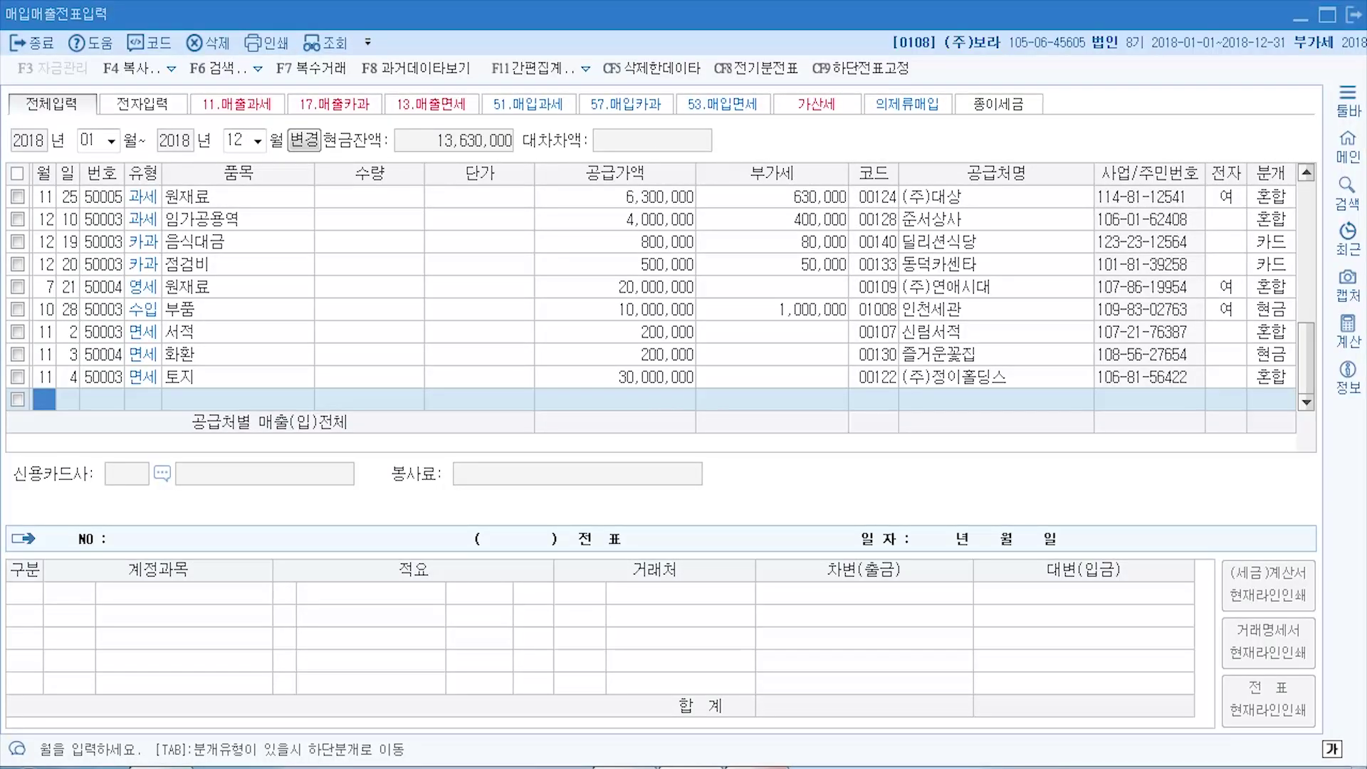
- Bring the textbook PDF back and show the 11월 3일 화환 problem on page 276
click(757, 768)
scroll(398, 454, up, 2)
scroll(397, 454, up, 10)
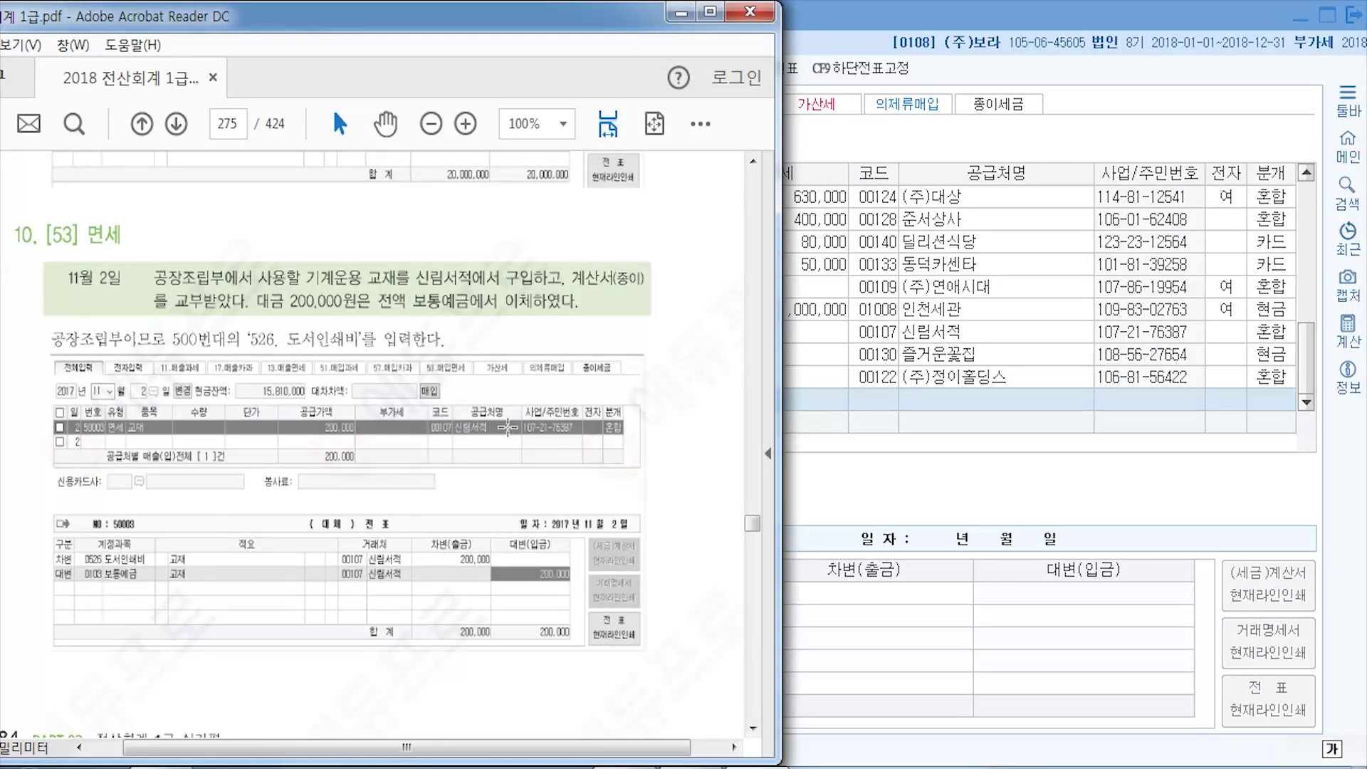
scroll(309, 238, down, 8)
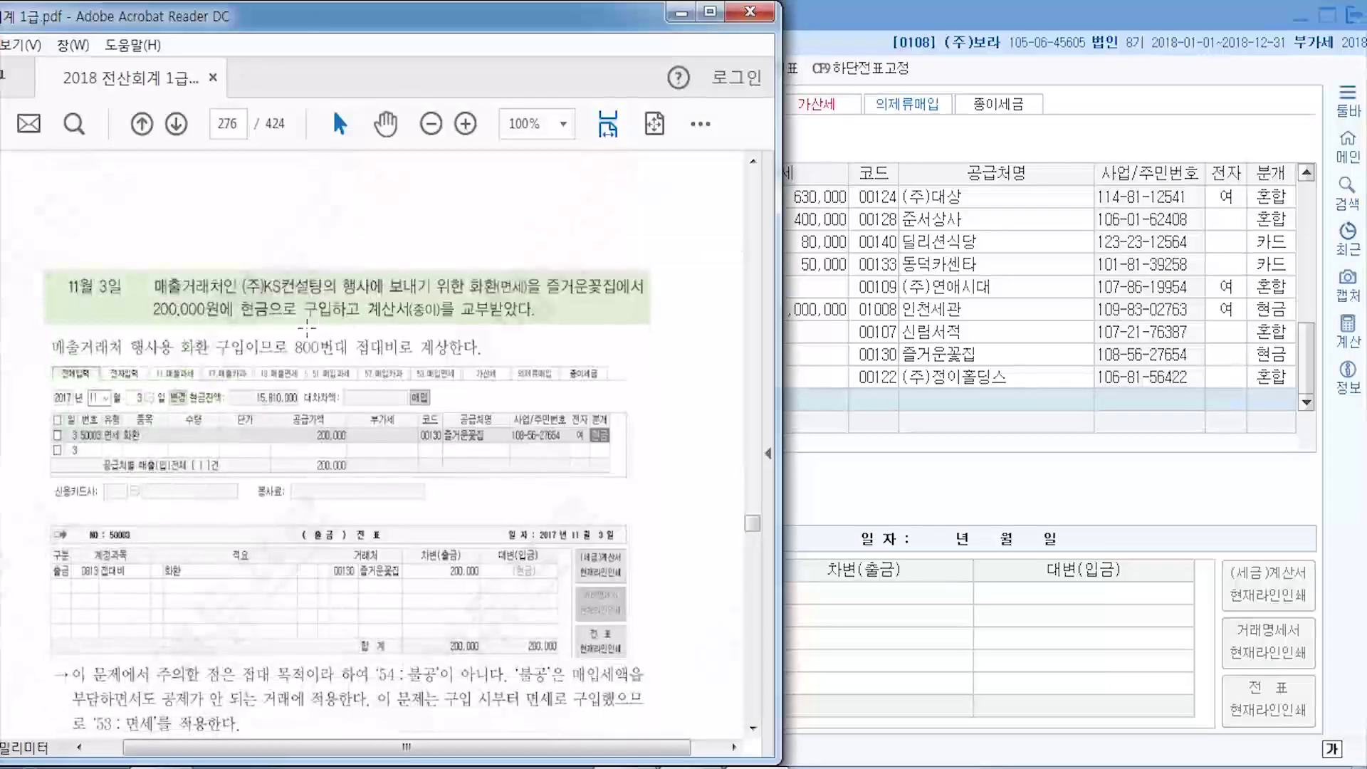
scroll(307, 327, down, 2)
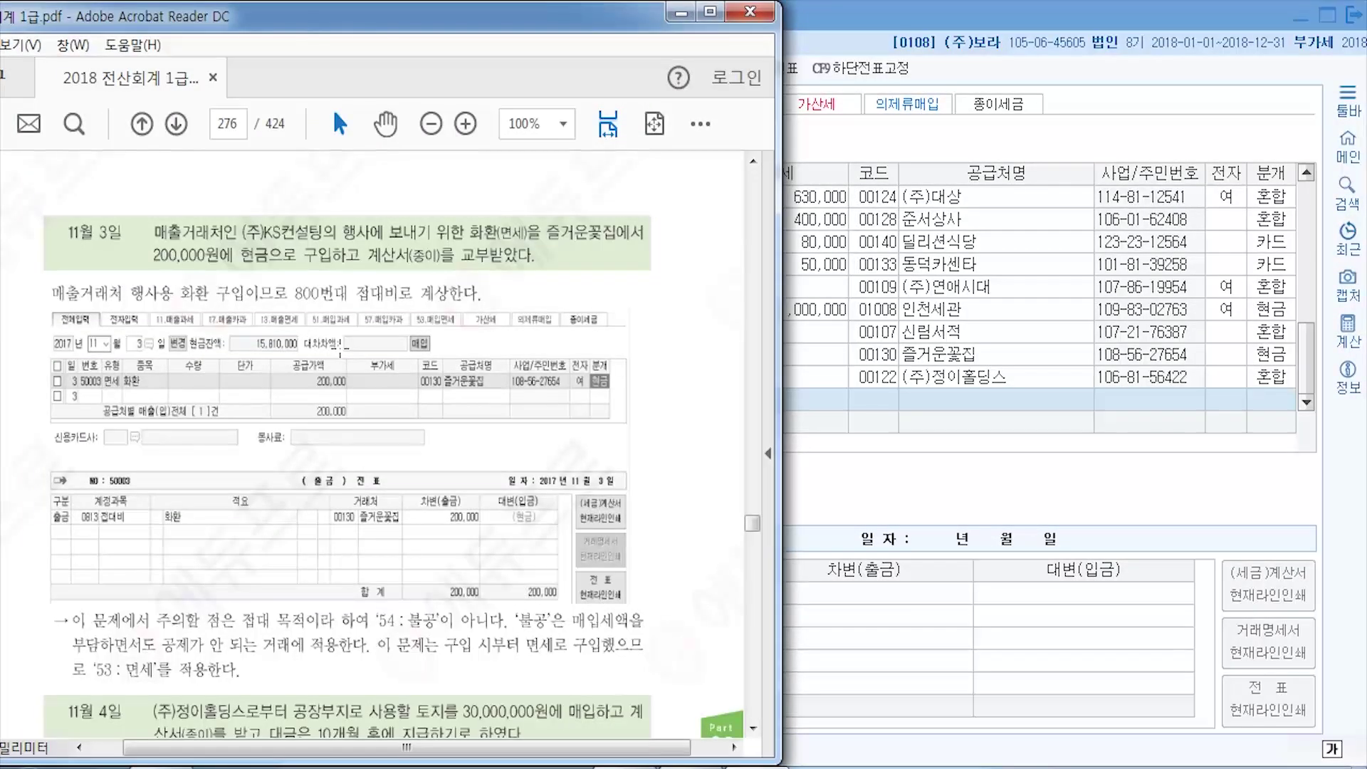